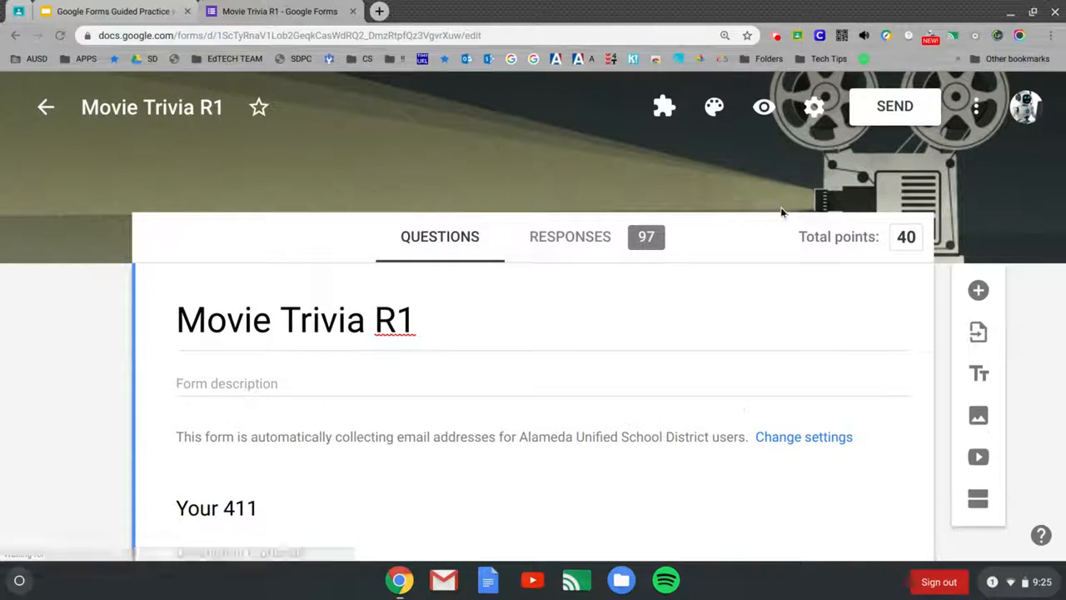
Step: Review the Movie Trivia R1 response summary charts and insights: average 19.02/40, median 20
{"action": "left_click", "coordinate": [588, 242]}
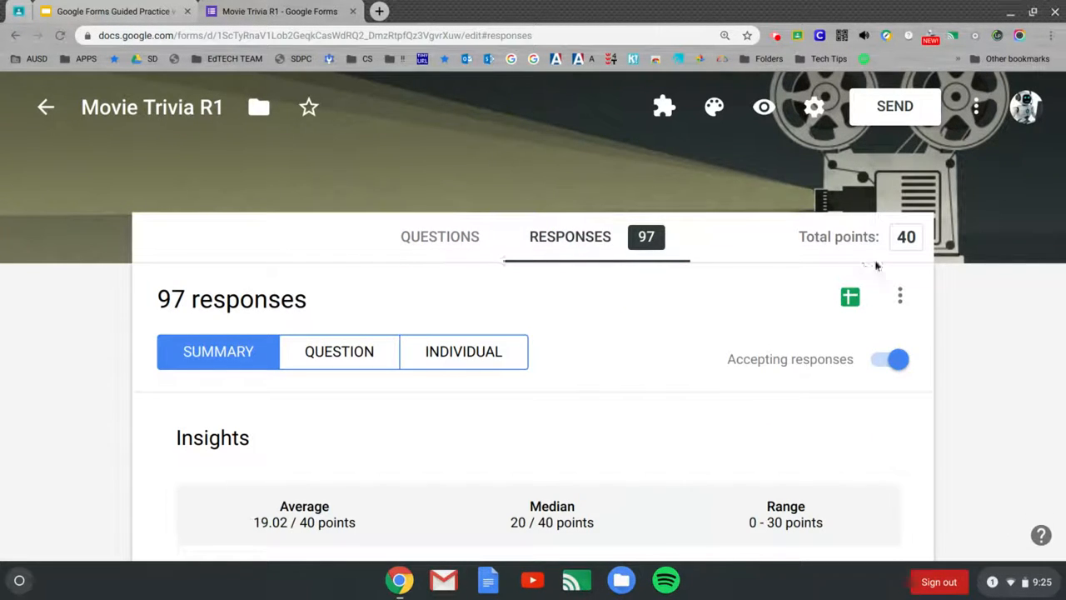
{"action": "scroll", "coordinate": [1051, 262], "scroll_direction": "down", "scroll_amount": 1}
{"action": "scroll", "coordinate": [1051, 261], "scroll_direction": "down", "scroll_amount": 2}
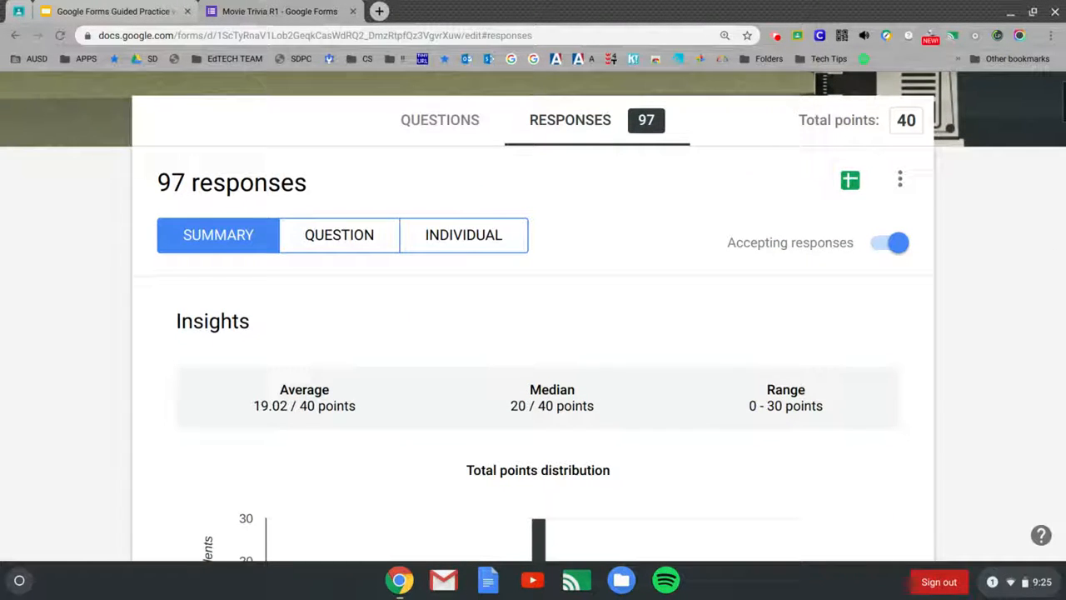
{"action": "scroll", "coordinate": [533, 333], "scroll_direction": "down", "scroll_amount": 1}
{"action": "scroll", "coordinate": [533, 333], "scroll_direction": "down", "scroll_amount": 20}
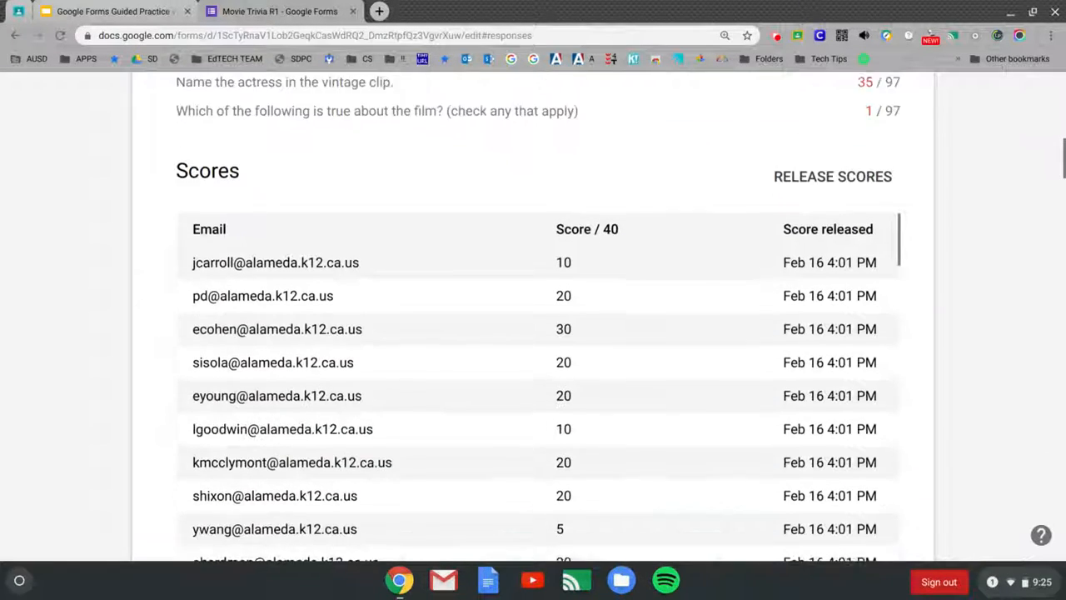
{"action": "scroll", "coordinate": [533, 333], "scroll_direction": "down", "scroll_amount": 10}
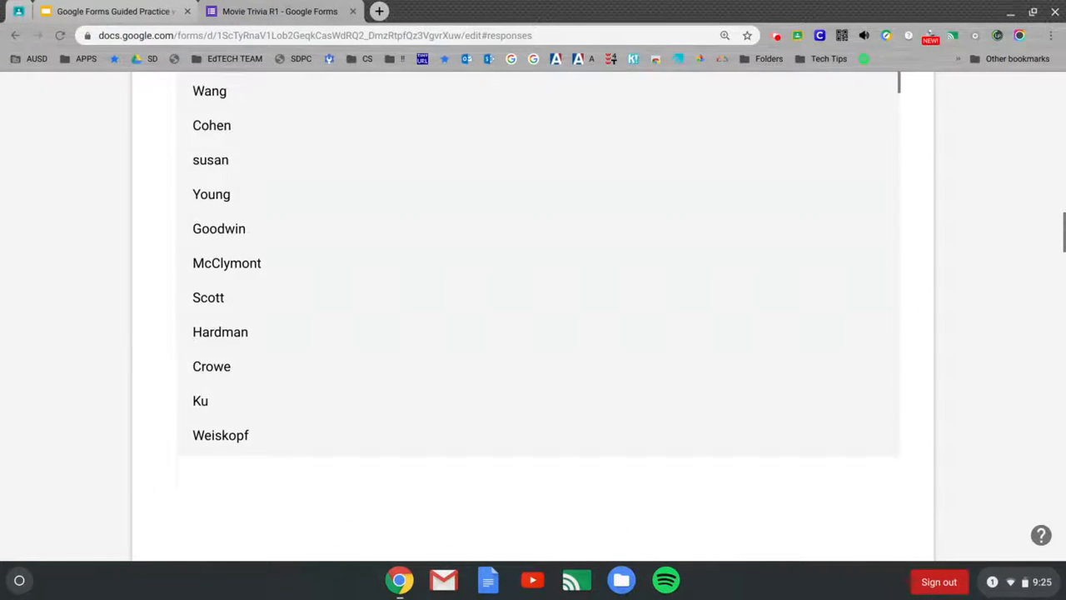
{"action": "scroll", "coordinate": [533, 333], "scroll_direction": "down", "scroll_amount": 12}
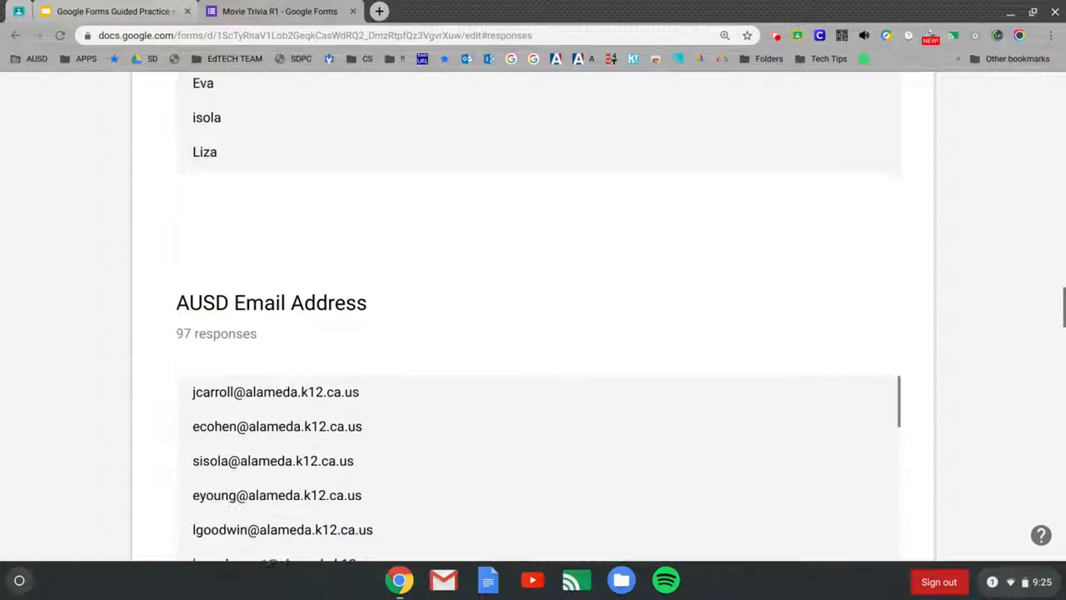
{"action": "scroll", "coordinate": [533, 333], "scroll_direction": "down", "scroll_amount": 3}
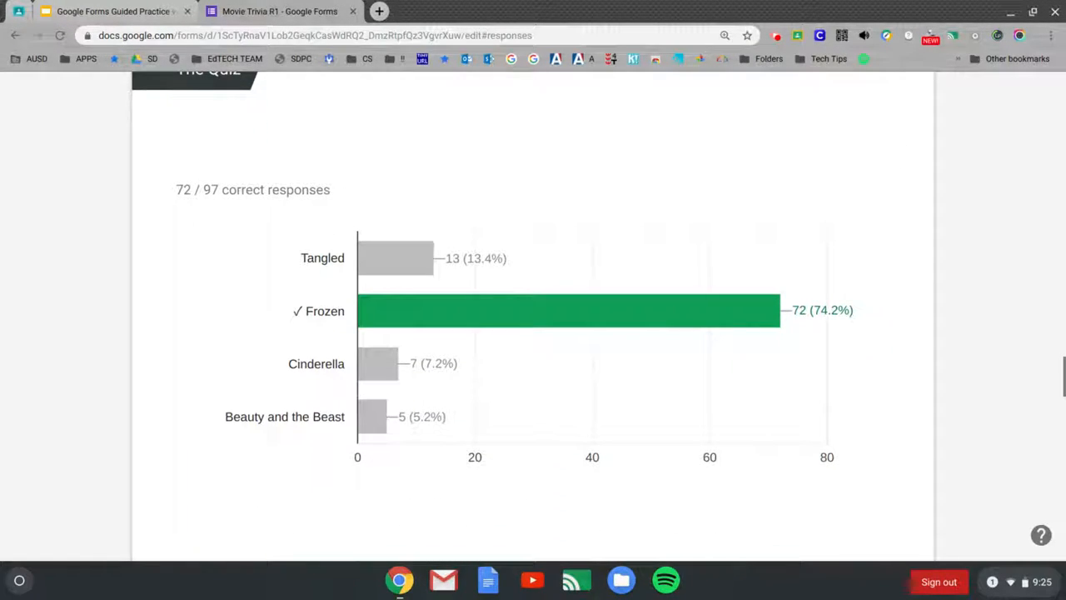
{"action": "scroll", "coordinate": [533, 333], "scroll_direction": "down", "scroll_amount": 5}
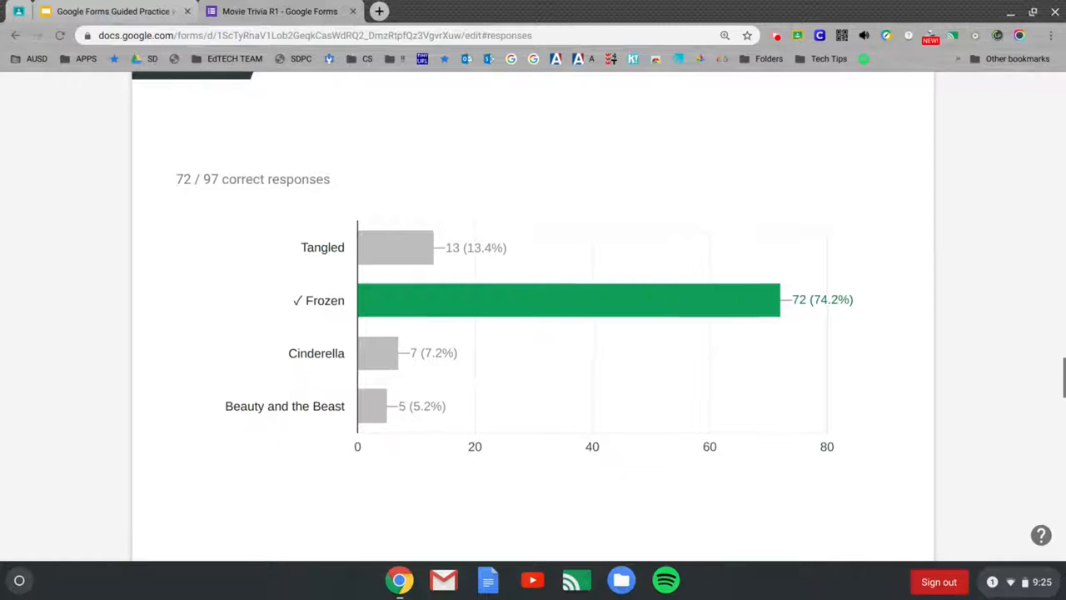
{"action": "scroll", "coordinate": [533, 333], "scroll_direction": "down", "scroll_amount": 7}
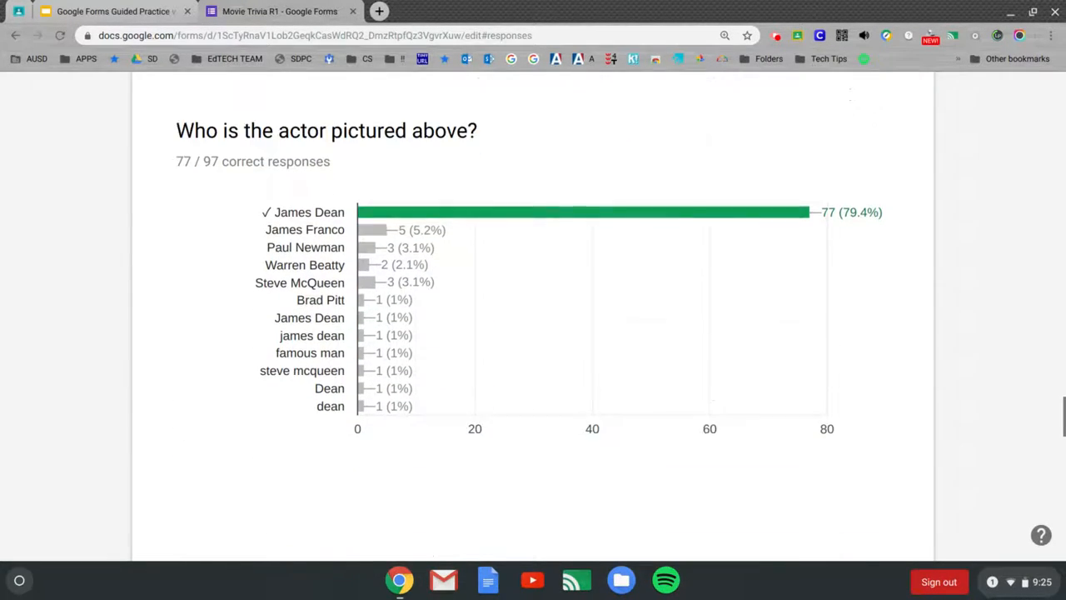
{"action": "scroll", "coordinate": [533, 333], "scroll_direction": "down", "scroll_amount": 8}
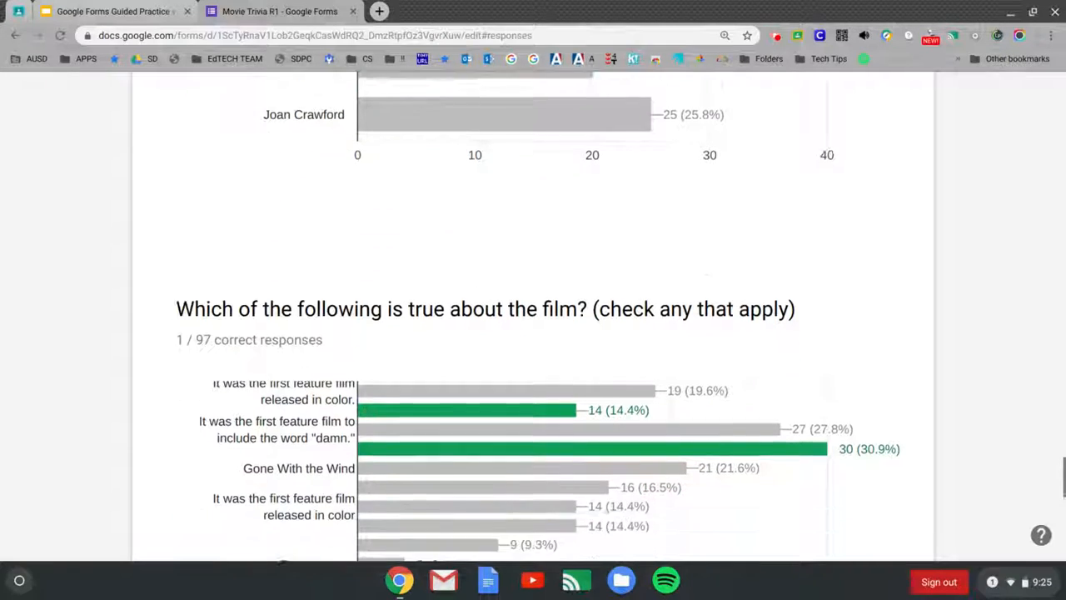
{"action": "scroll", "coordinate": [534, 333], "scroll_direction": "down", "scroll_amount": 4}
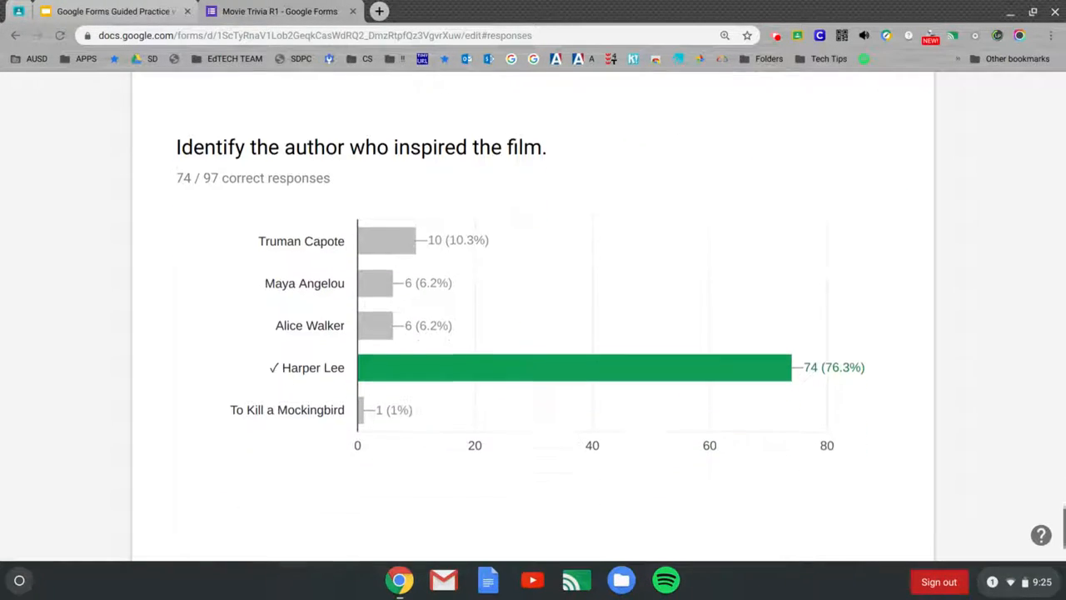
{"action": "scroll", "coordinate": [533, 334], "scroll_direction": "up", "scroll_amount": 8}
{"action": "scroll", "coordinate": [533, 334], "scroll_direction": "up", "scroll_amount": 20}
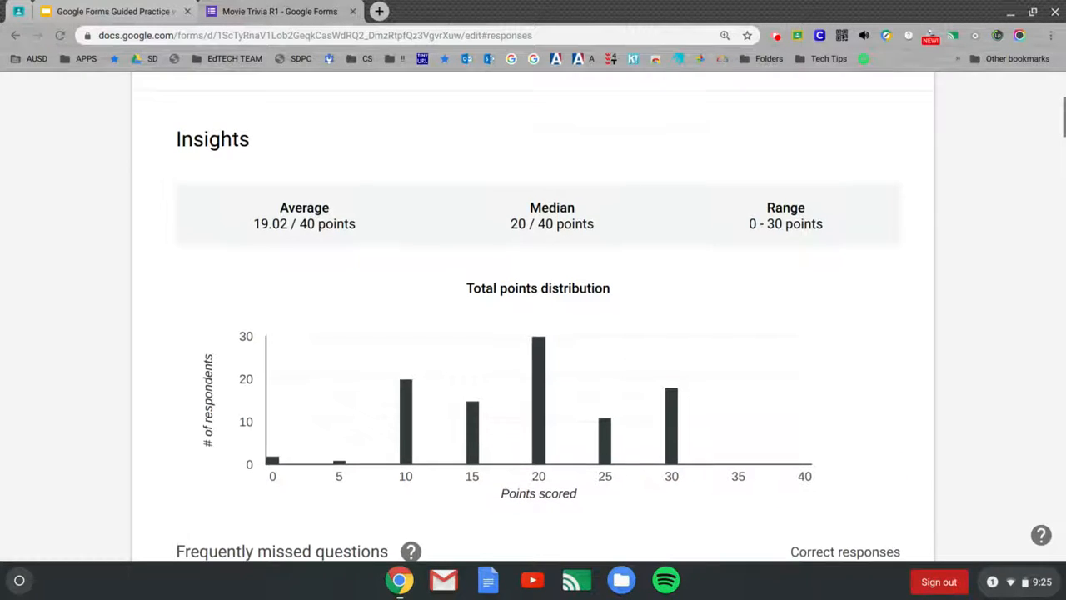
{"action": "scroll", "coordinate": [533, 333], "scroll_direction": "up", "scroll_amount": 4}
Step: View the Movie Trivia R1 responses grouped question by question
{"action": "left_click", "coordinate": [353, 353]}
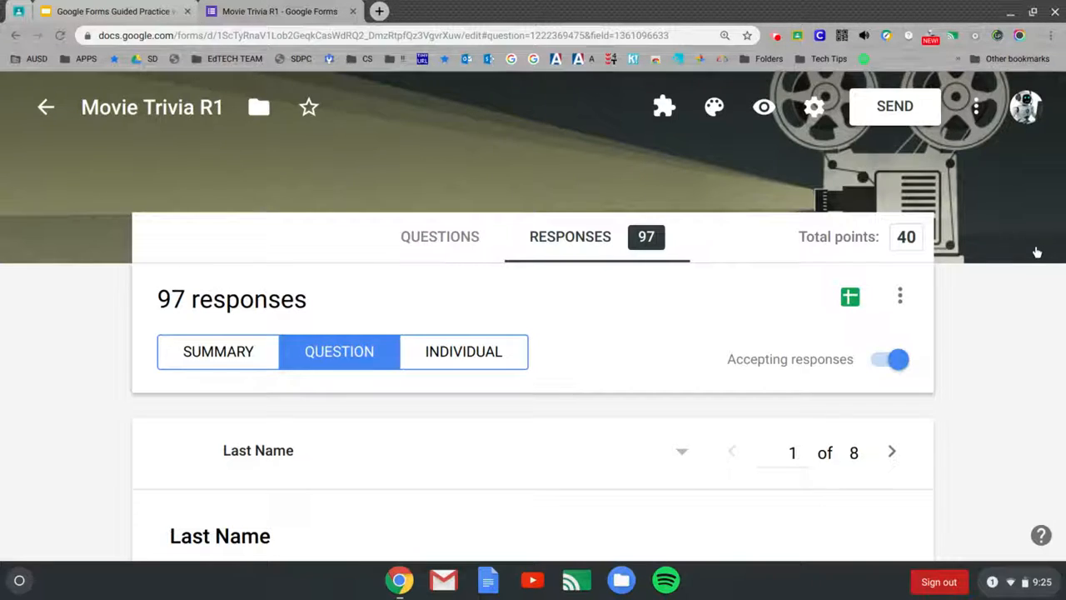
{"action": "scroll", "coordinate": [1037, 252], "scroll_direction": "down", "scroll_amount": 6}
{"action": "scroll", "coordinate": [533, 316], "scroll_direction": "down", "scroll_amount": 5}
{"action": "scroll", "coordinate": [533, 317], "scroll_direction": "down", "scroll_amount": 5}
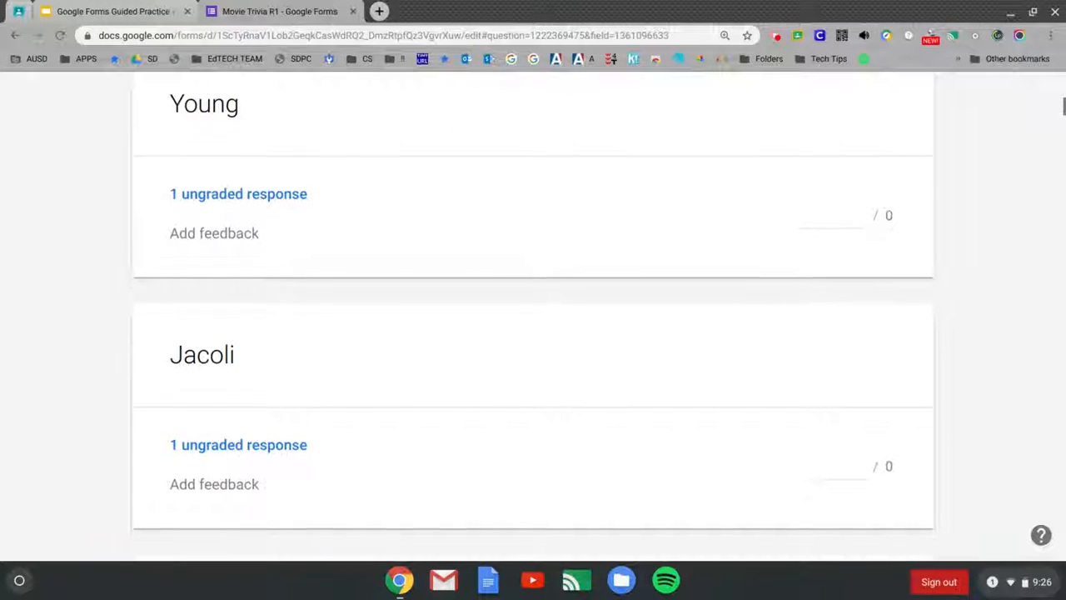
{"action": "scroll", "coordinate": [533, 317], "scroll_direction": "up", "scroll_amount": 15}
Step: Switch to Individual responses and step forward to response 4 of 97 (20/40 points)
{"action": "left_click", "coordinate": [492, 356]}
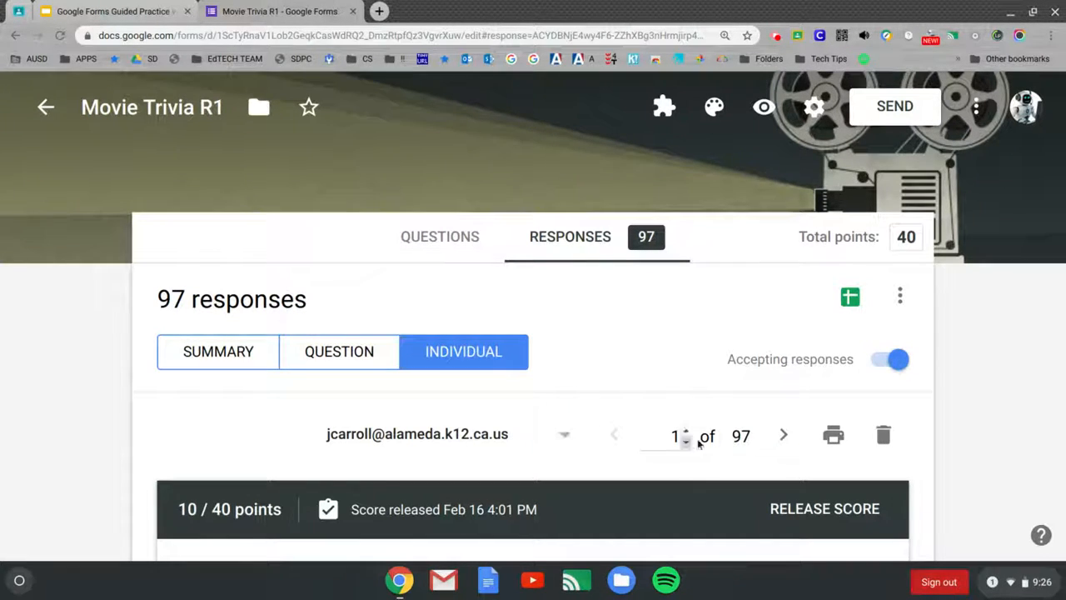
{"action": "left_click", "coordinate": [782, 441]}
{"action": "left_click", "coordinate": [781, 442]}
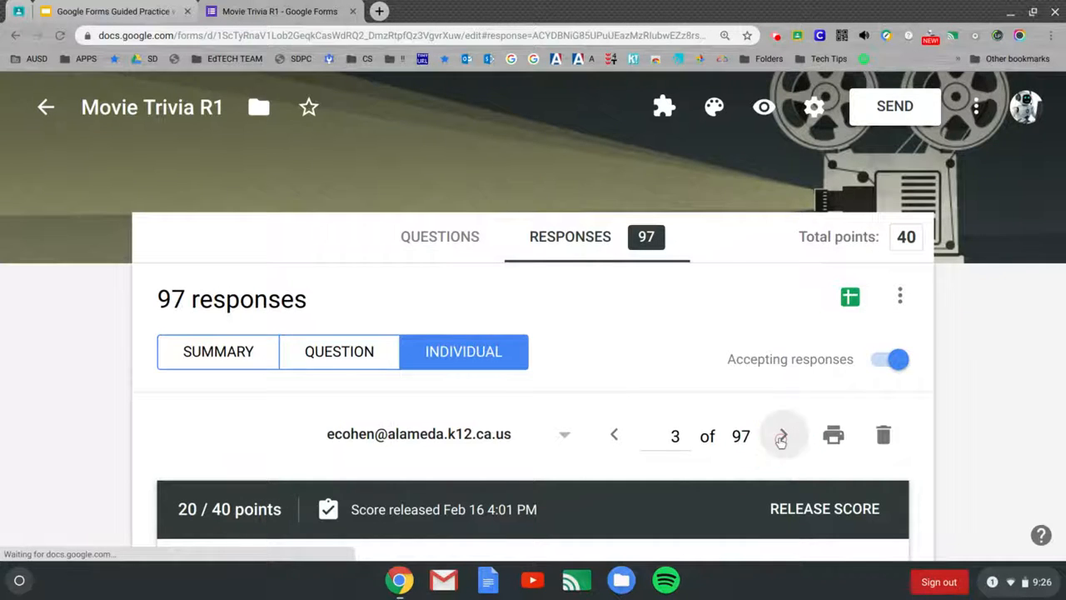
{"action": "left_click", "coordinate": [781, 442]}
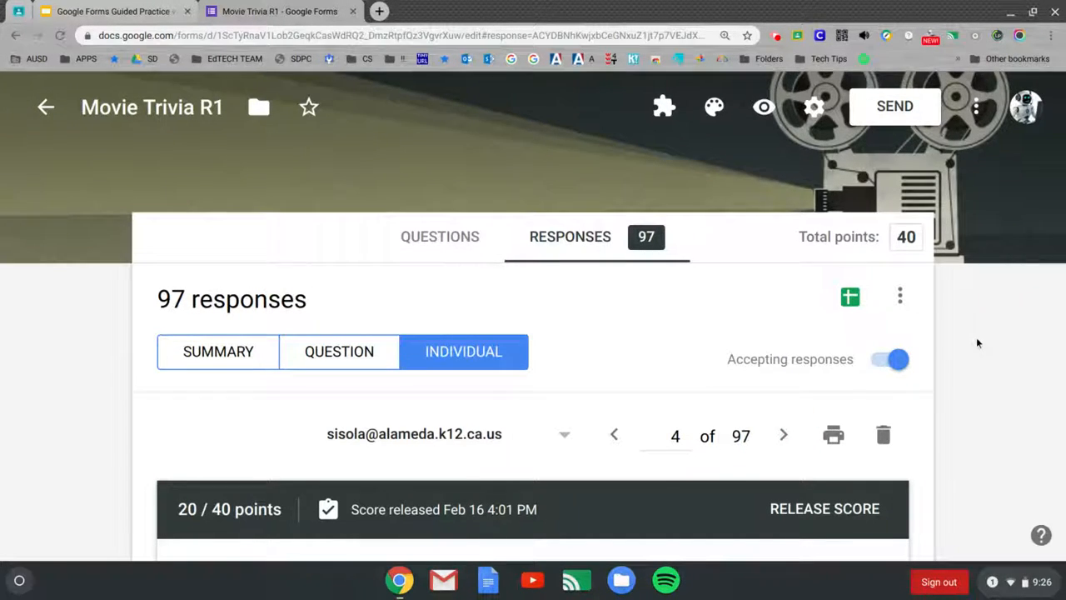
{"action": "scroll", "coordinate": [976, 340], "scroll_direction": "down", "scroll_amount": 7}
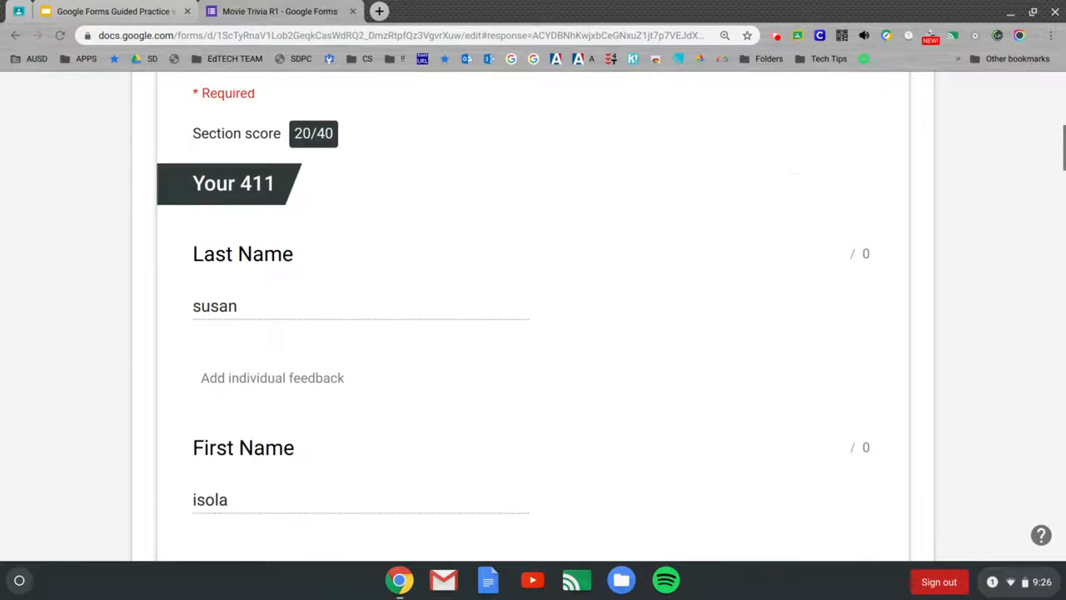
{"action": "scroll", "coordinate": [533, 316], "scroll_direction": "down", "scroll_amount": 8}
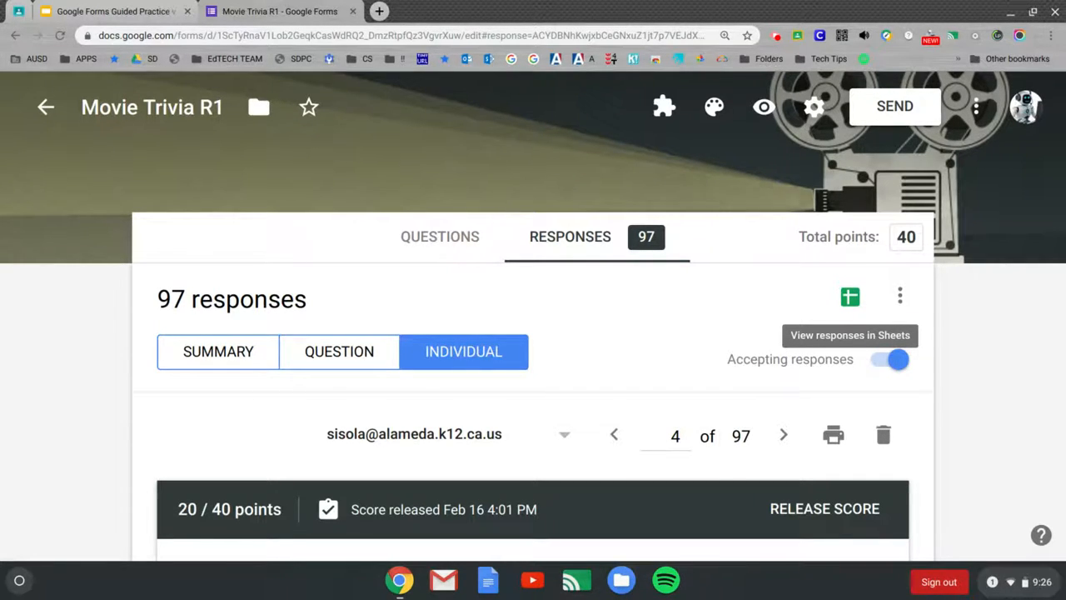
Step: Open the linked Movie Trivia R1 (Responses) spreadsheet and scroll across its timestamp, score and answer columns
{"action": "left_click", "coordinate": [850, 298]}
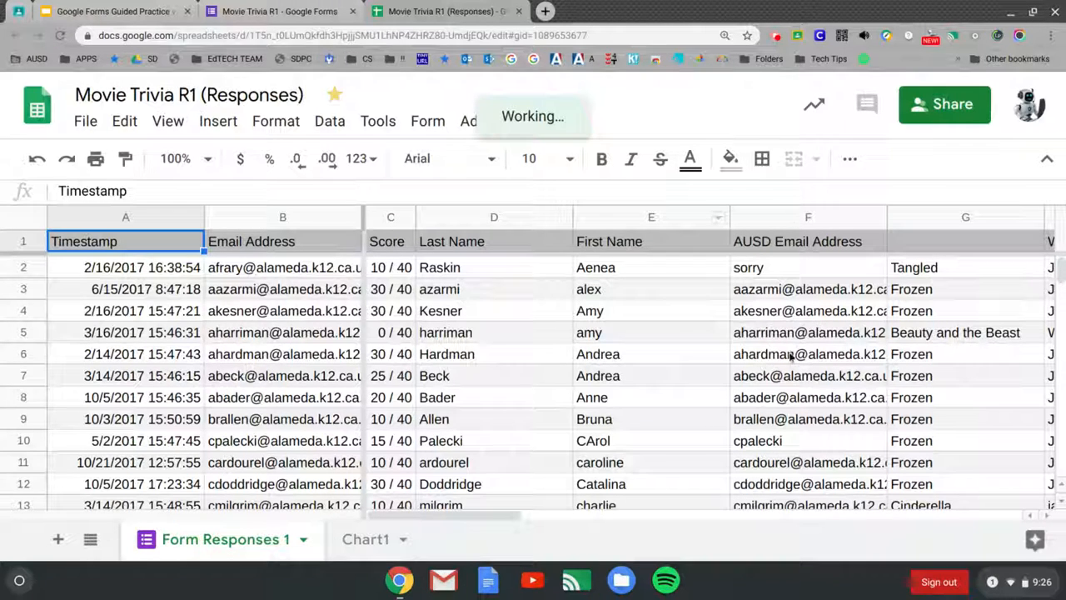
{"action": "scroll", "coordinate": [819, 419], "scroll_direction": "right", "scroll_amount": 5}
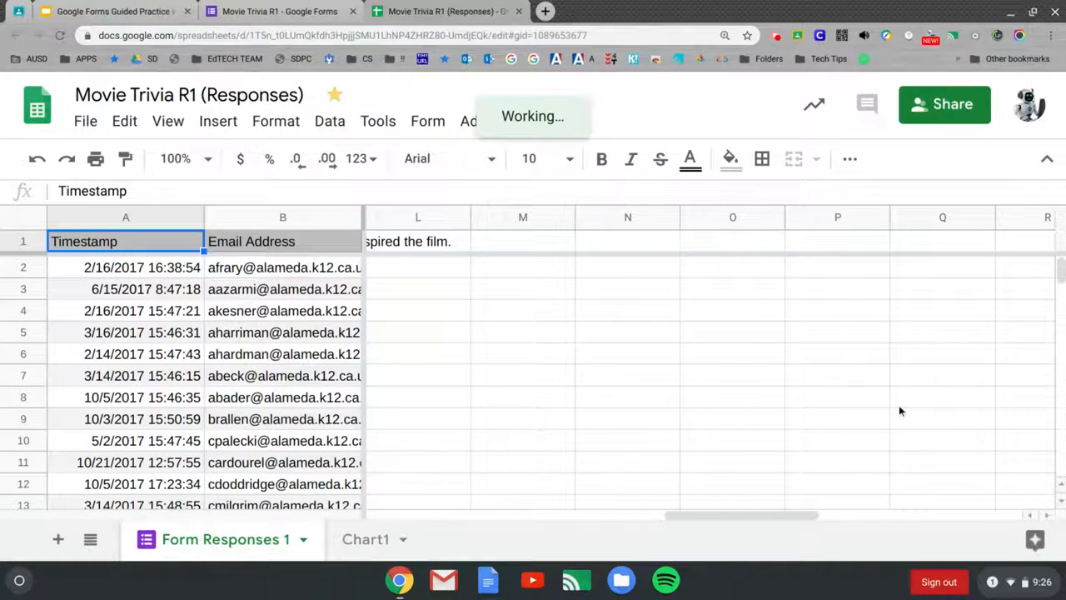
{"action": "scroll", "coordinate": [853, 417], "scroll_direction": "right", "scroll_amount": 4}
{"action": "left_click_drag", "start_coordinate": [822, 511], "coordinate": [369, 520]}
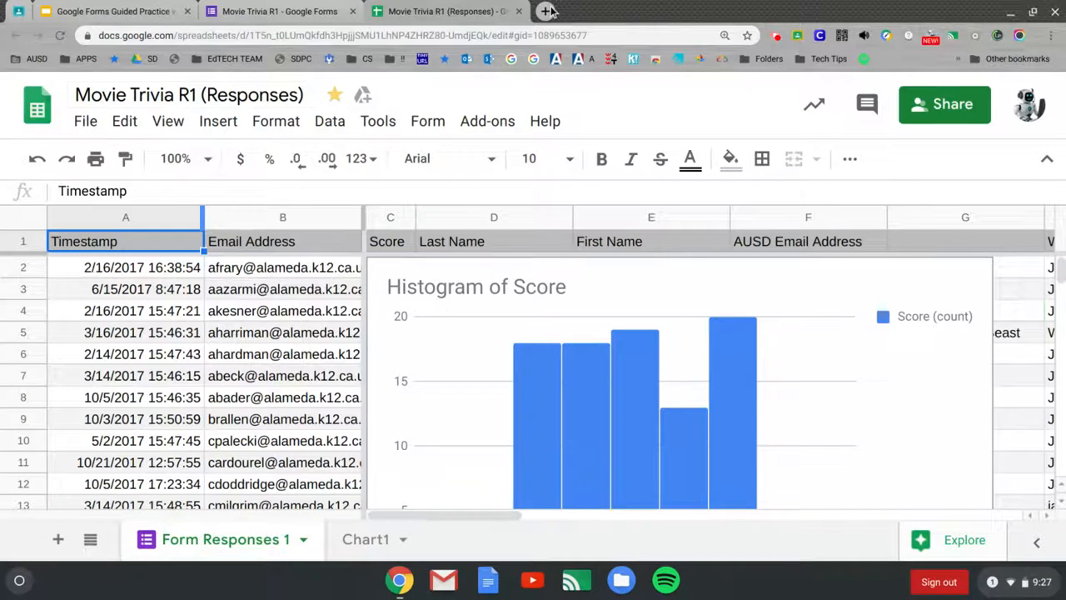
Step: Go to the Trainer Model slide in the presentation and follow its Google Forms link
{"action": "left_click", "coordinate": [145, 11]}
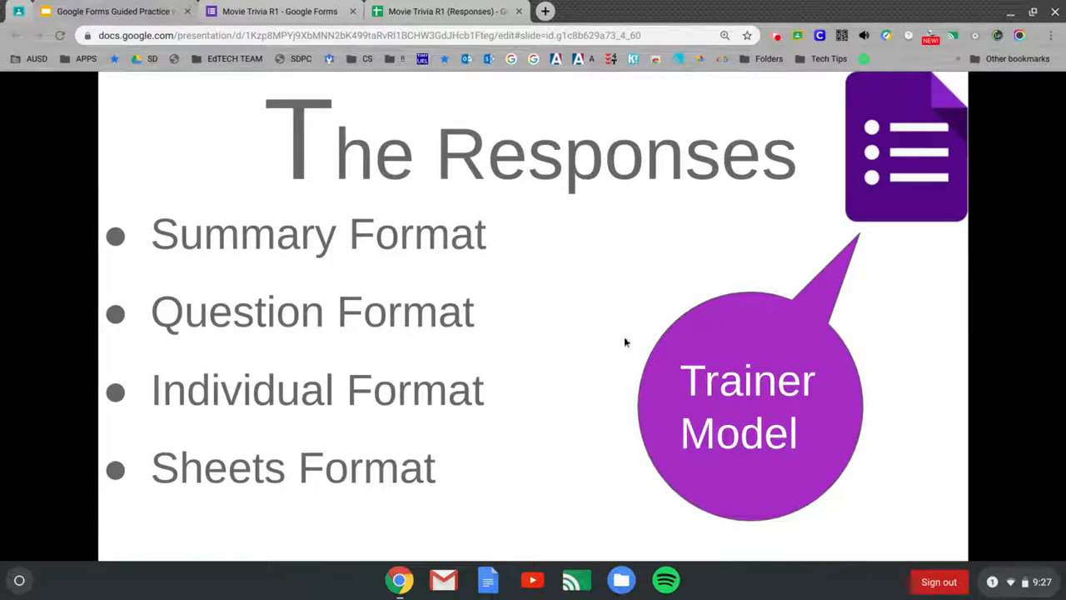
{"action": "left_click", "coordinate": [895, 388]}
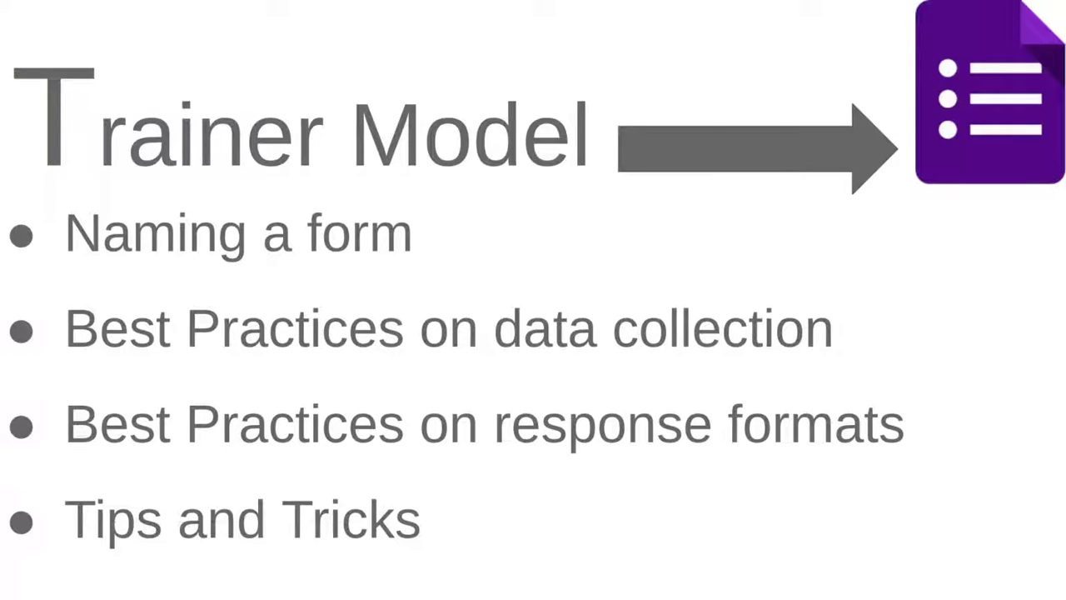
{"action": "left_click", "coordinate": [999, 108]}
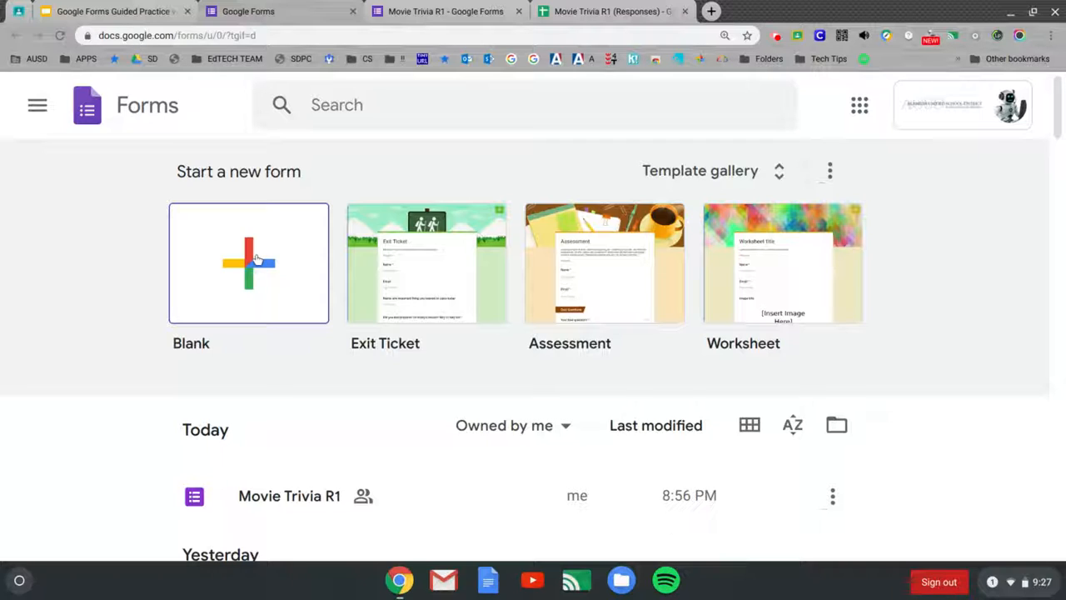
Step: Glance at the AUSD and Folders bookmarks, then start a new Blank form
{"action": "left_click", "coordinate": [26, 59]}
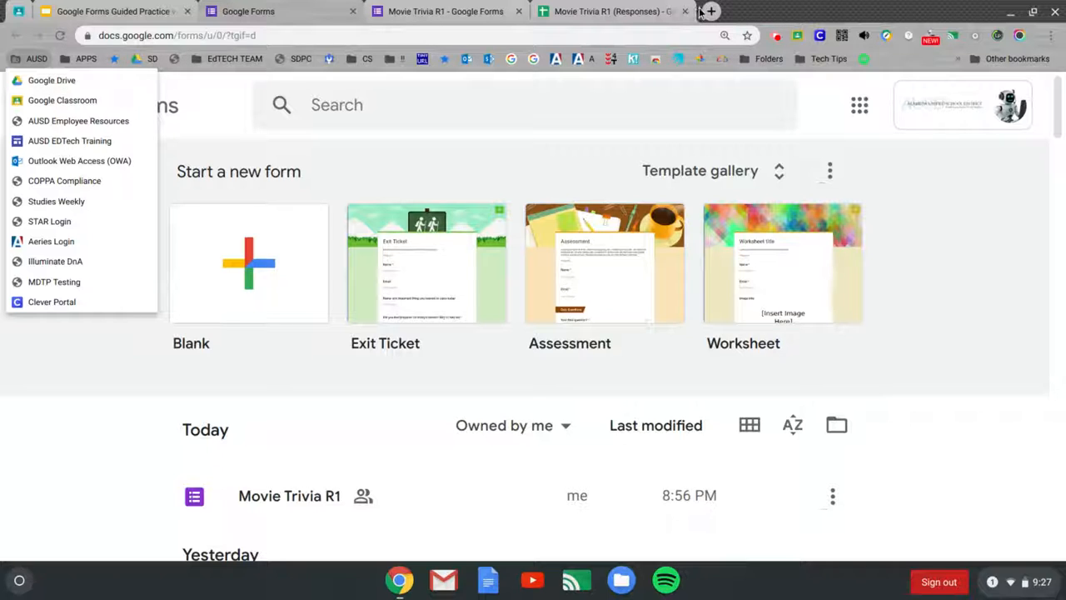
{"action": "left_click", "coordinate": [771, 58]}
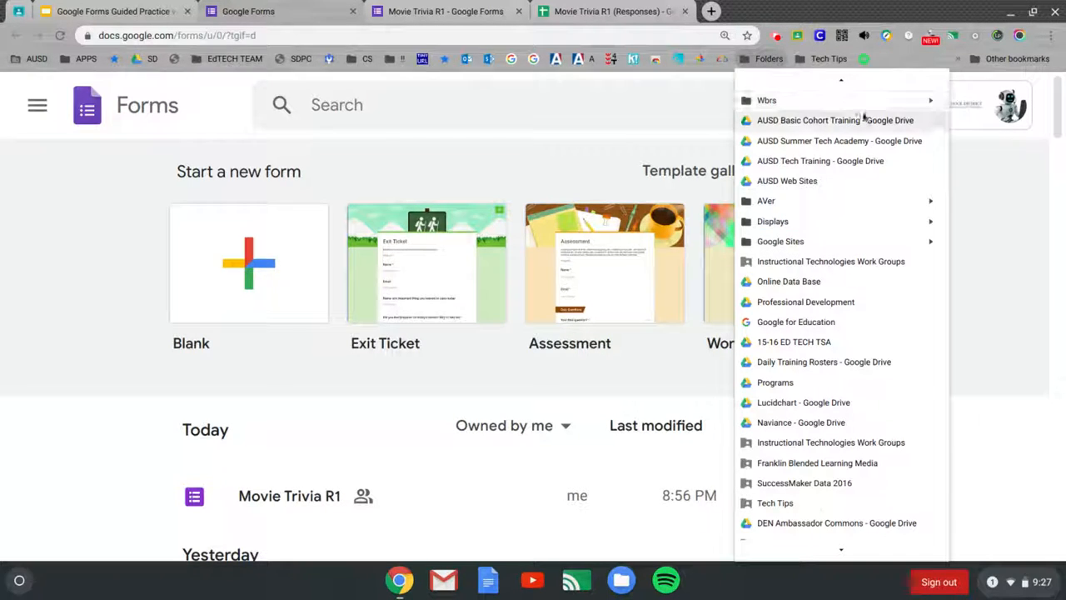
{"action": "left_click", "coordinate": [987, 180]}
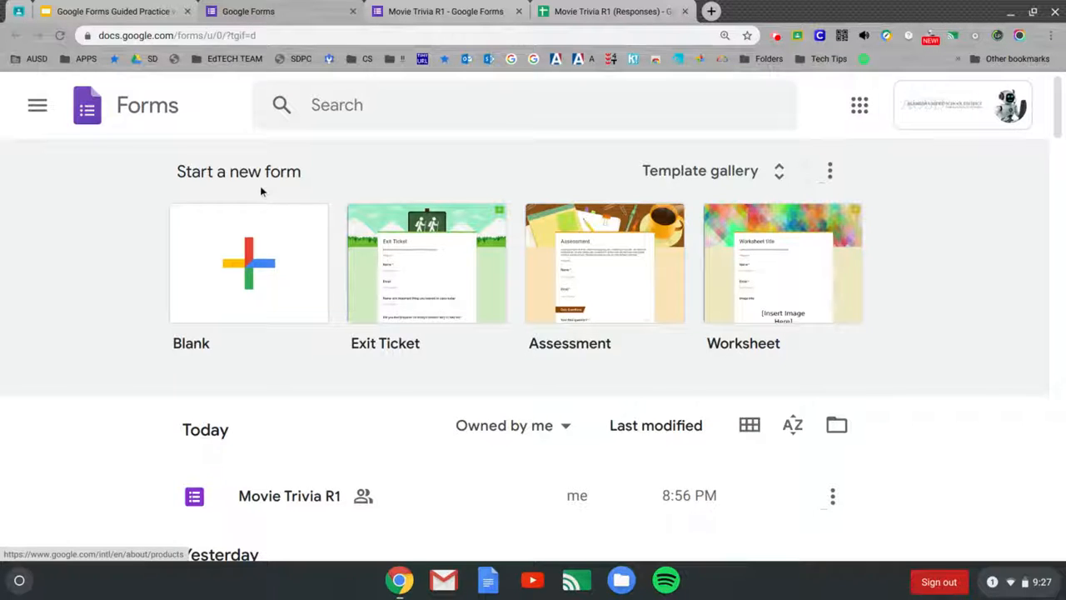
{"action": "left_click", "coordinate": [250, 265]}
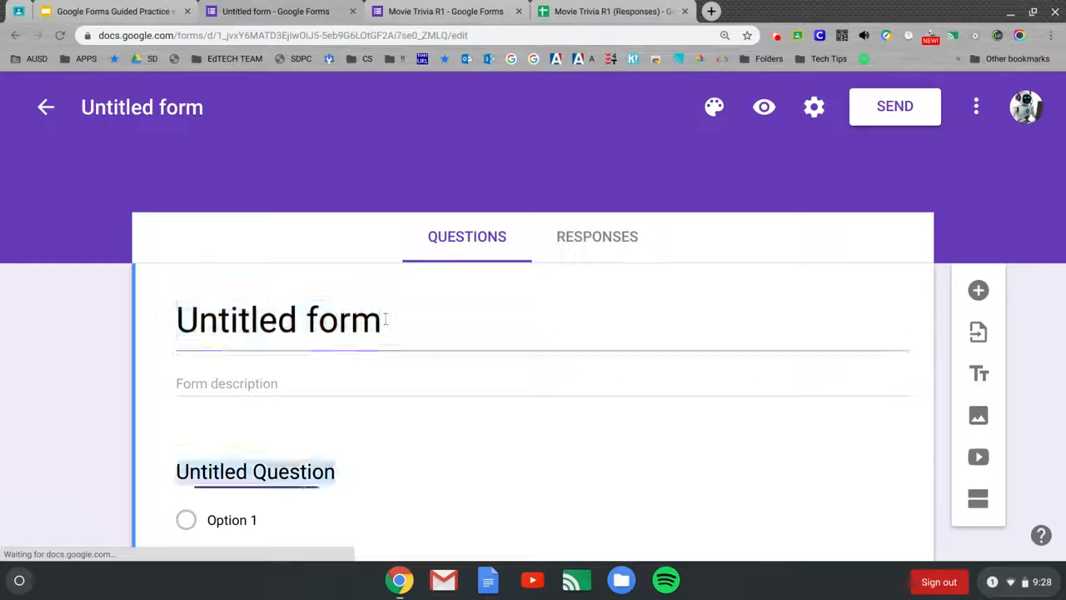
Step: Title the form and its file 'My First Quiz', leaving it in its current Drive folder
{"action": "left_click", "coordinate": [309, 313]}
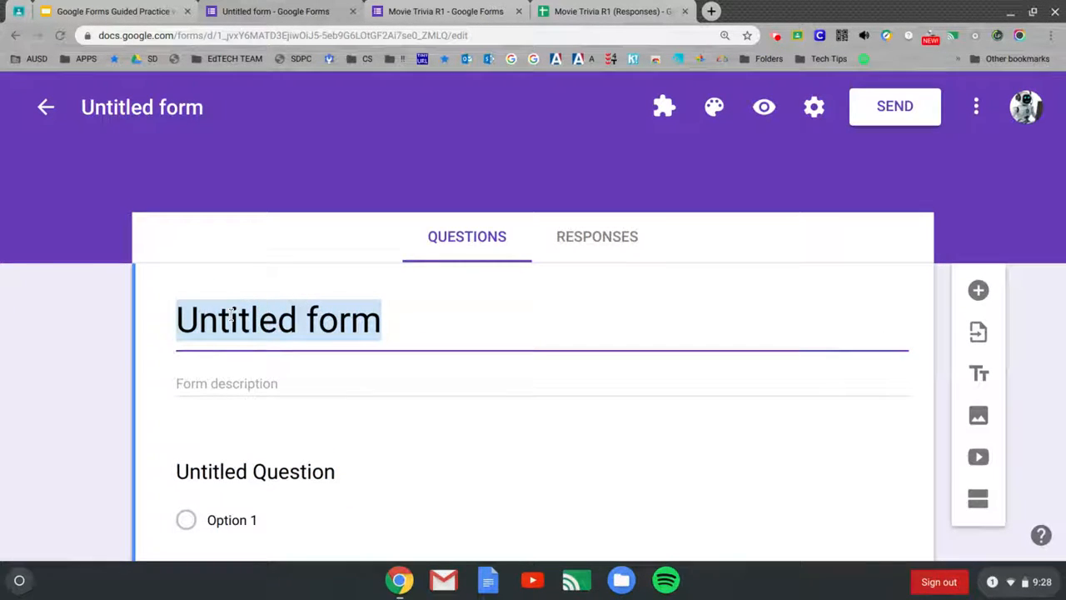
{"action": "type", "text": "My F"}
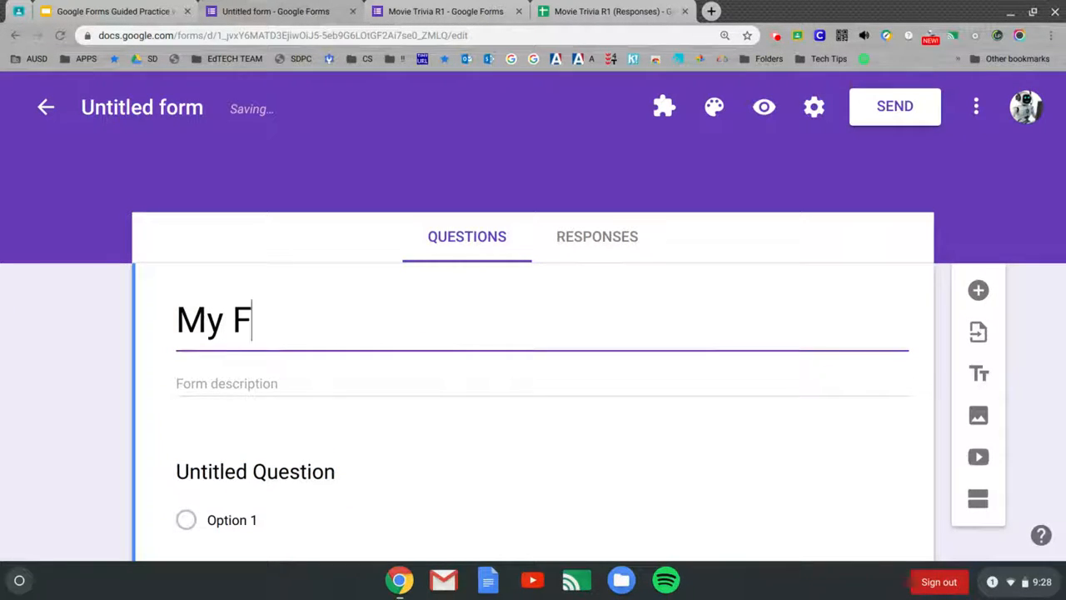
{"action": "type", "text": "irst Quiz"}
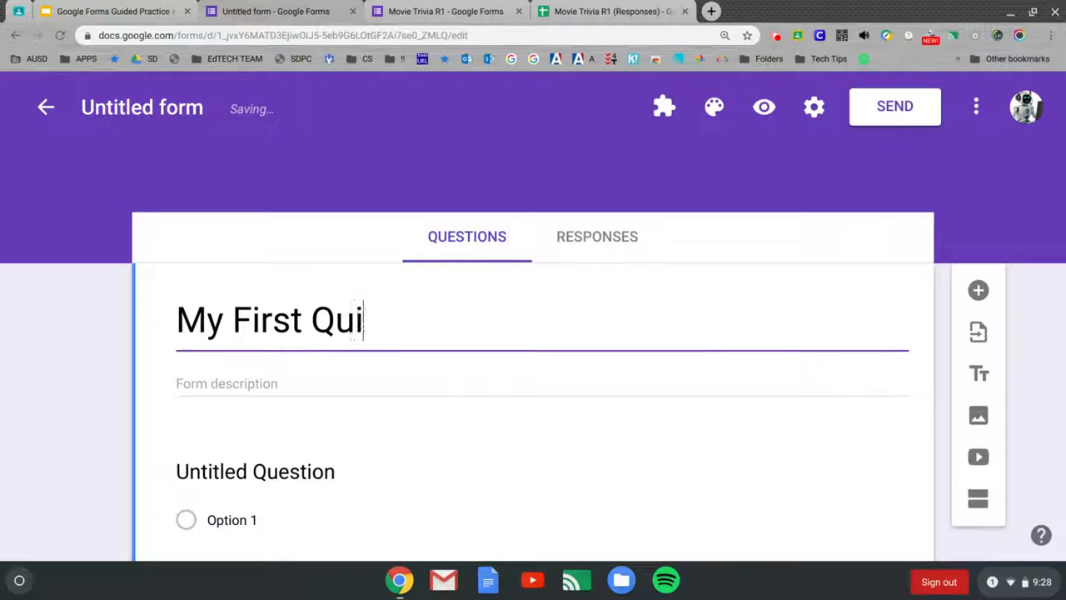
{"action": "left_click", "coordinate": [150, 108]}
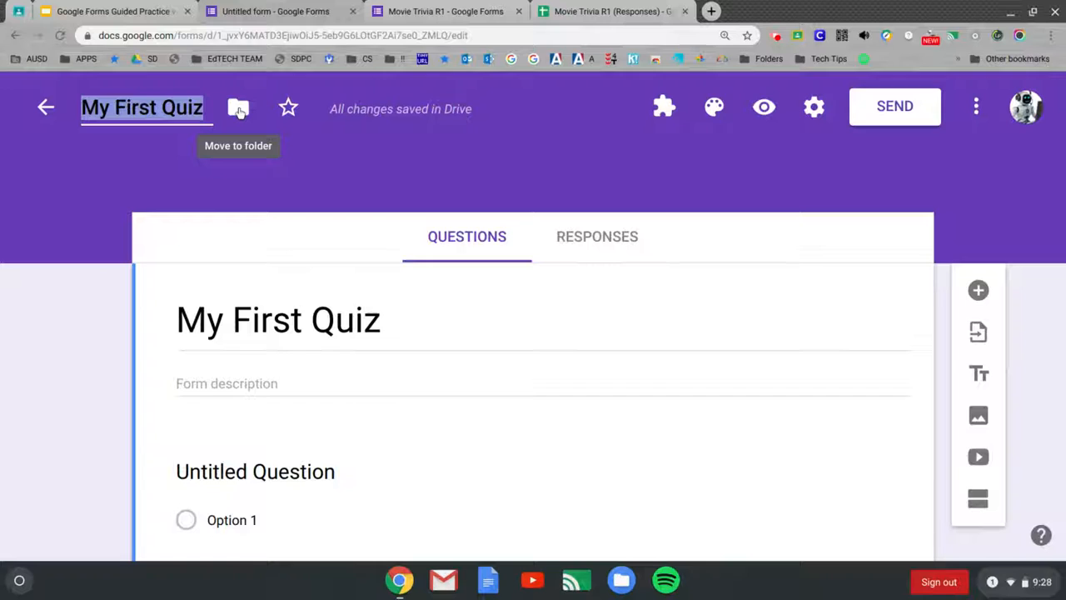
{"action": "left_click", "coordinate": [238, 110]}
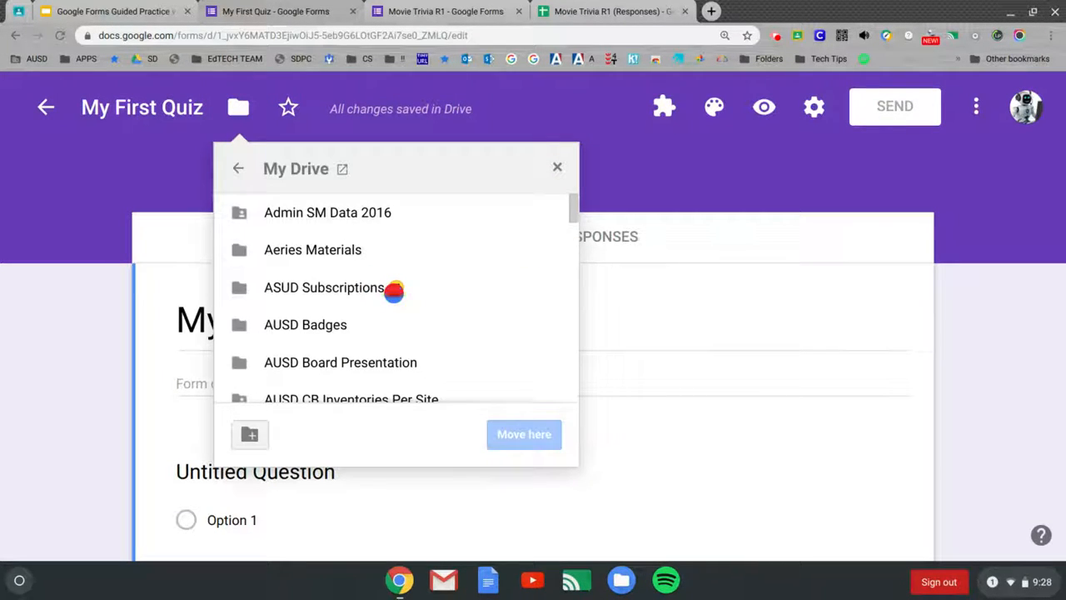
{"action": "left_click", "coordinate": [558, 168]}
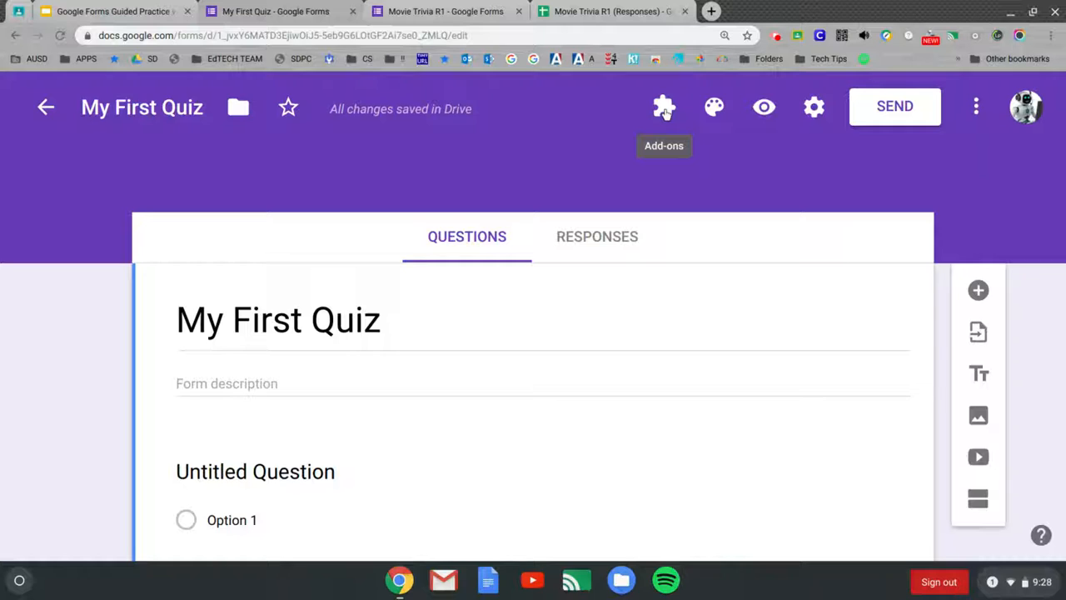
Step: Set the form theme colour to green with the medium green background swatch
{"action": "left_click", "coordinate": [714, 114]}
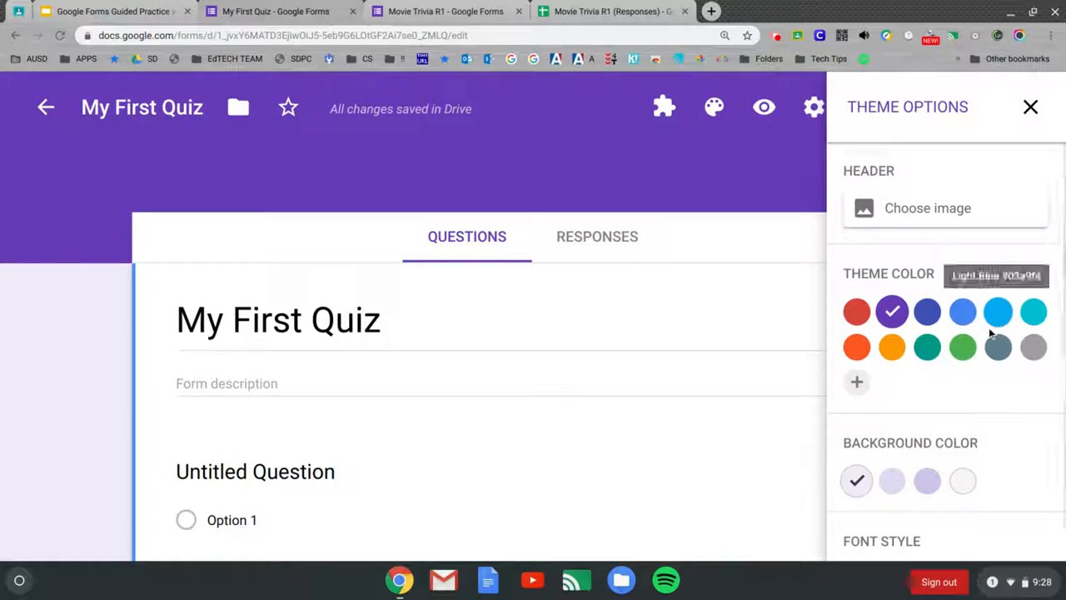
{"action": "left_click", "coordinate": [962, 311]}
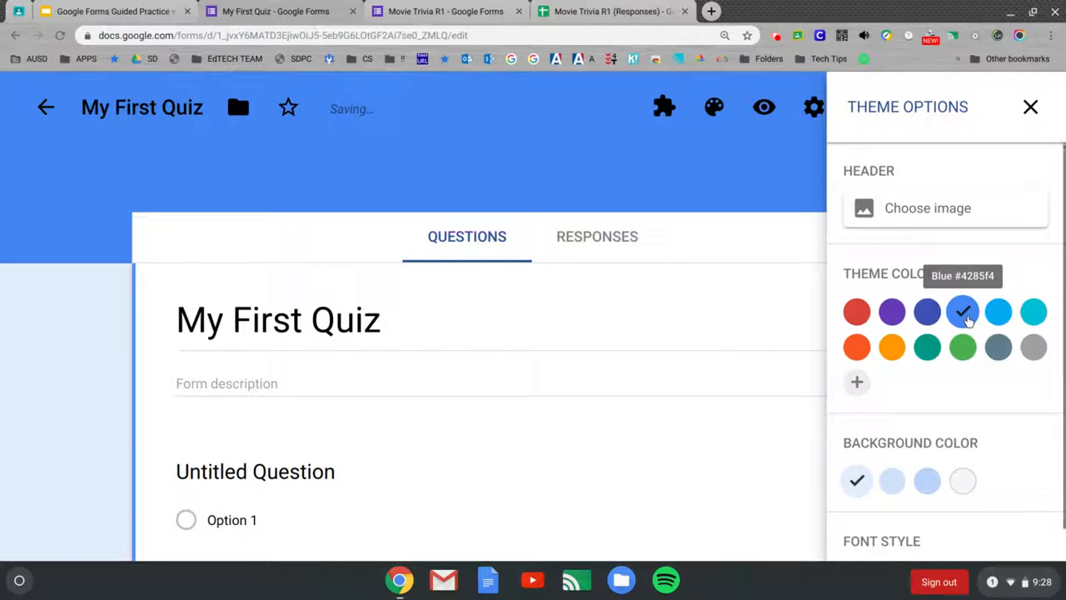
{"action": "left_click", "coordinate": [963, 348]}
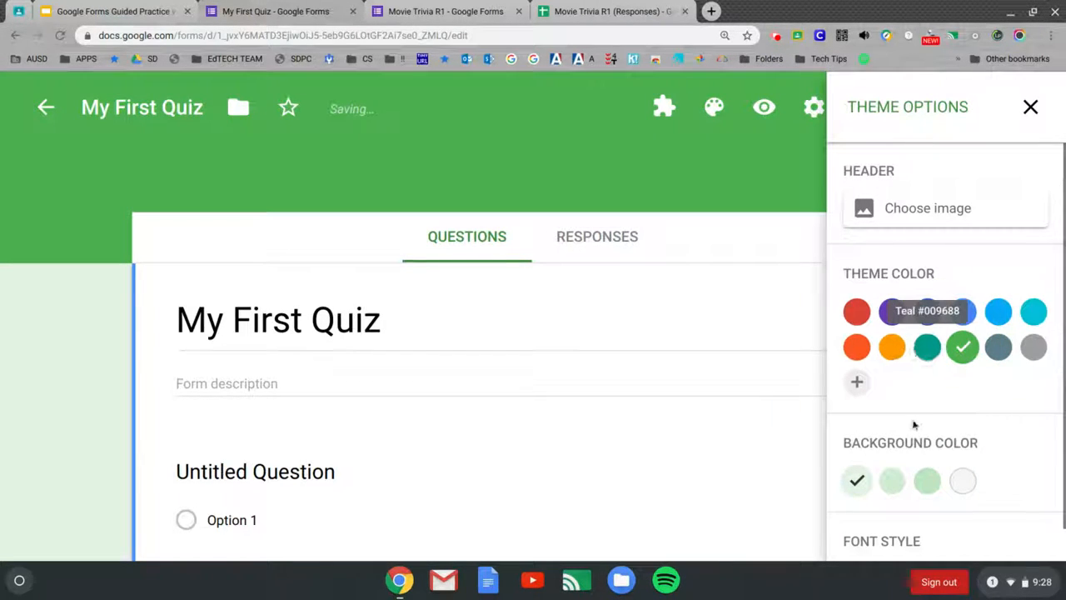
{"action": "left_click", "coordinate": [927, 480]}
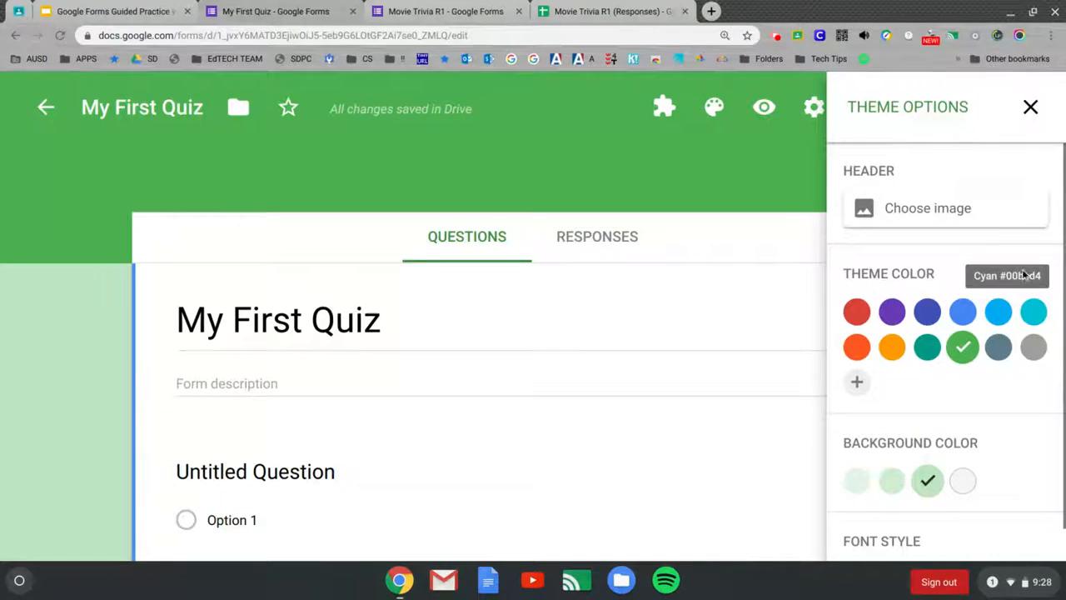
{"action": "left_click", "coordinate": [950, 209]}
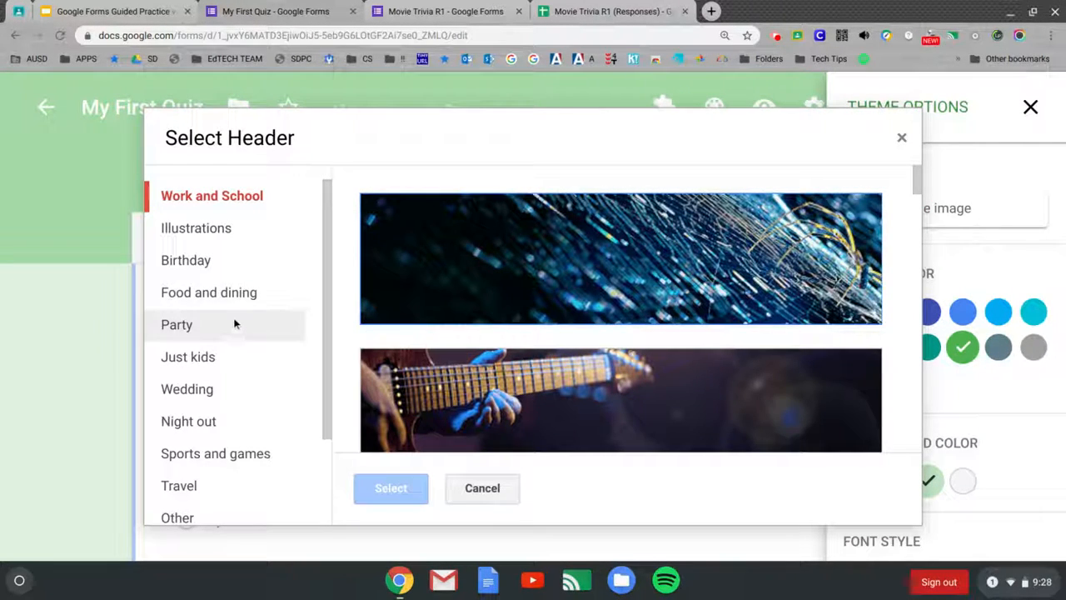
Step: Apply the baseball field header image from Sports and games, then close Theme Options
{"action": "left_click", "coordinate": [227, 453]}
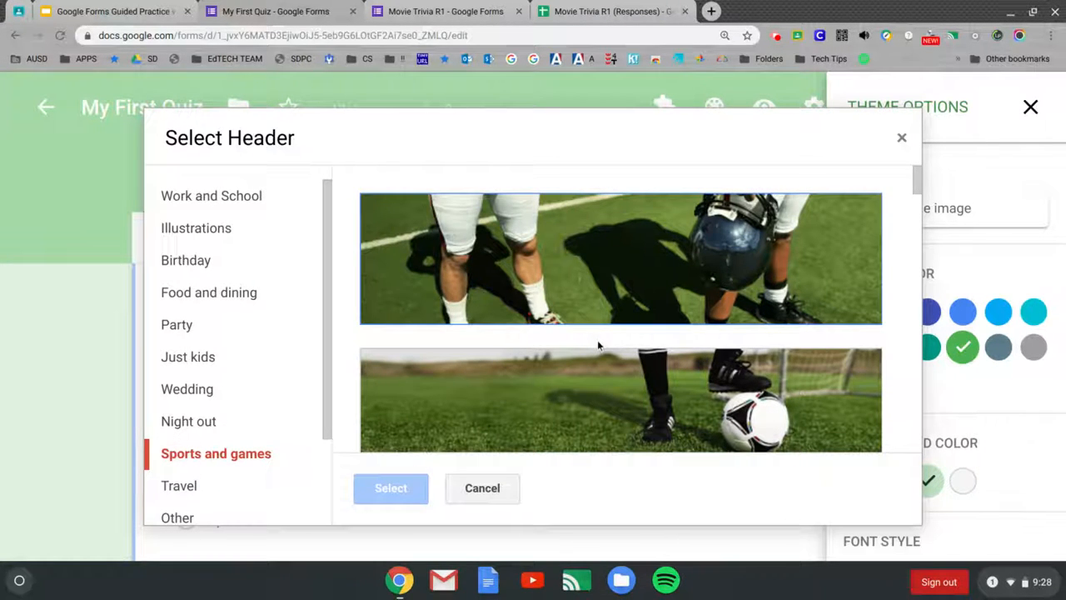
{"action": "left_click", "coordinate": [917, 188]}
{"action": "left_click", "coordinate": [918, 195]}
{"action": "left_click_drag", "start_coordinate": [917, 197], "coordinate": [917, 219]}
{"action": "left_click", "coordinate": [679, 329]}
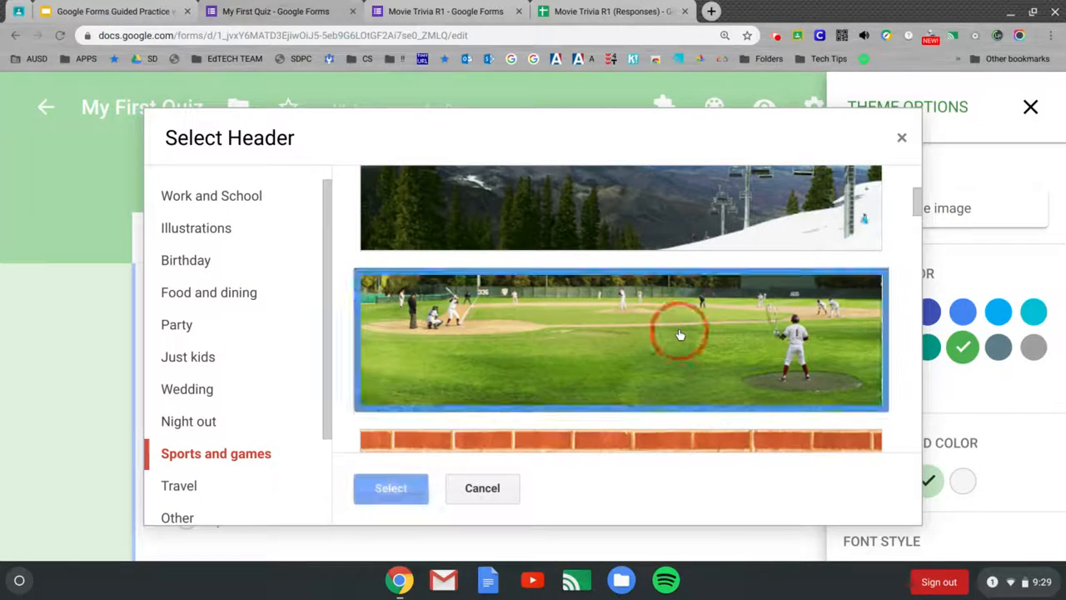
{"action": "left_click", "coordinate": [390, 487]}
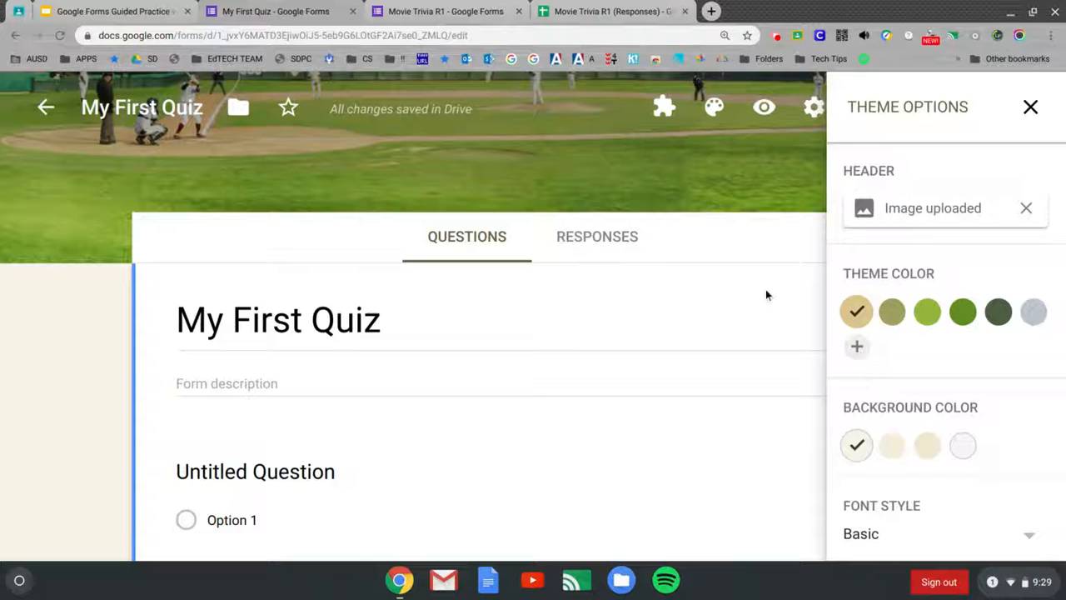
{"action": "left_click", "coordinate": [1030, 108]}
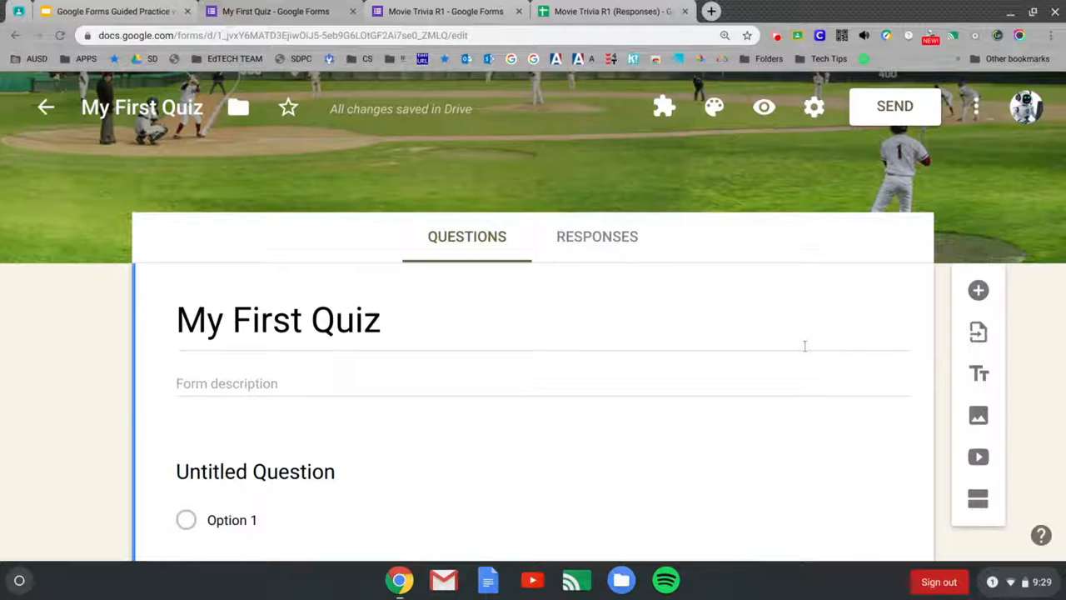
{"action": "scroll", "coordinate": [805, 345], "scroll_direction": "down", "scroll_amount": 1}
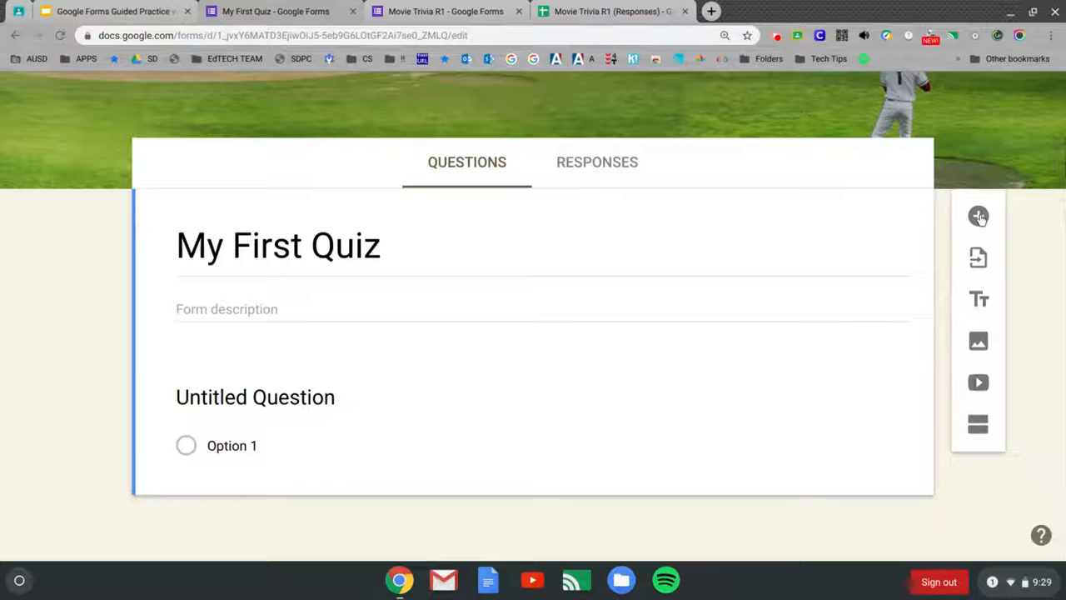
Step: Rename the first question 'Last Name' as a short answer and mark it required
{"action": "left_click", "coordinate": [324, 399]}
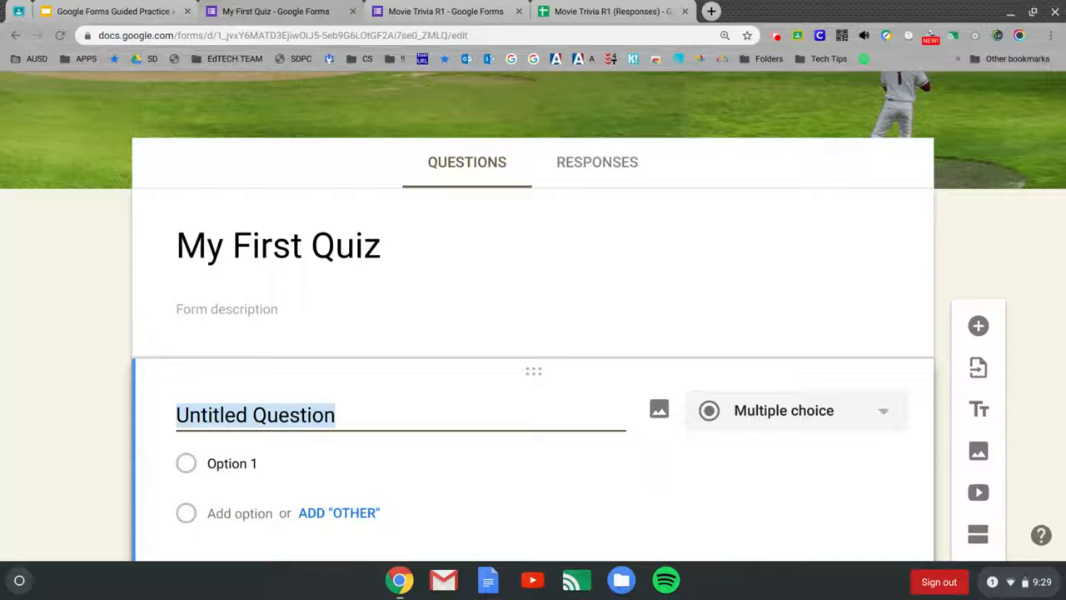
{"action": "type", "text": "L"}
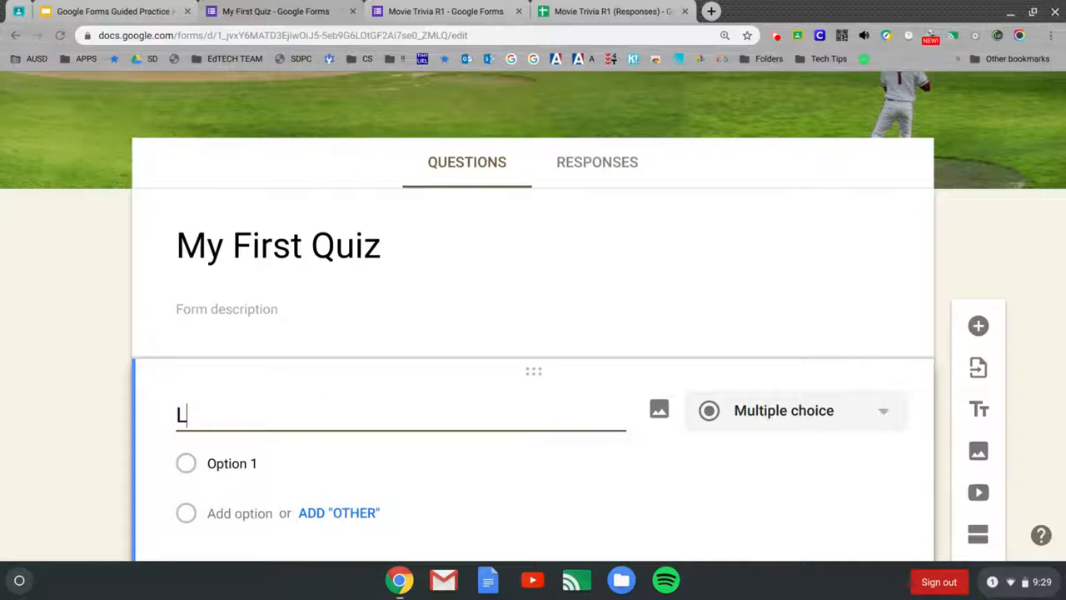
{"action": "type", "text": "ast "}
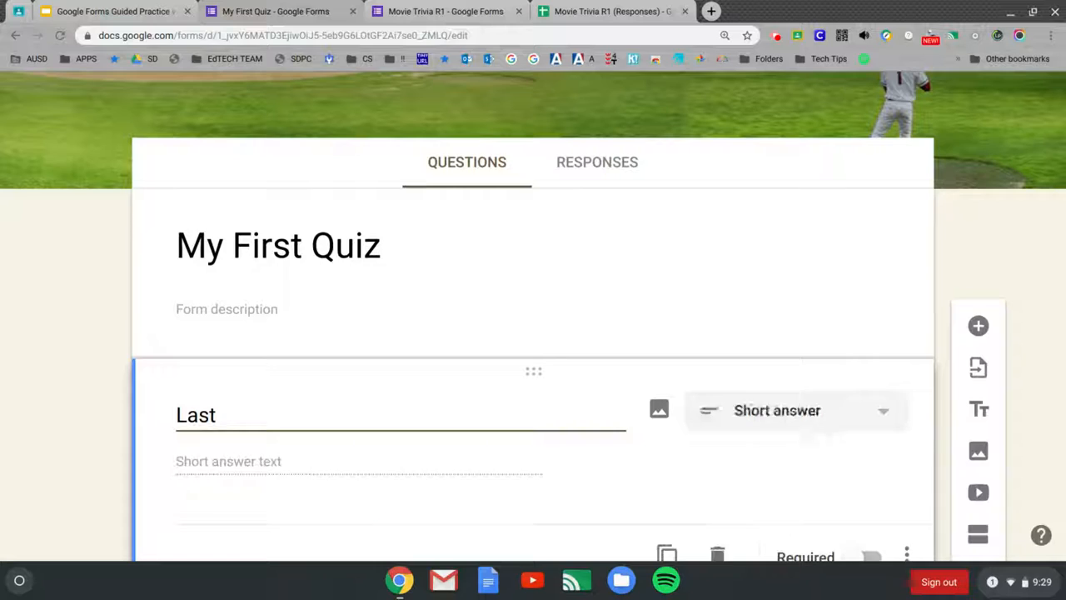
{"action": "type", "text": "Name"}
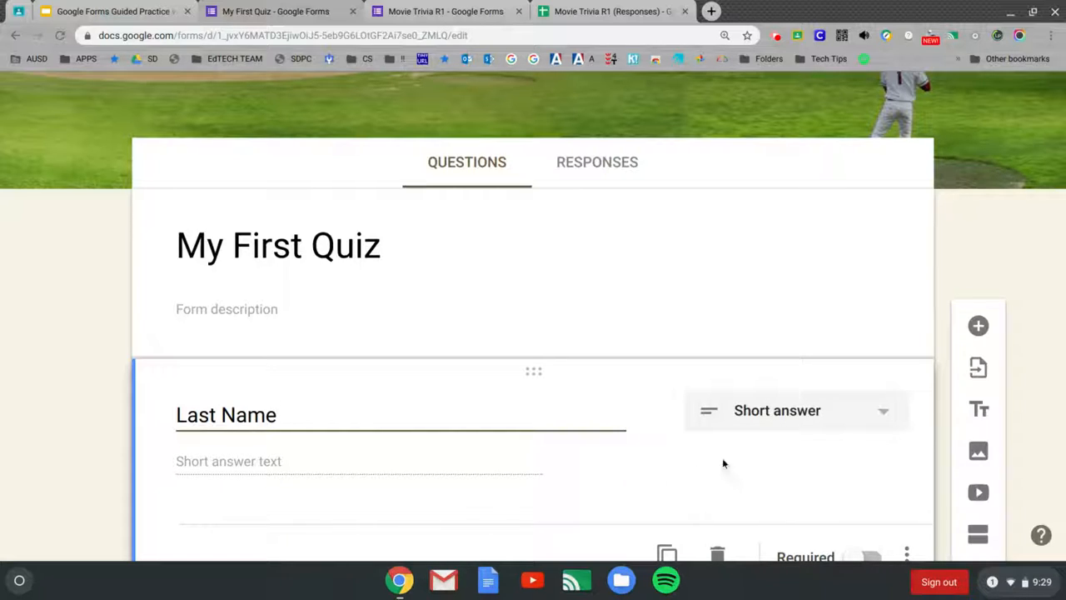
{"action": "scroll", "coordinate": [445, 380], "scroll_direction": "down", "scroll_amount": 2}
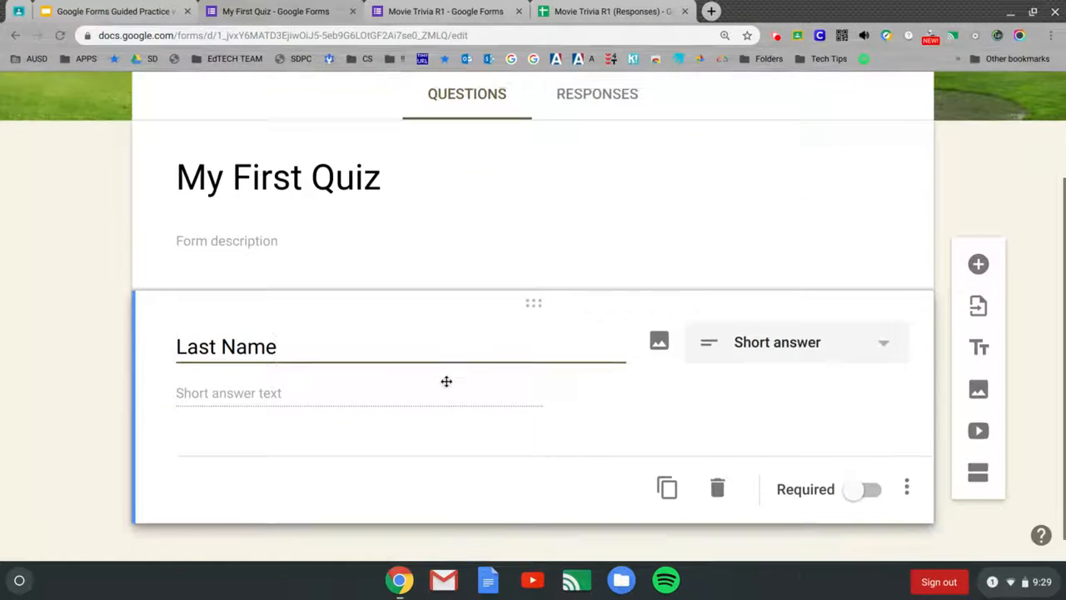
{"action": "left_click", "coordinate": [858, 471]}
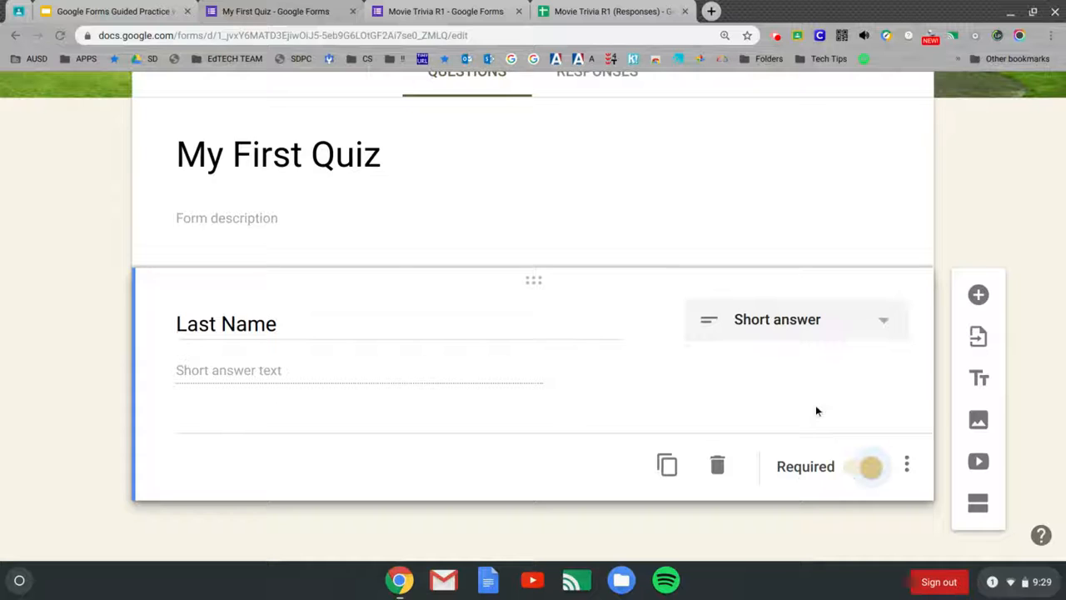
Step: Duplicate the Last Name question and retitle the copy 'First Name'
{"action": "left_click", "coordinate": [667, 467]}
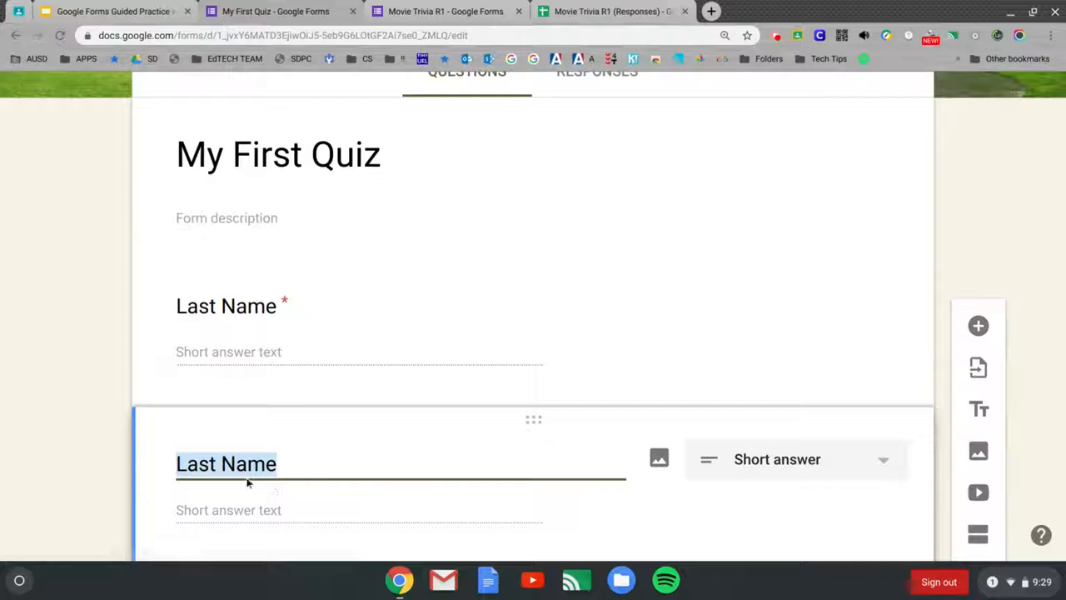
{"action": "left_click", "coordinate": [220, 464]}
{"action": "key", "text": "BackSpace"}
{"action": "key", "text": "BackSpace"}
{"action": "key", "text": "BackSpace"}
{"action": "key", "text": "BackSpace"}
{"action": "key", "text": "BackSpace"}
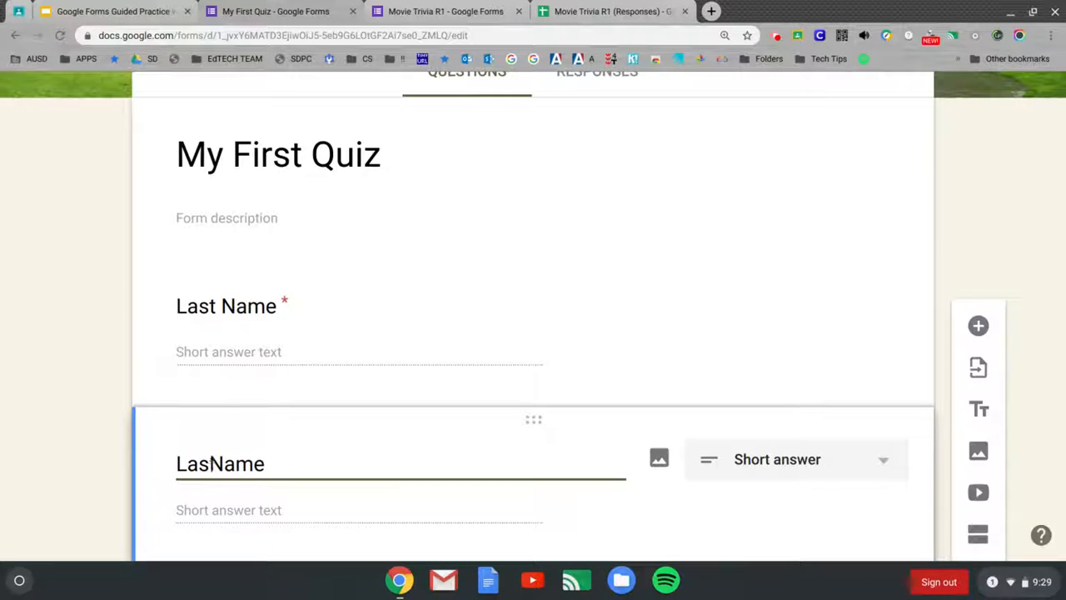
{"action": "type", "text": "First"}
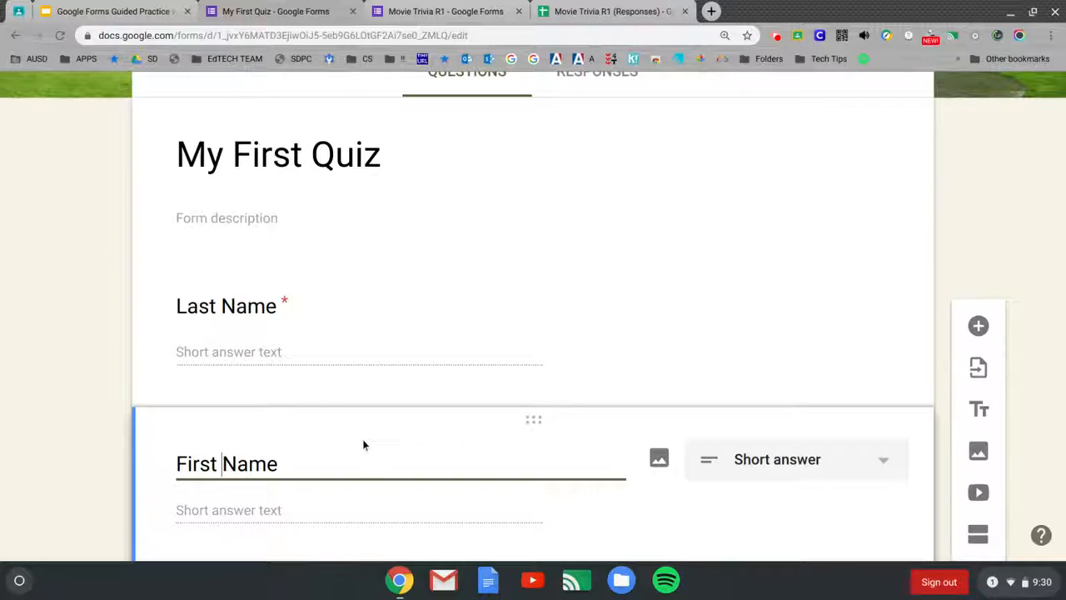
{"action": "scroll", "coordinate": [367, 449], "scroll_direction": "down", "scroll_amount": 2}
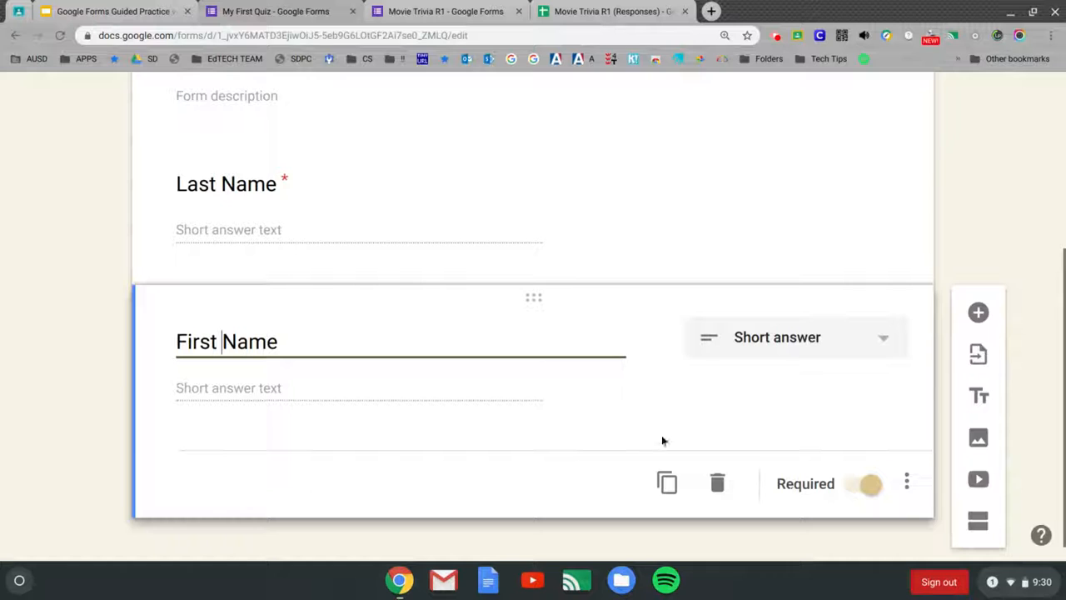
{"action": "scroll", "coordinate": [583, 275], "scroll_direction": "down", "scroll_amount": 1}
{"action": "scroll", "coordinate": [582, 276], "scroll_direction": "up", "scroll_amount": 1}
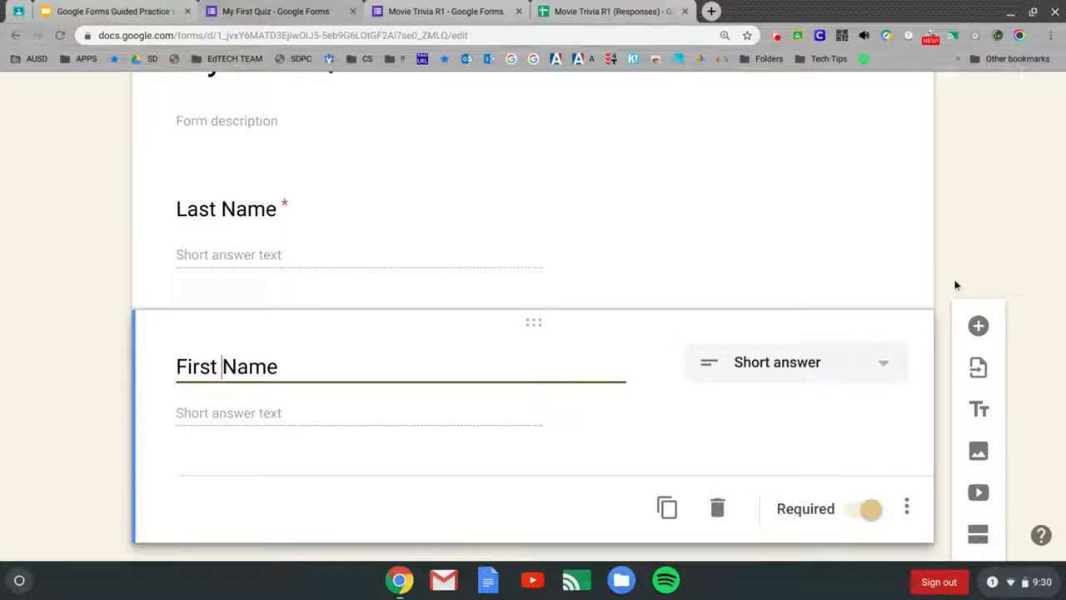
Step: Add a multiple-choice question below First Name titled 'Do you like taking tests?'
{"action": "left_click", "coordinate": [977, 326]}
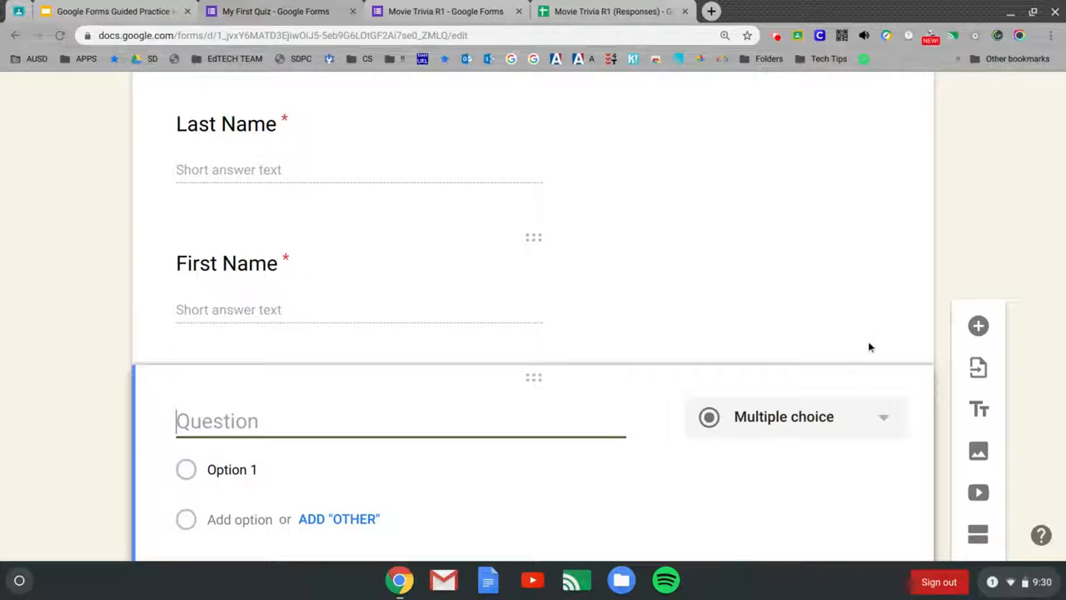
{"action": "left_click", "coordinate": [887, 420]}
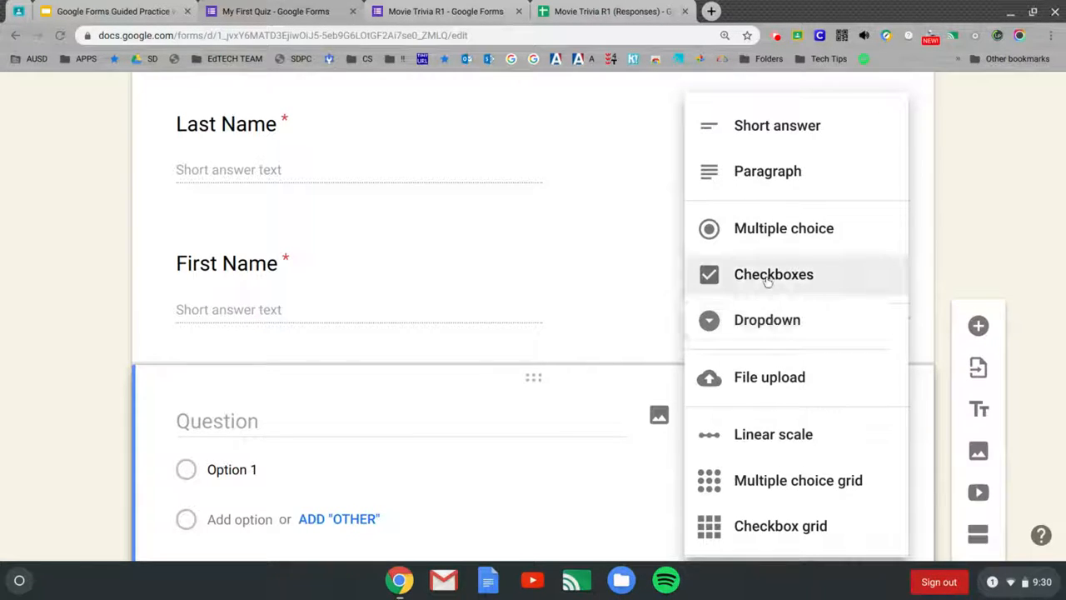
{"action": "left_click", "coordinate": [766, 241]}
{"action": "left_click", "coordinate": [453, 419]}
{"action": "type", "text": "D"}
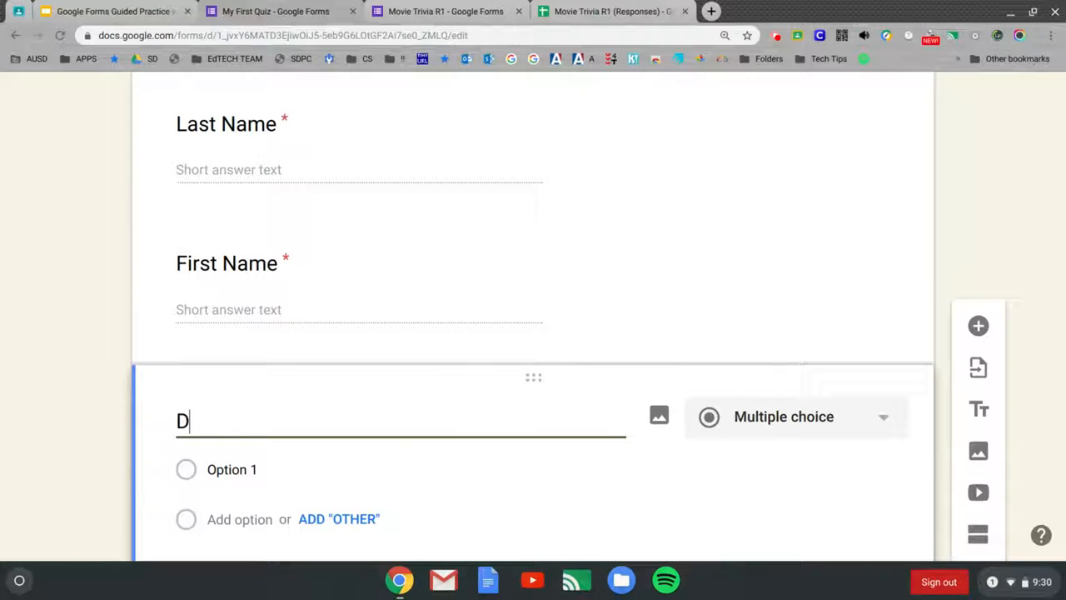
{"action": "type", "text": "o you l"}
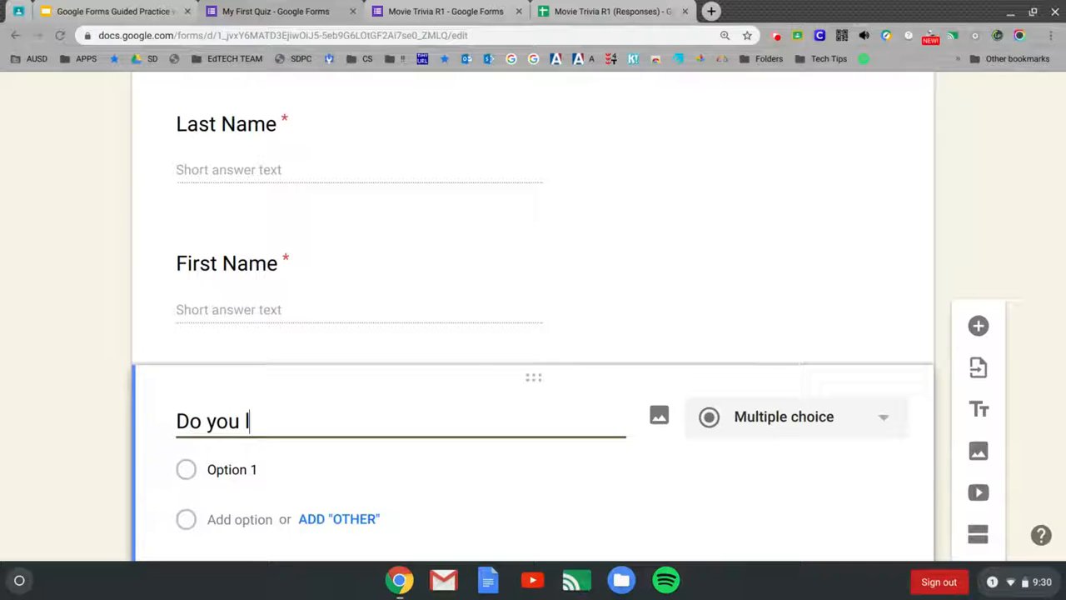
{"action": "type", "text": "ike tak"}
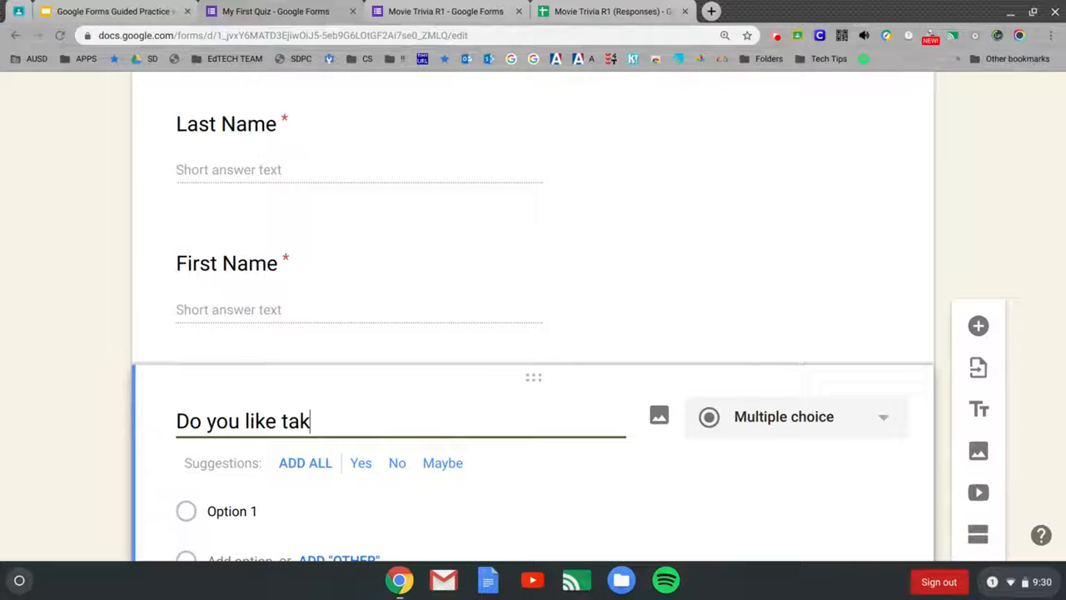
{"action": "type", "text": "ing tests?"}
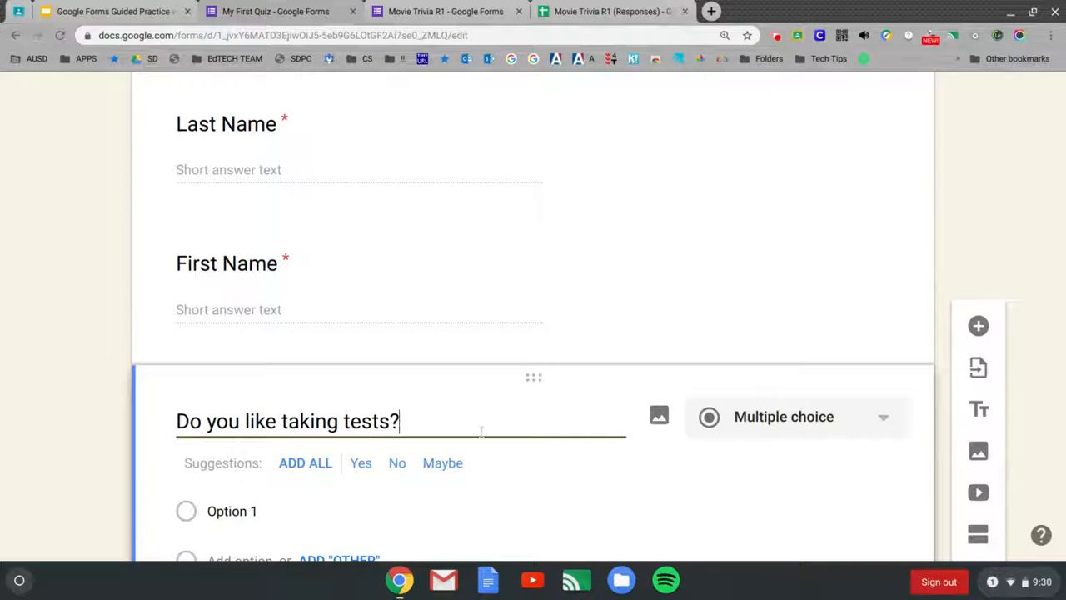
{"action": "scroll", "coordinate": [480, 431], "scroll_direction": "down", "scroll_amount": 2}
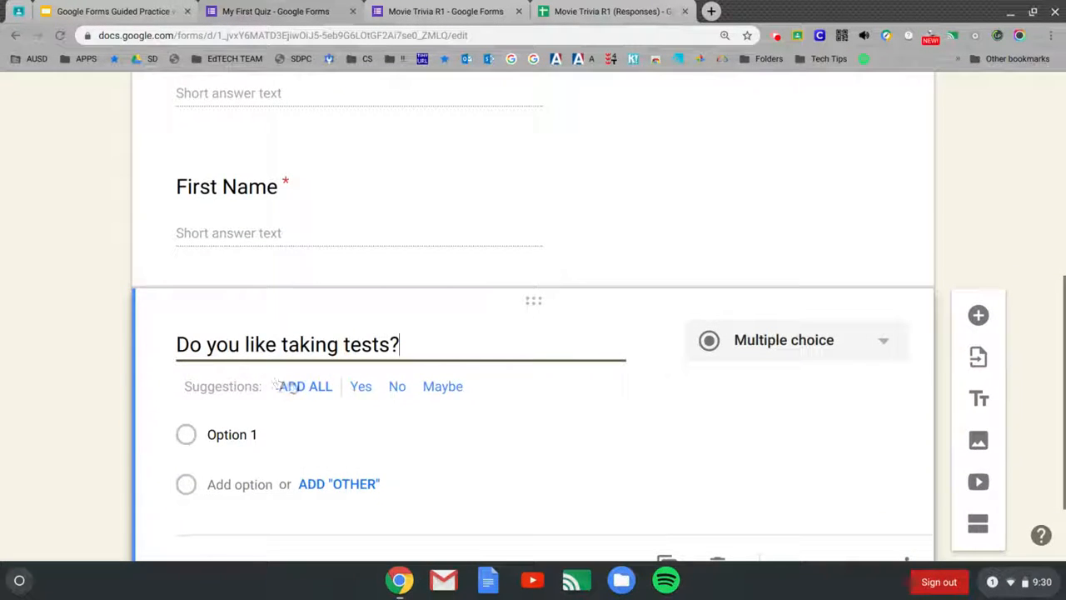
Step: Add the suggested answers, remove Maybe, move No above Yes, and mark the question required
{"action": "left_click", "coordinate": [304, 391]}
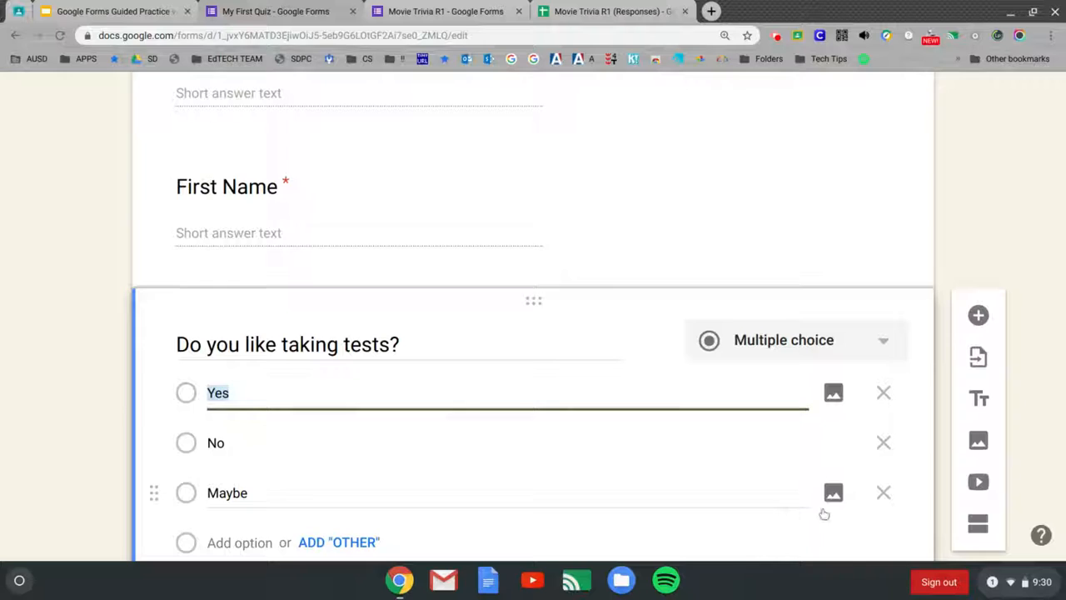
{"action": "left_click", "coordinate": [884, 495]}
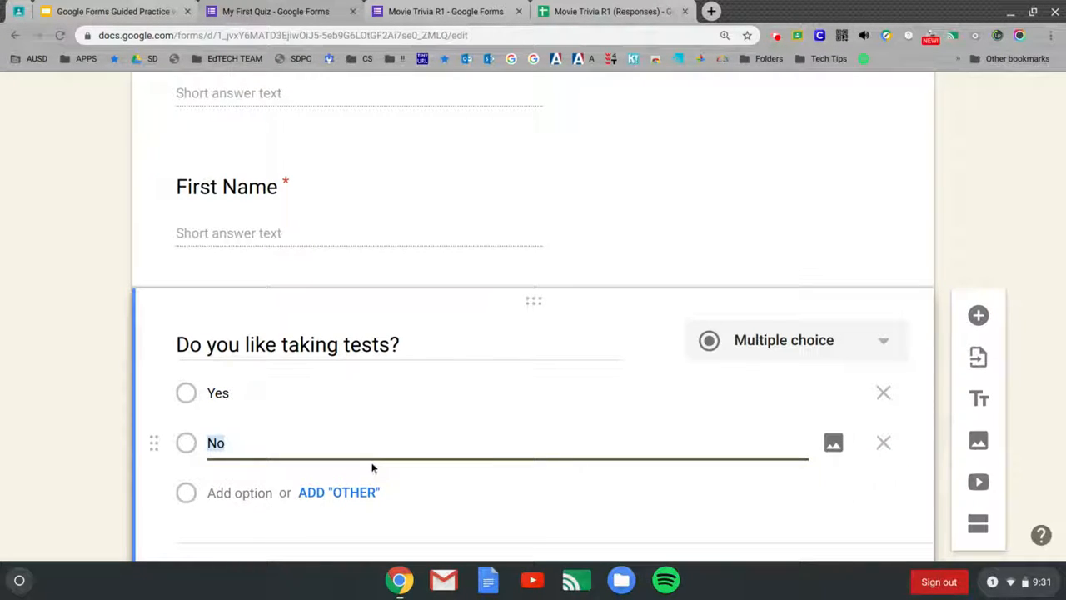
{"action": "left_click_drag", "start_coordinate": [157, 445], "coordinate": [177, 393]}
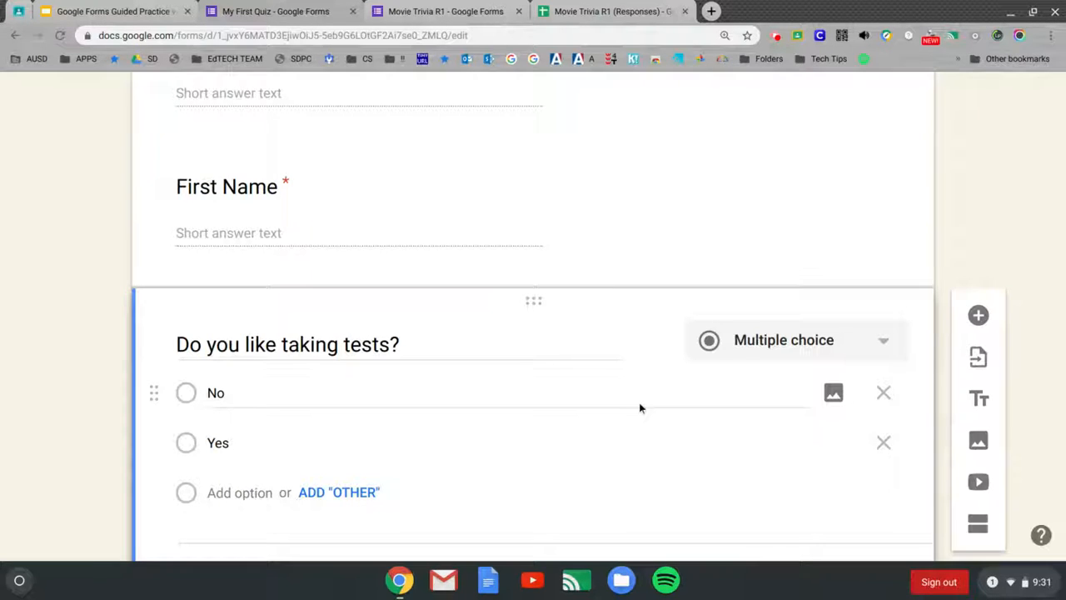
{"action": "scroll", "coordinate": [641, 434], "scroll_direction": "down", "scroll_amount": 2}
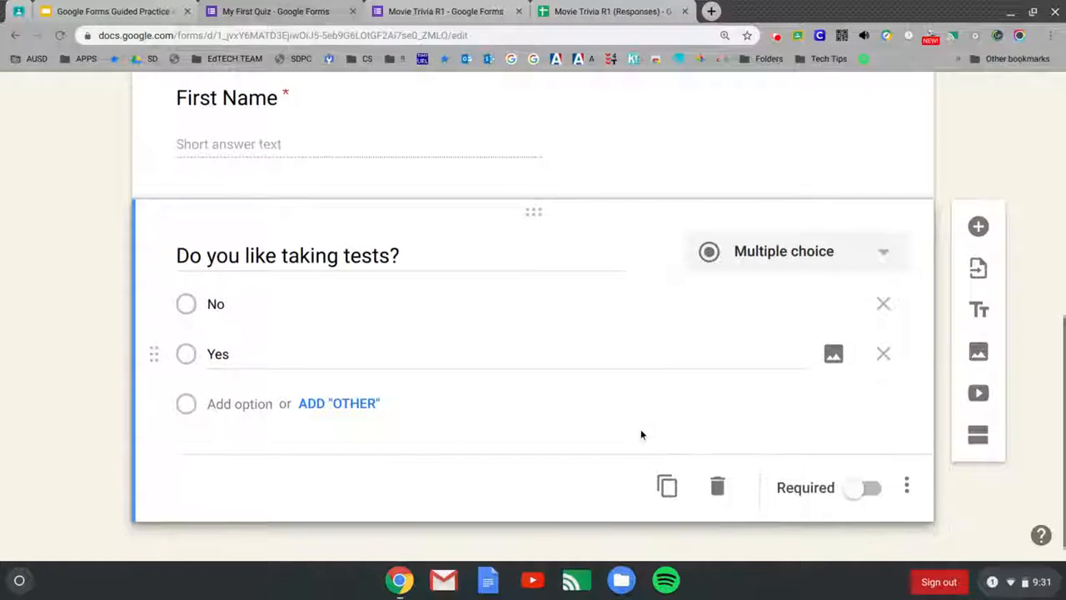
{"action": "left_click", "coordinate": [848, 486]}
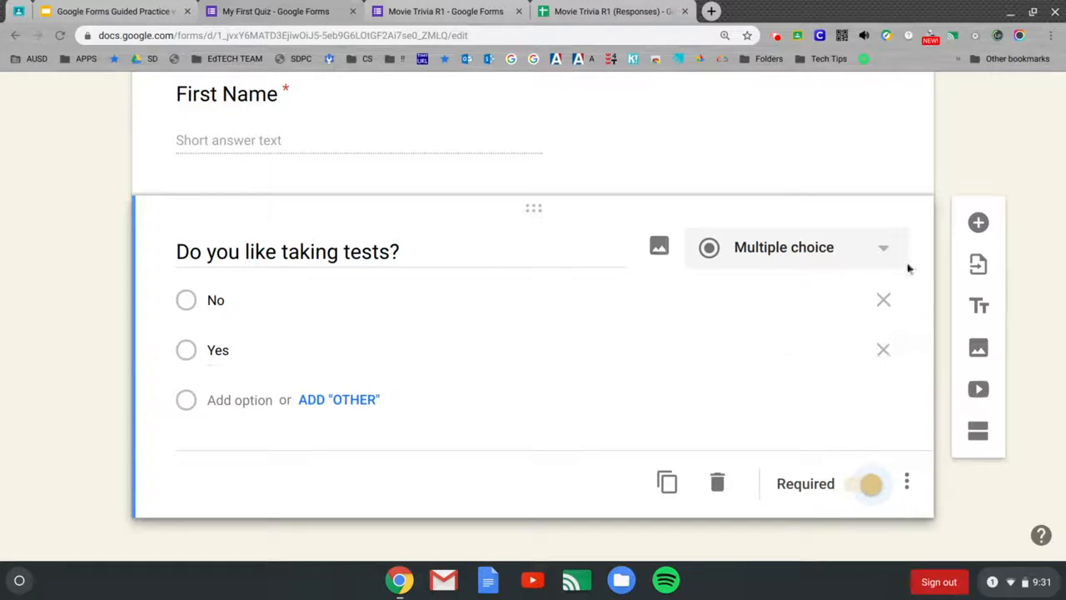
Step: Duplicate the test question and change the copy's type to Checkboxes
{"action": "left_click", "coordinate": [668, 485]}
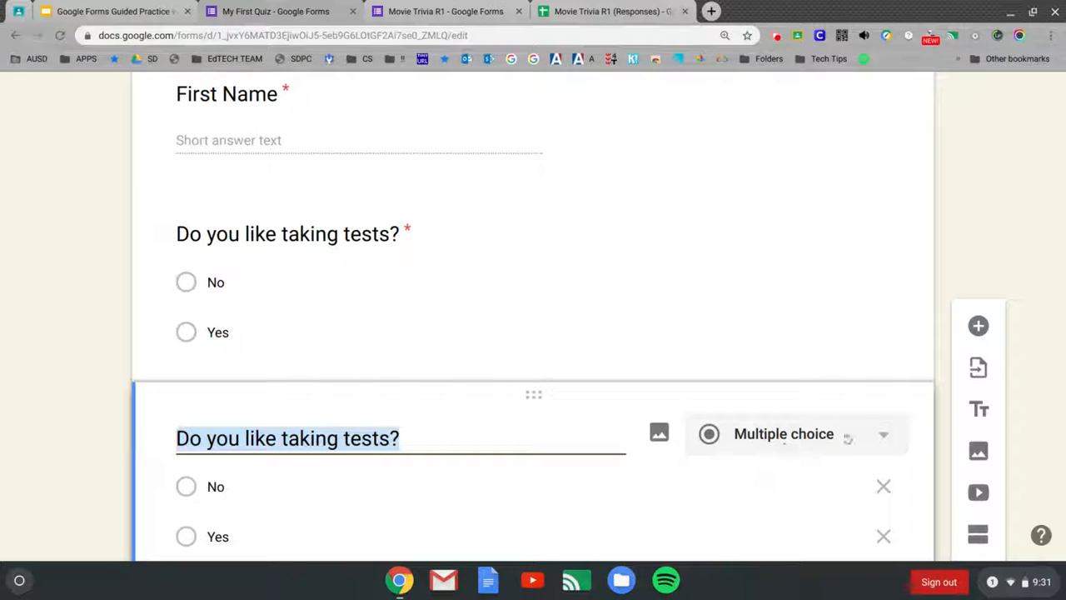
{"action": "left_click", "coordinate": [884, 436]}
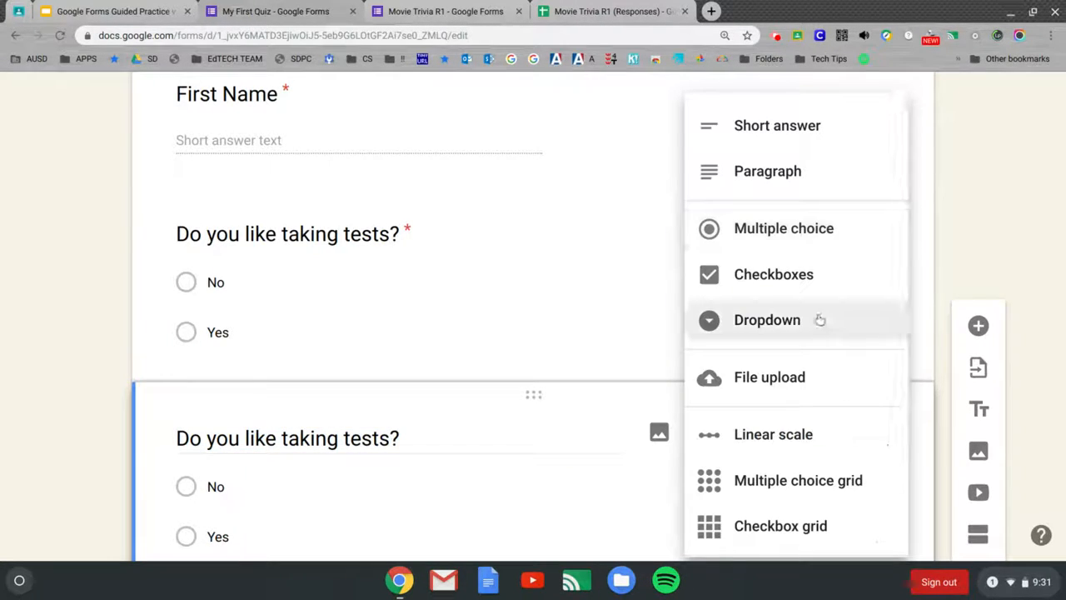
{"action": "left_click", "coordinate": [795, 256]}
{"action": "left_click", "coordinate": [792, 273]}
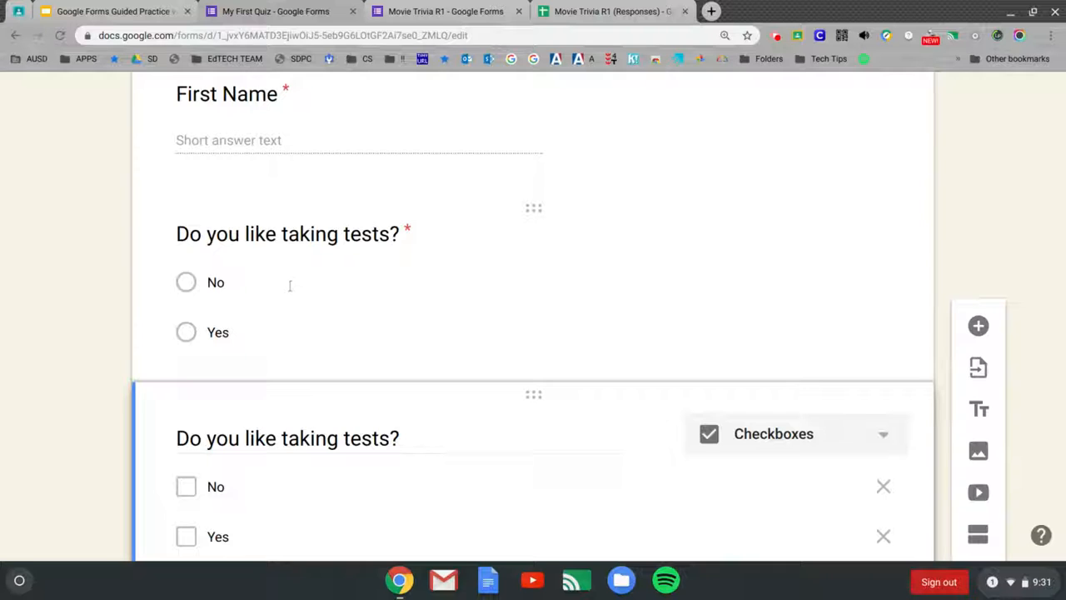
{"action": "left_click", "coordinate": [186, 284]}
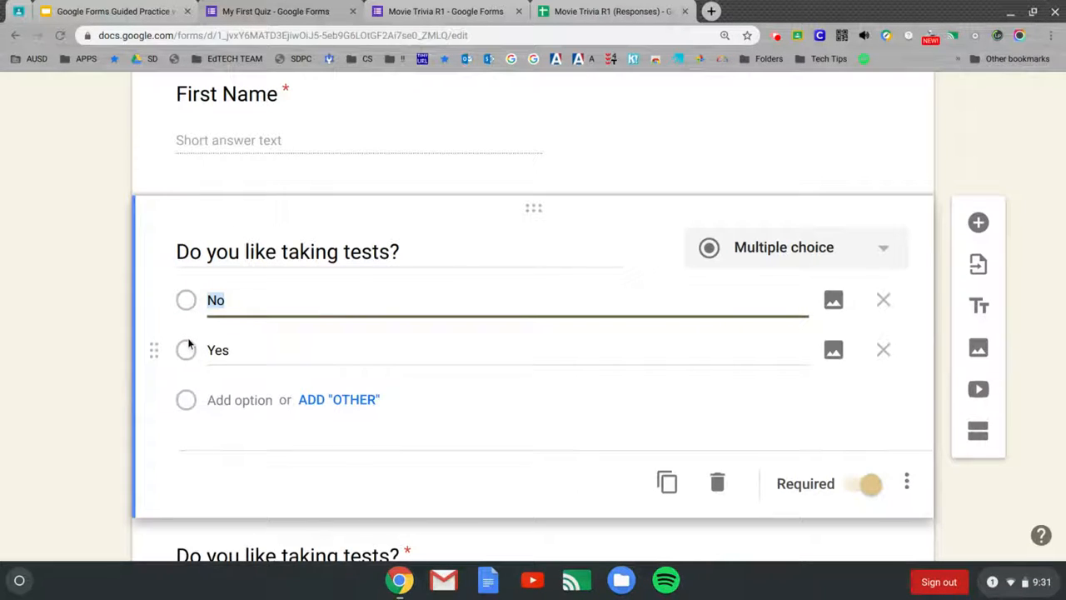
{"action": "scroll", "coordinate": [406, 317], "scroll_direction": "down", "scroll_amount": 3}
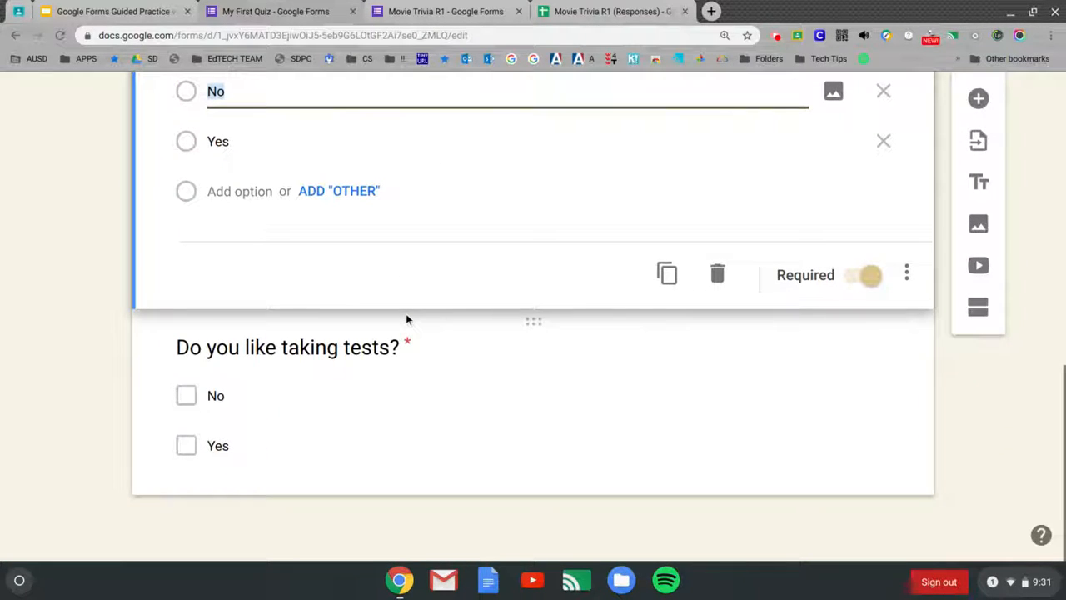
{"action": "left_click", "coordinate": [389, 380]}
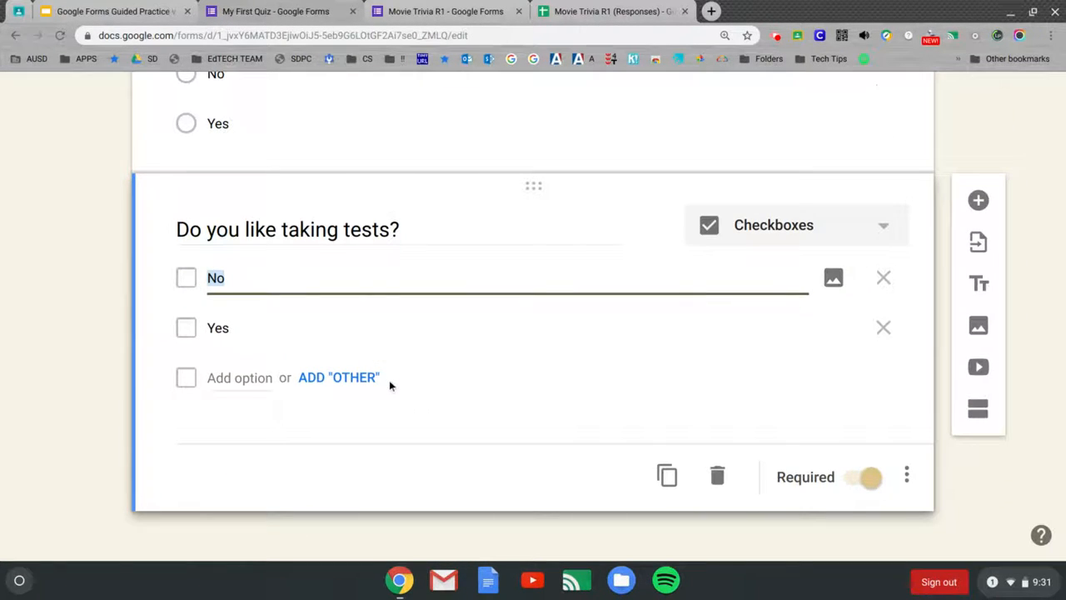
Step: Add the choices On Fridays and On Monday after Yes in the checkbox copy
{"action": "left_click", "coordinate": [306, 335]}
{"action": "left_click", "coordinate": [301, 331]}
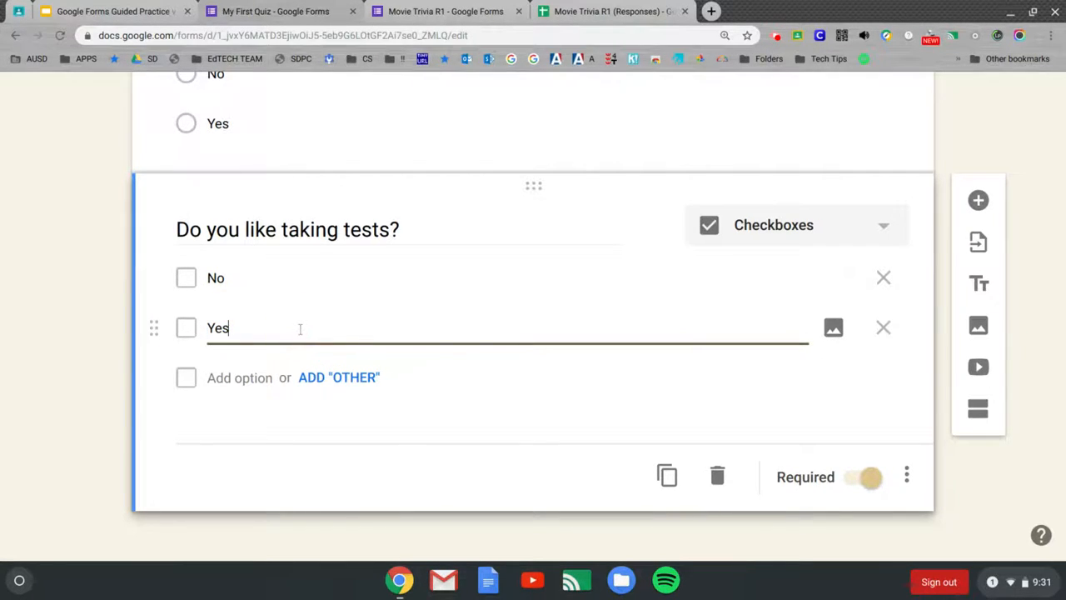
{"action": "key", "text": "Return"}
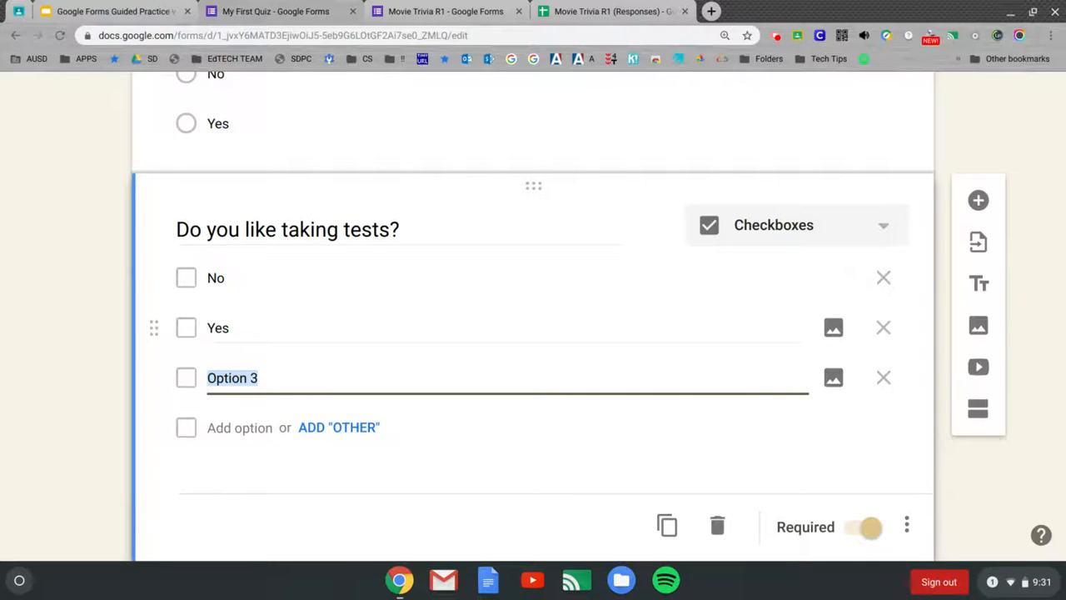
{"action": "type", "text": "On Fridays"}
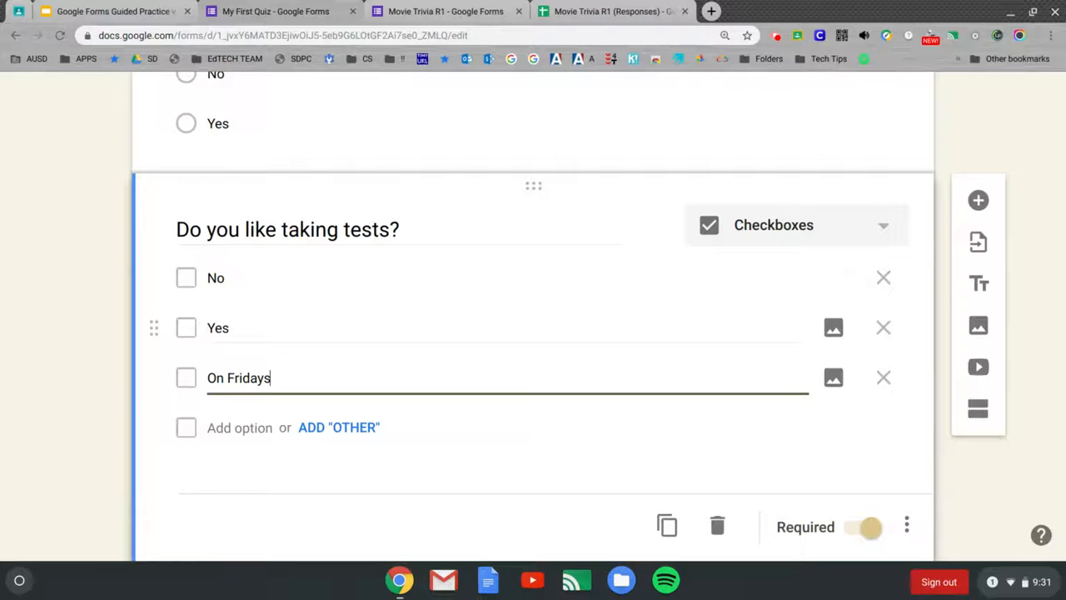
{"action": "key", "text": "Return"}
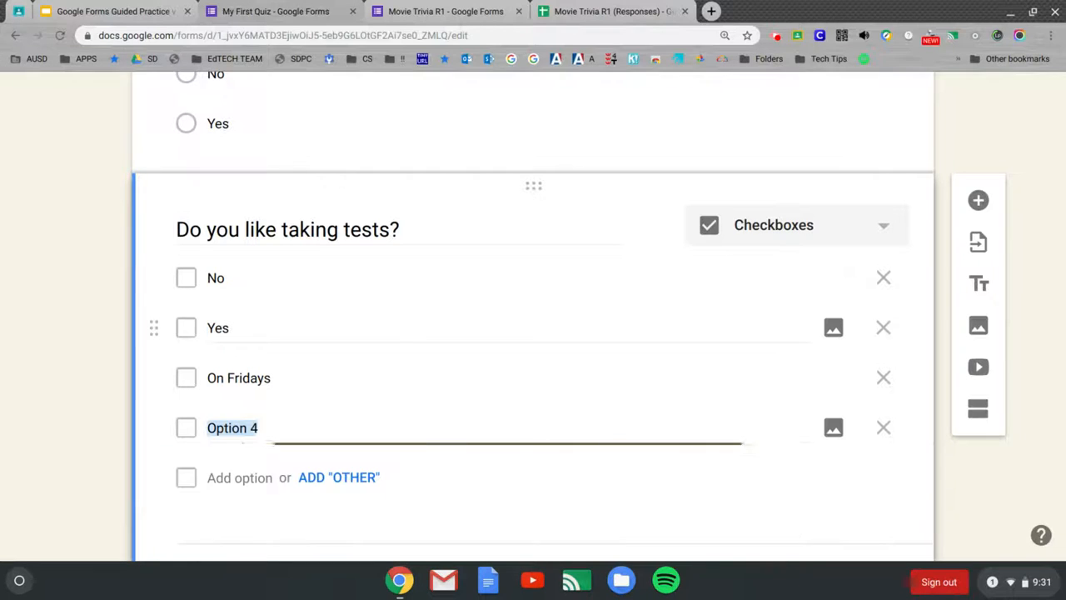
{"action": "type", "text": "On Mondays"}
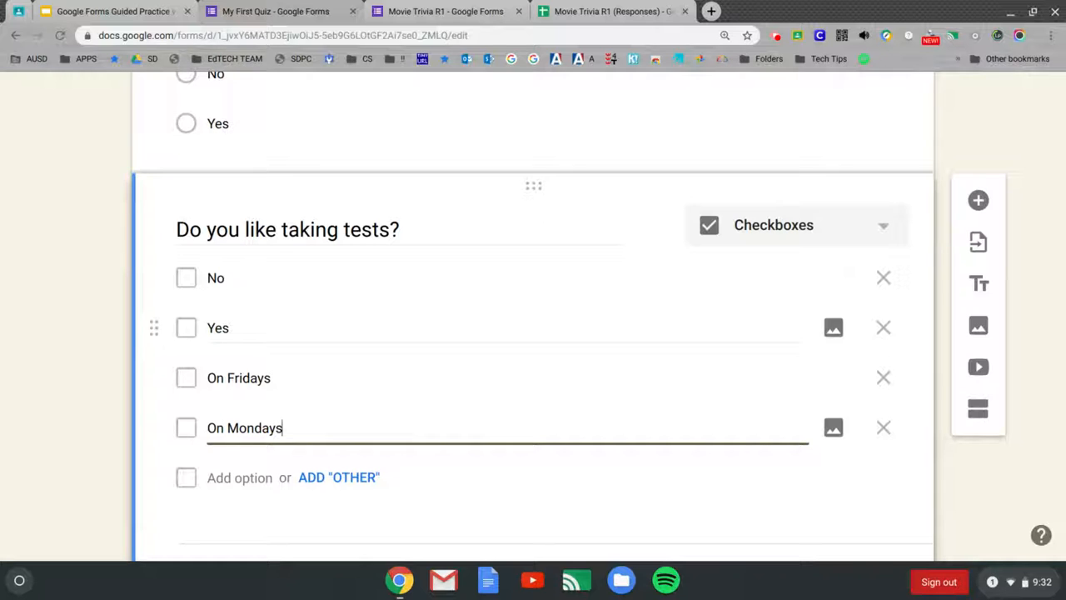
Step: Finish the On Mondays choice, drag it to the top, and duplicate the checkbox question
{"action": "left_click", "coordinate": [276, 295]}
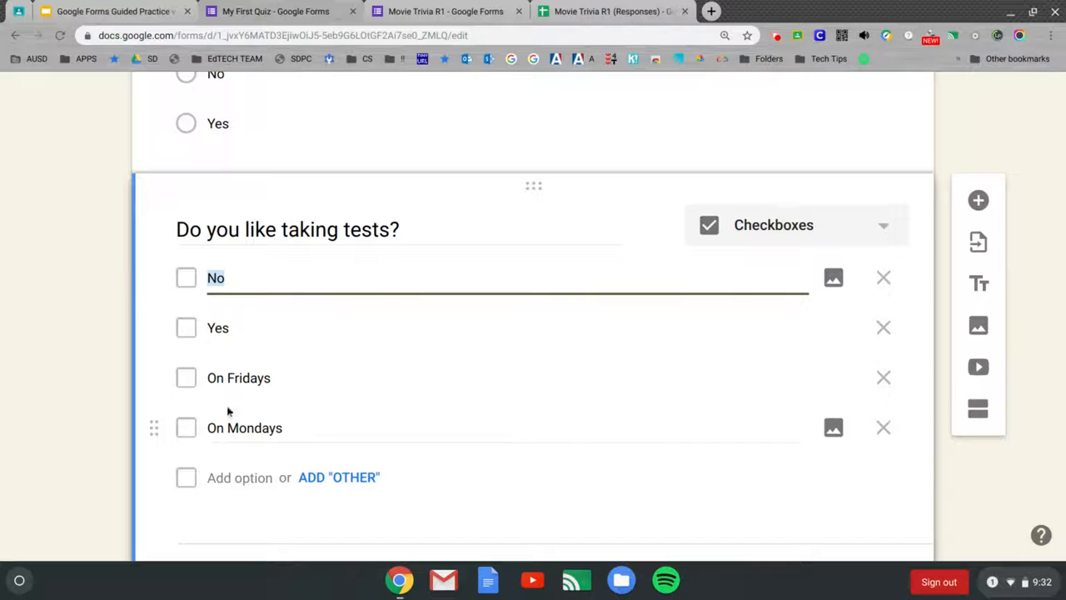
{"action": "left_click_drag", "start_coordinate": [160, 428], "coordinate": [177, 271]}
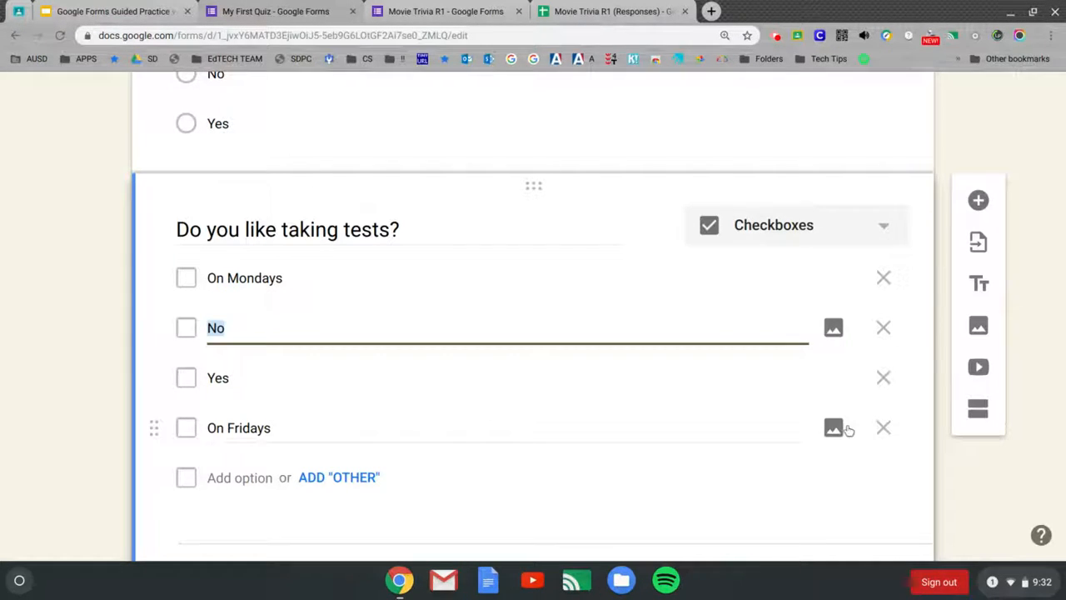
{"action": "scroll", "coordinate": [775, 480], "scroll_direction": "down", "scroll_amount": 1}
{"action": "scroll", "coordinate": [775, 480], "scroll_direction": "down", "scroll_amount": 2}
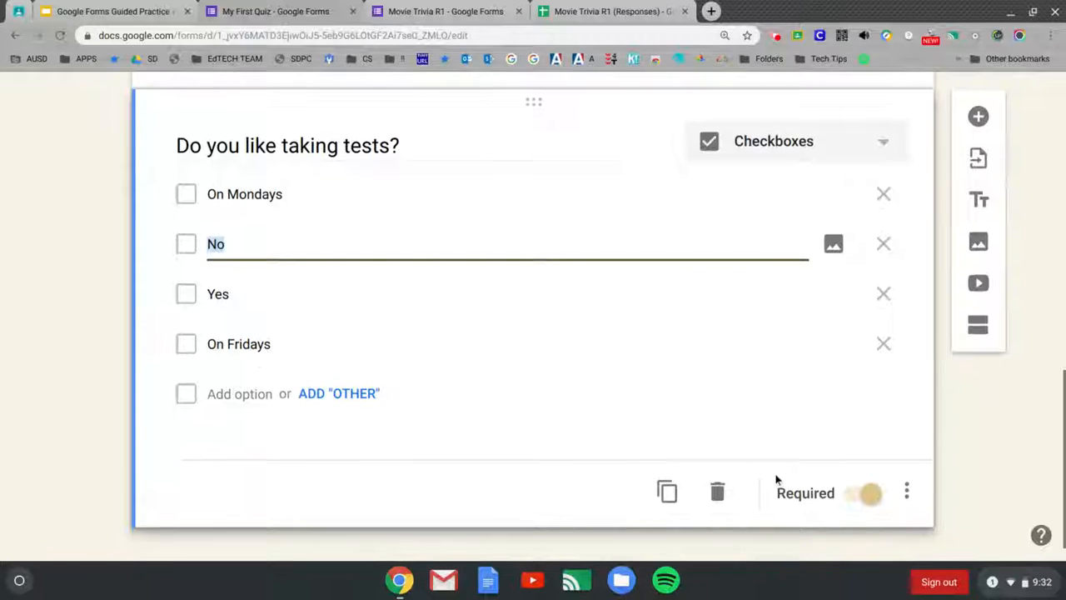
{"action": "left_click", "coordinate": [667, 492]}
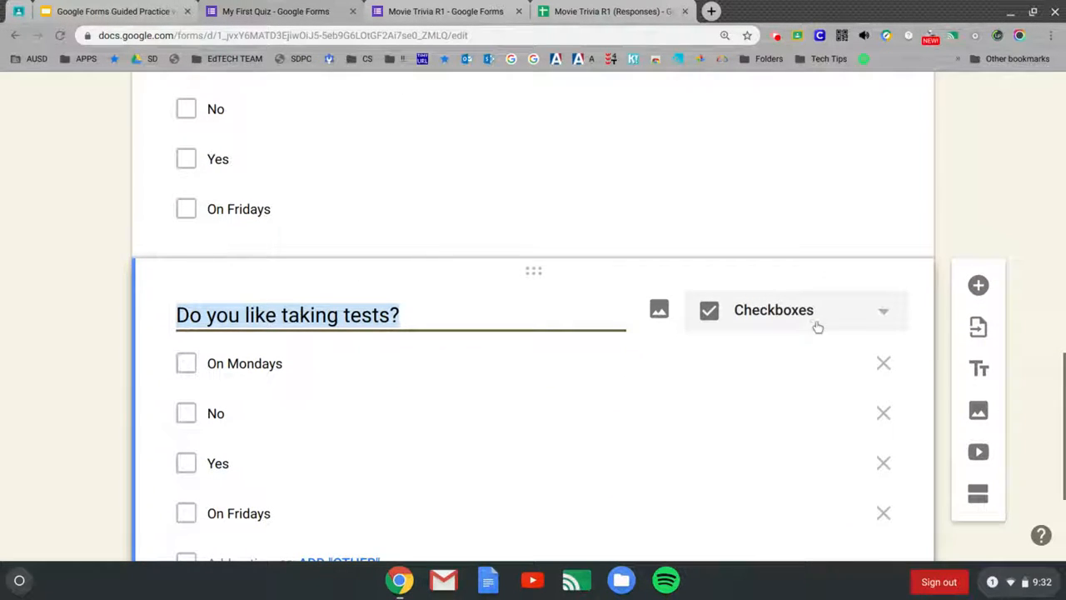
Step: Change the newest copy's question type from Checkboxes to Dropdown
{"action": "left_click", "coordinate": [884, 316]}
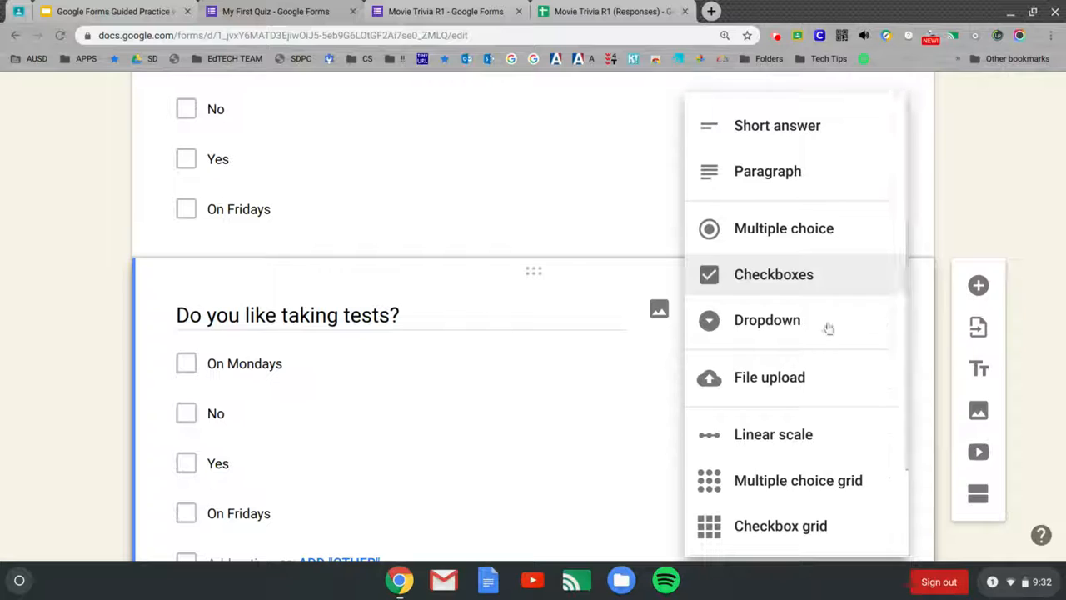
{"action": "left_click", "coordinate": [798, 325]}
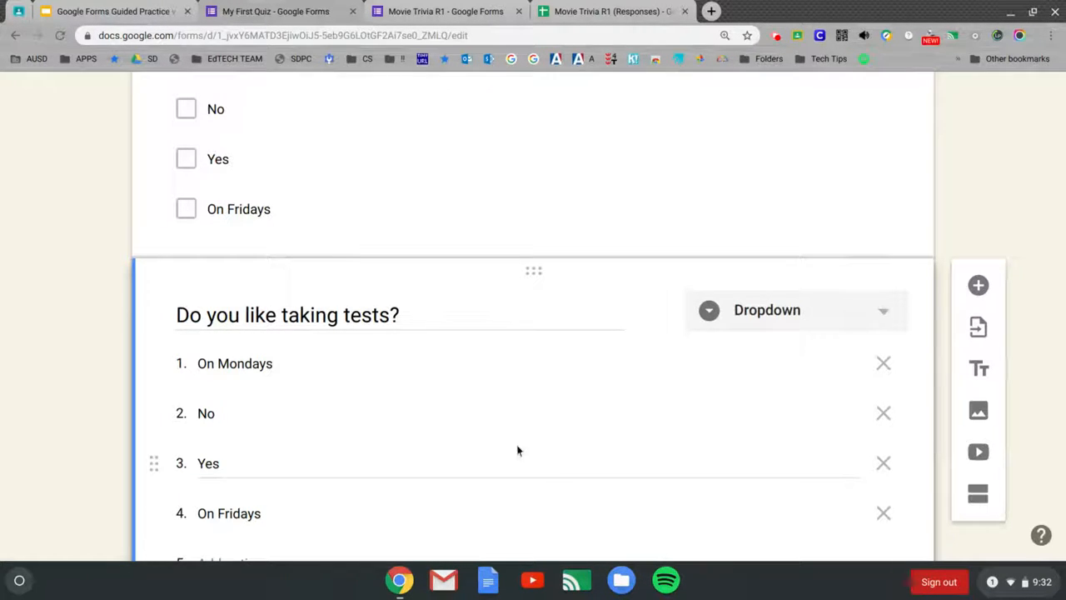
{"action": "scroll", "coordinate": [673, 395], "scroll_direction": "down", "scroll_amount": 2}
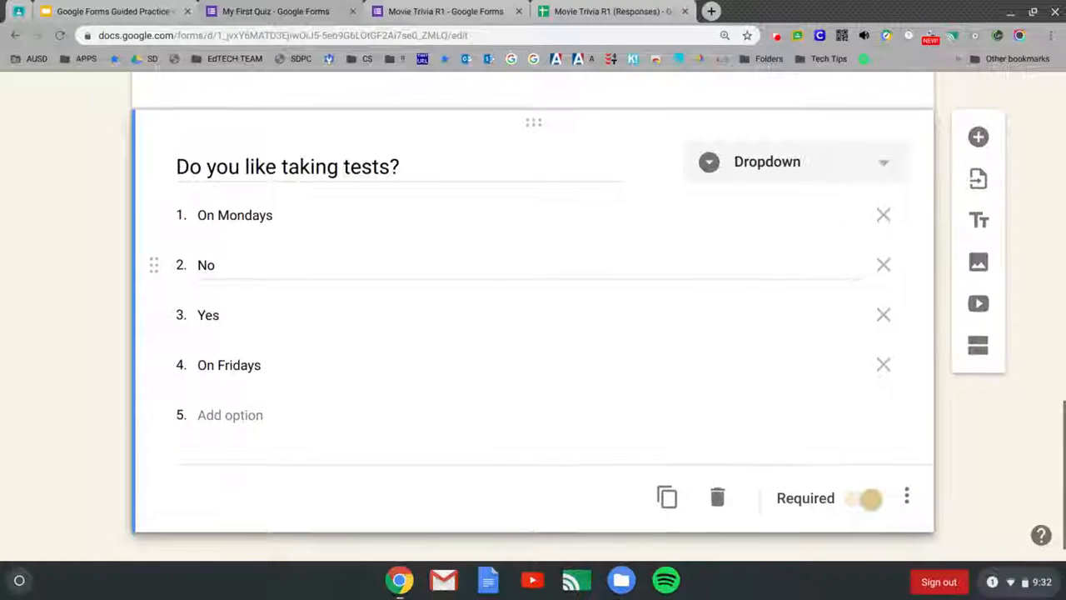
Step: Add a Paragraph question after the dropdown reading 'Is this easy? Please explain.'
{"action": "left_click", "coordinate": [973, 144]}
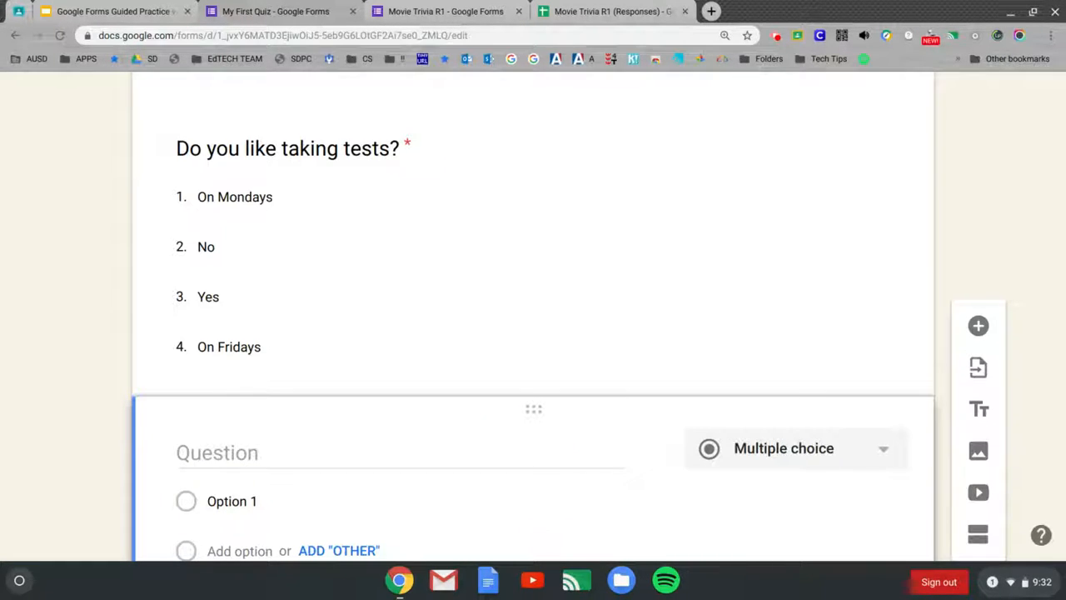
{"action": "left_click", "coordinate": [379, 442]}
{"action": "type", "text": "Is this ea"}
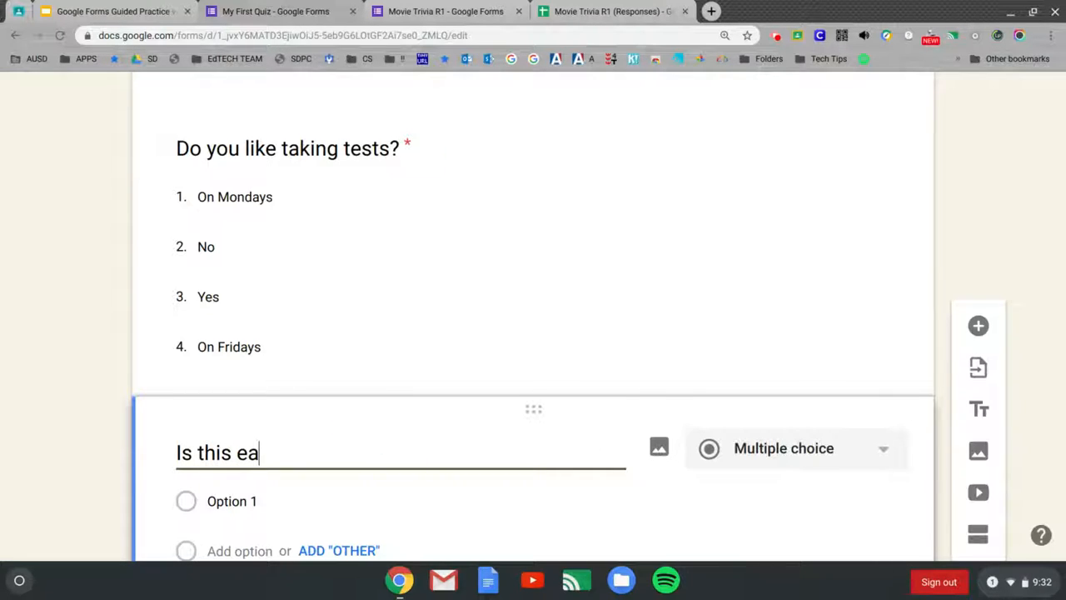
{"action": "type", "text": "sy? Please explain."}
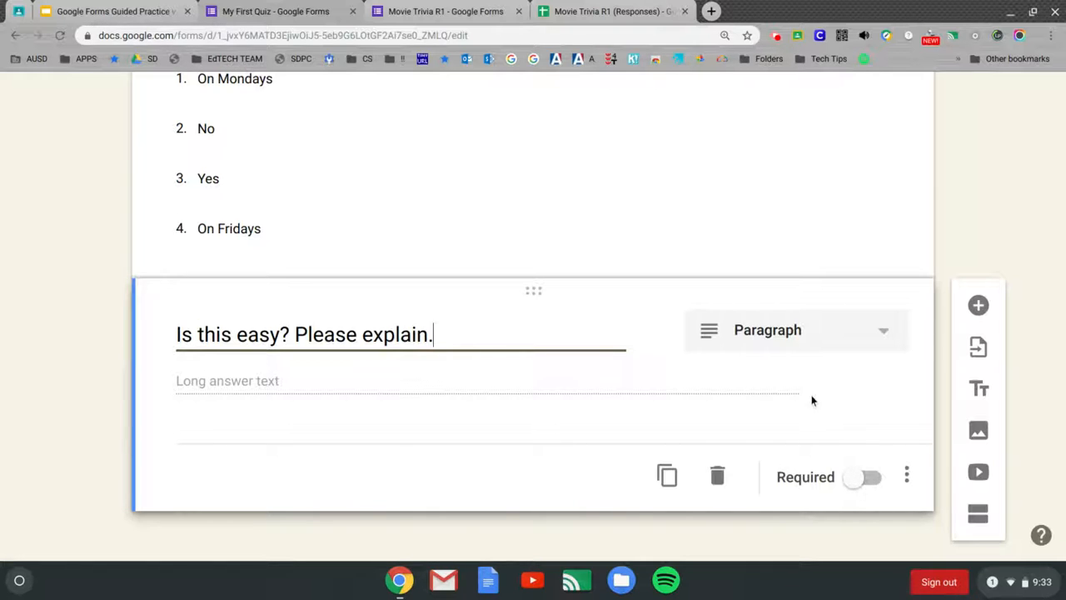
{"action": "scroll", "coordinate": [785, 218], "scroll_direction": "up", "scroll_amount": 1}
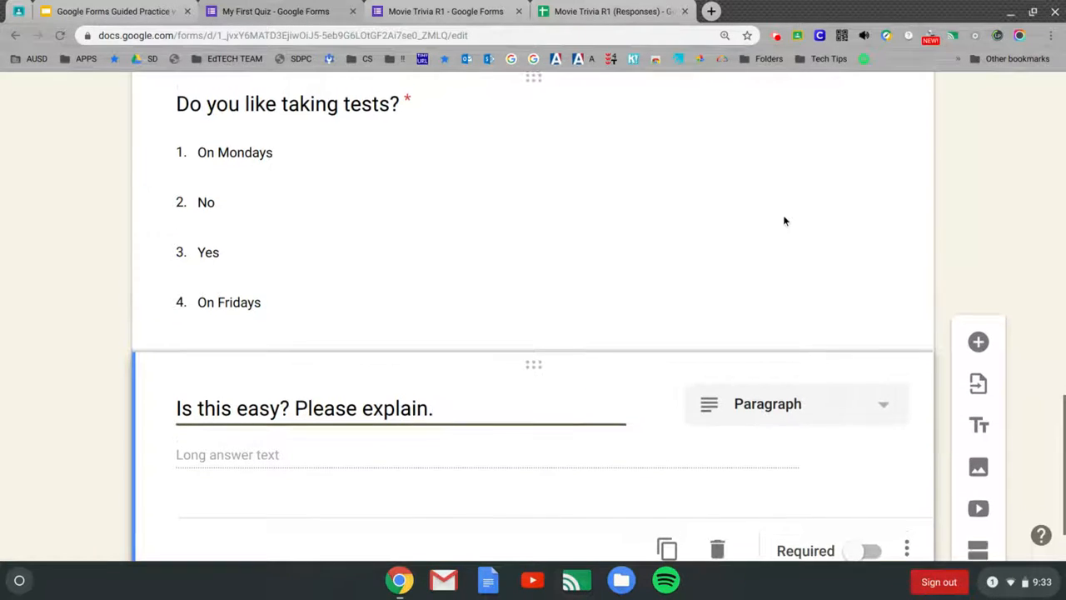
{"action": "scroll", "coordinate": [785, 218], "scroll_direction": "down", "scroll_amount": 1}
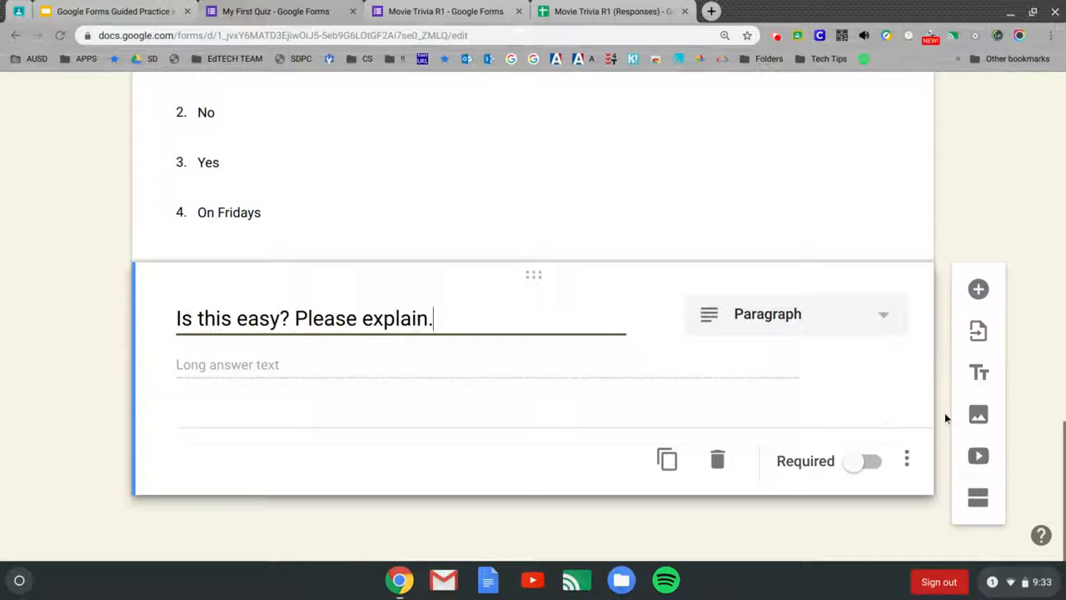
Step: Start an image item below the paragraph question and open the Drive image picker
{"action": "left_click", "coordinate": [979, 417]}
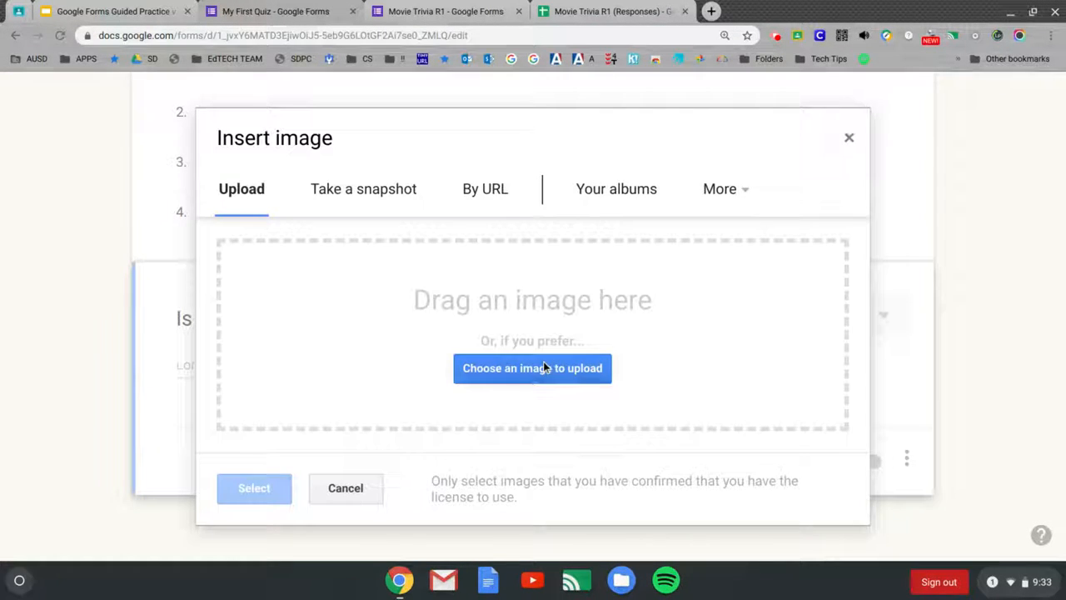
{"action": "left_click", "coordinate": [542, 368]}
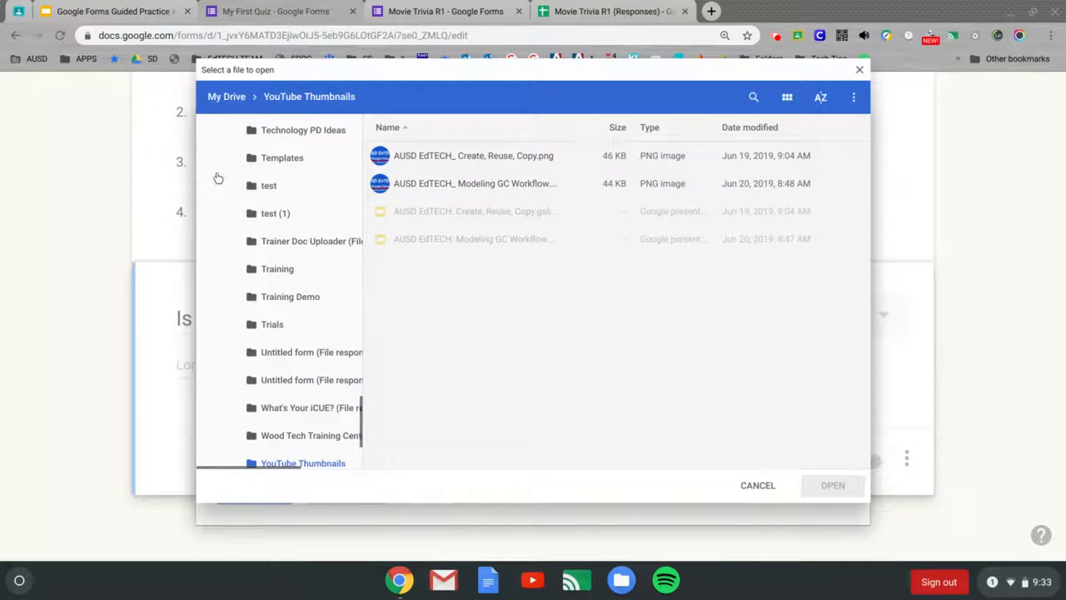
{"action": "scroll", "coordinate": [279, 211], "scroll_direction": "up", "scroll_amount": 10}
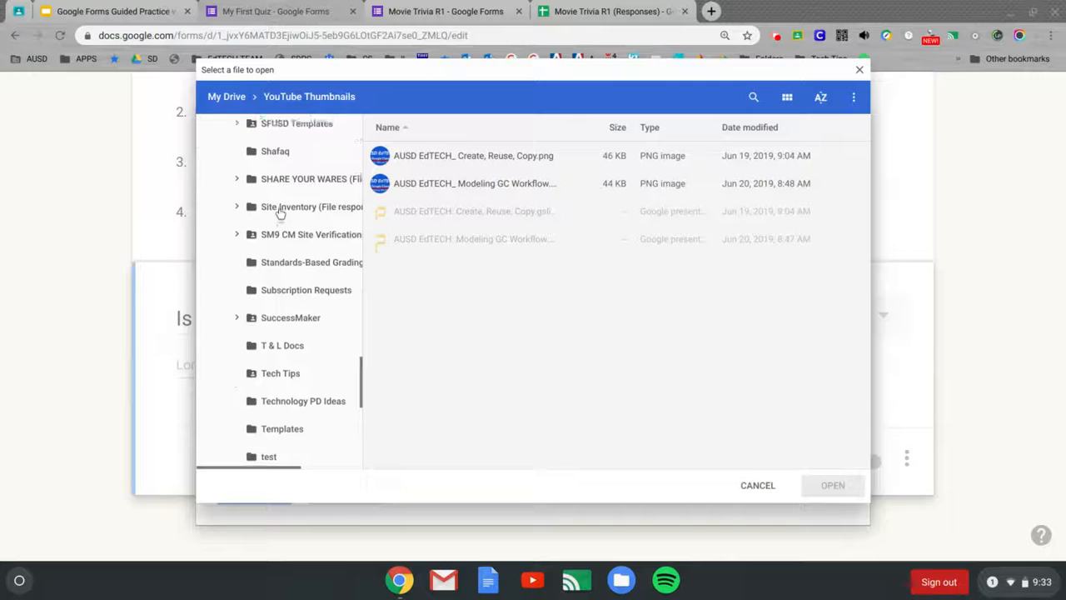
{"action": "scroll", "coordinate": [281, 212], "scroll_direction": "up", "scroll_amount": 10}
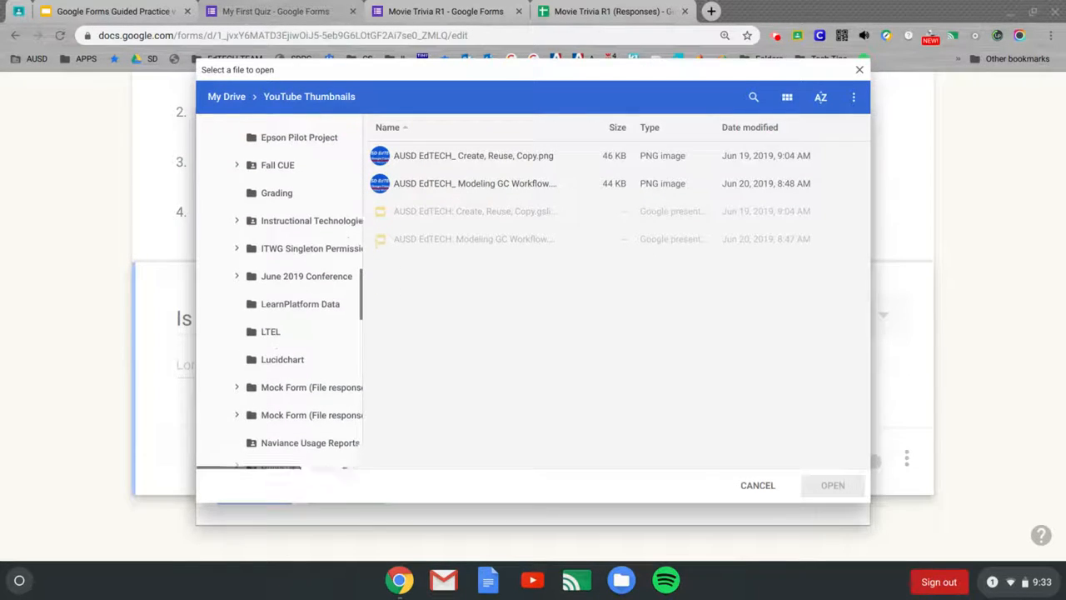
{"action": "scroll", "coordinate": [280, 291], "scroll_direction": "up", "scroll_amount": 10}
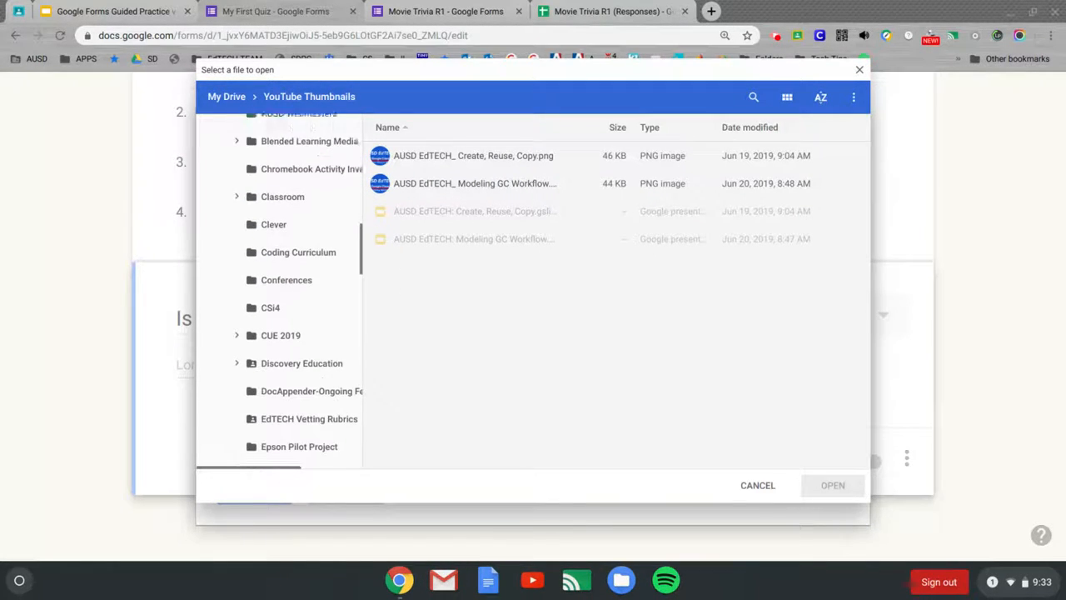
{"action": "scroll", "coordinate": [280, 291], "scroll_direction": "up", "scroll_amount": 10}
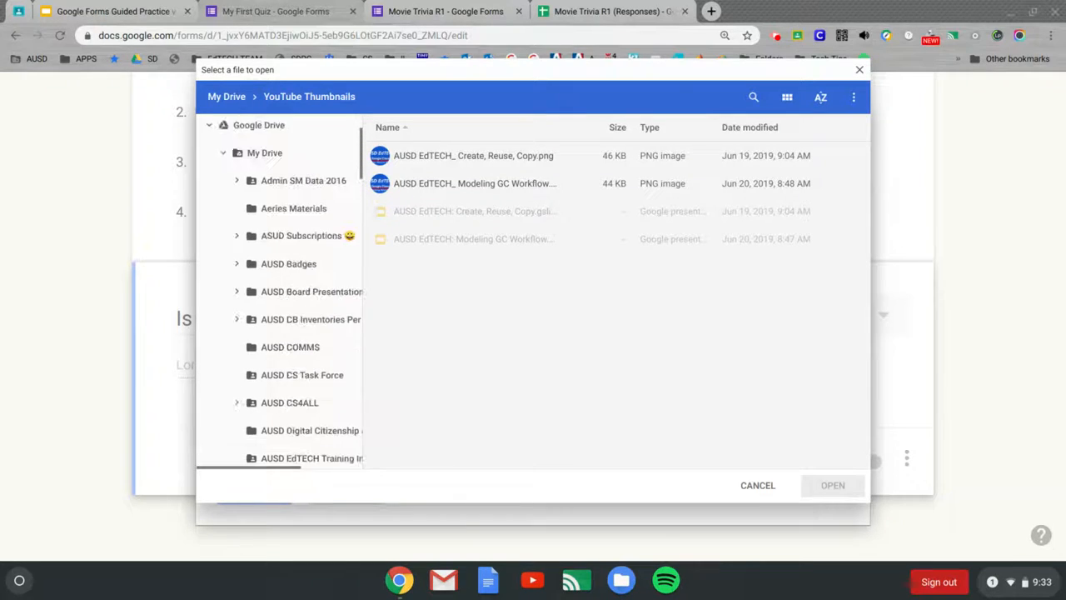
{"action": "scroll", "coordinate": [280, 291], "scroll_direction": "down", "scroll_amount": 5}
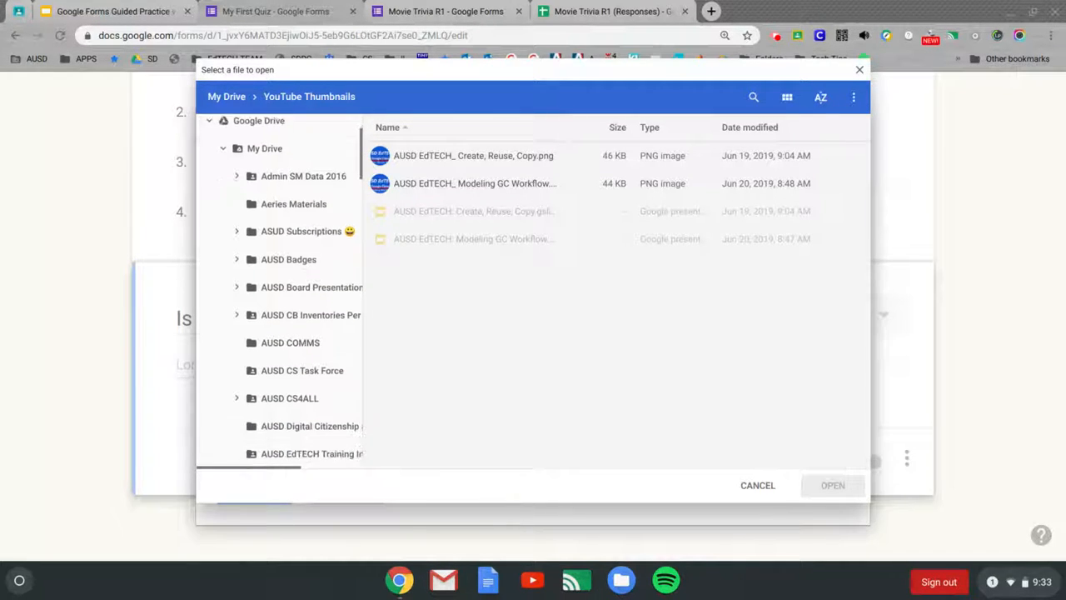
{"action": "scroll", "coordinate": [280, 292], "scroll_direction": "down", "scroll_amount": 3}
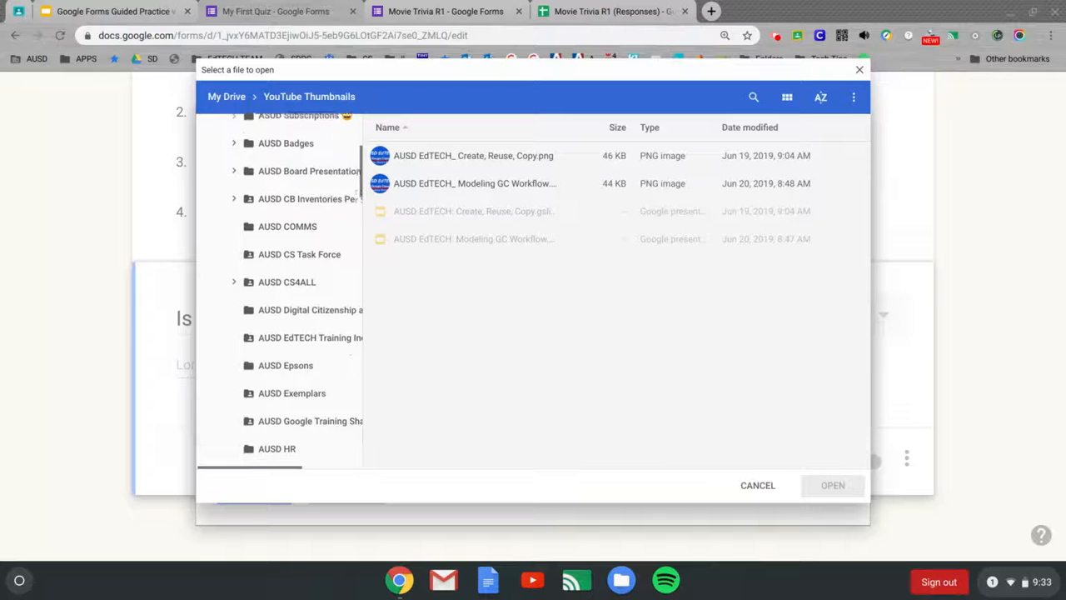
{"action": "scroll", "coordinate": [280, 292], "scroll_direction": "down", "scroll_amount": 1}
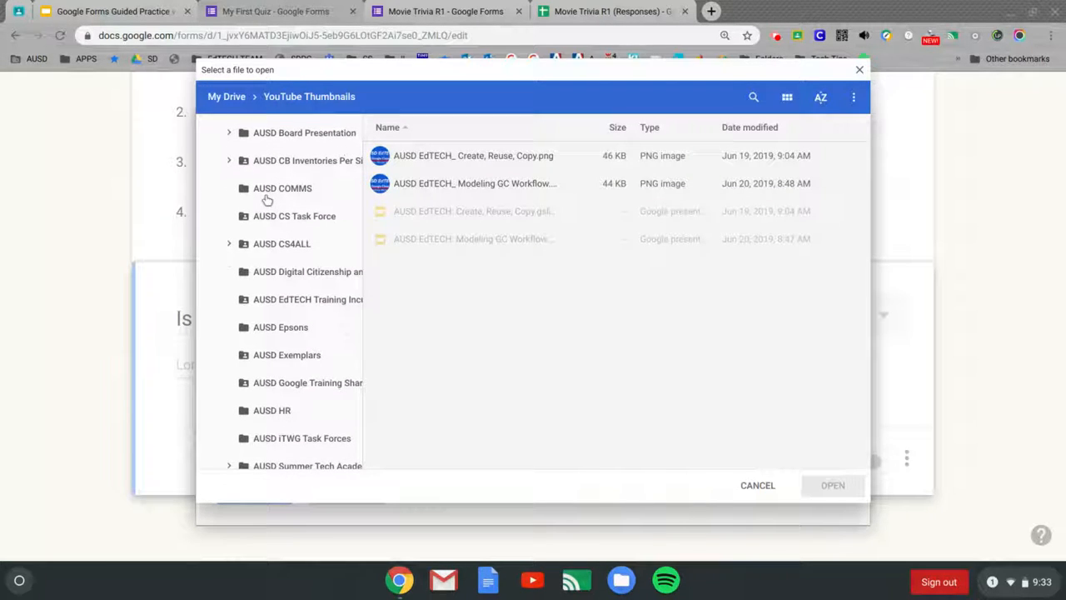
{"action": "scroll", "coordinate": [267, 200], "scroll_direction": "down", "scroll_amount": 1}
{"action": "scroll", "coordinate": [280, 292], "scroll_direction": "up", "scroll_amount": 4}
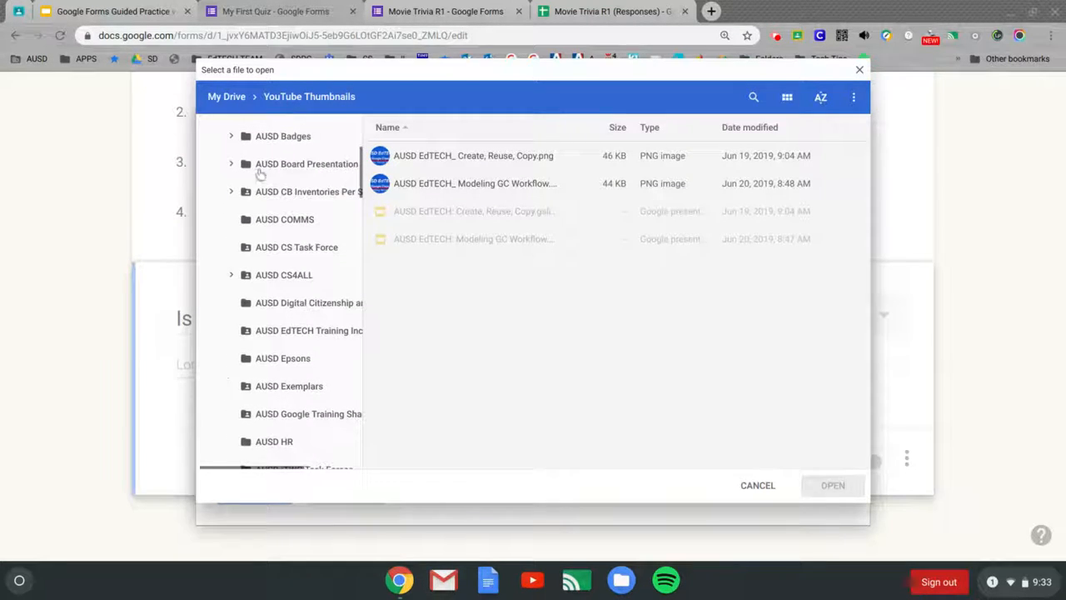
Step: Browse to AUSD Badges > Badge Metadata > AUSD Badges and insert Google Basics Badge.png
{"action": "left_click", "coordinate": [234, 138]}
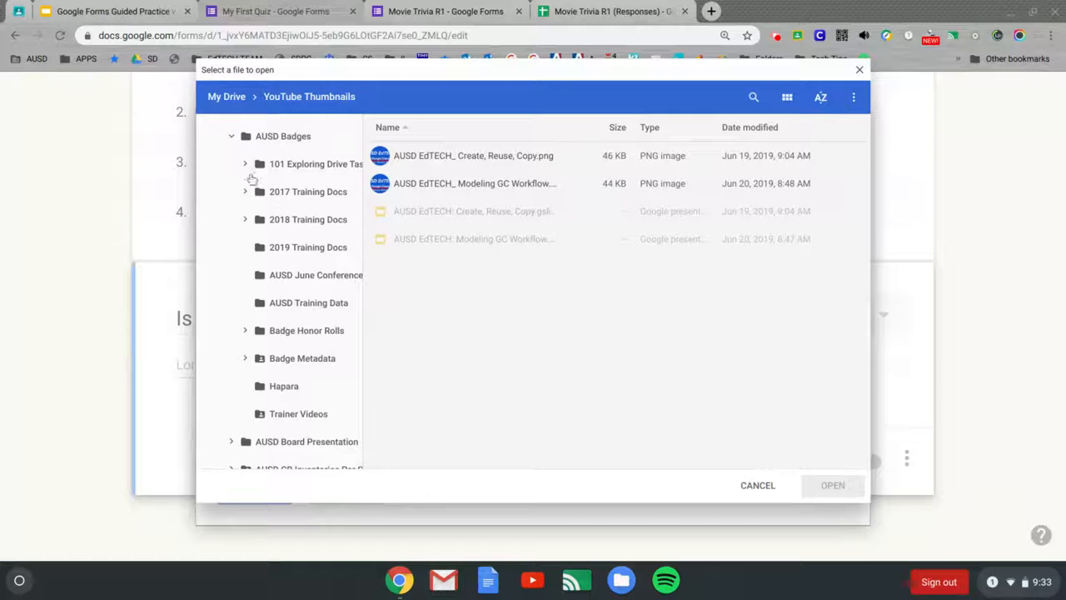
{"action": "left_click", "coordinate": [246, 332]}
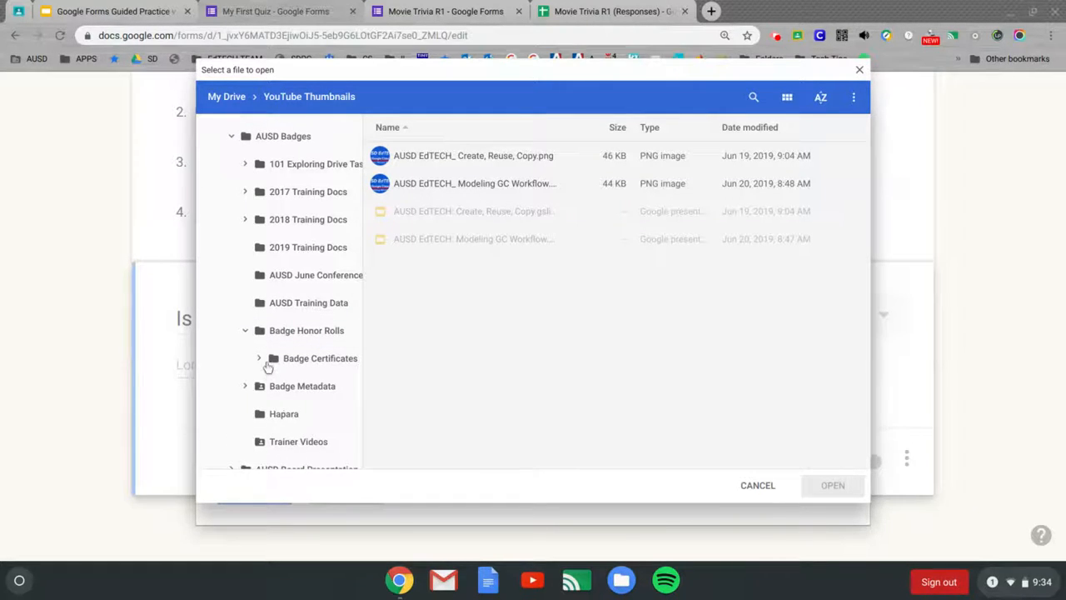
{"action": "left_click", "coordinate": [263, 360]}
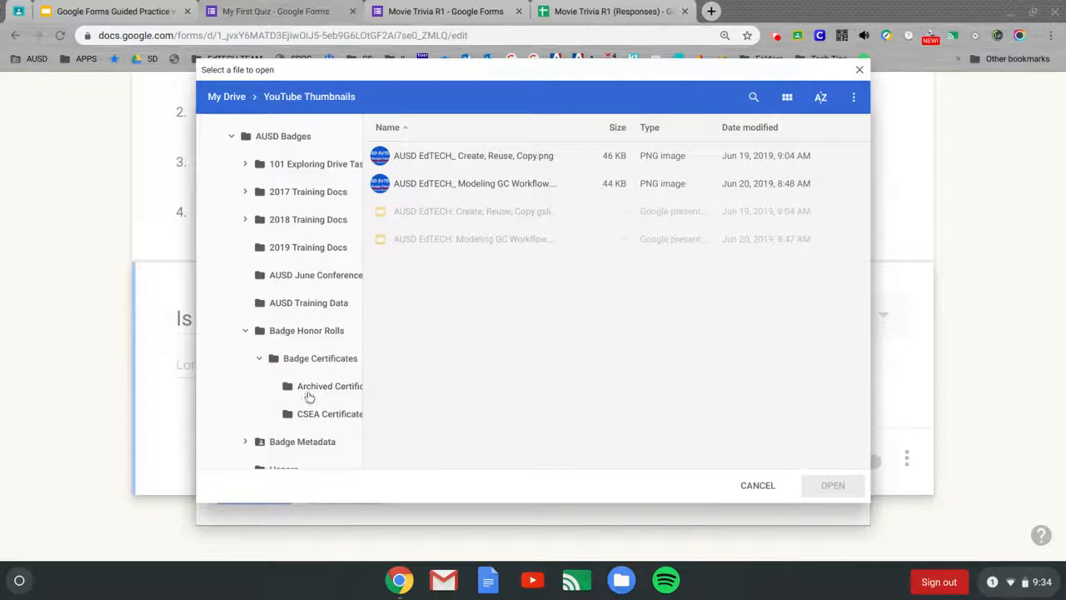
{"action": "scroll", "coordinate": [267, 350], "scroll_direction": "down", "scroll_amount": 2}
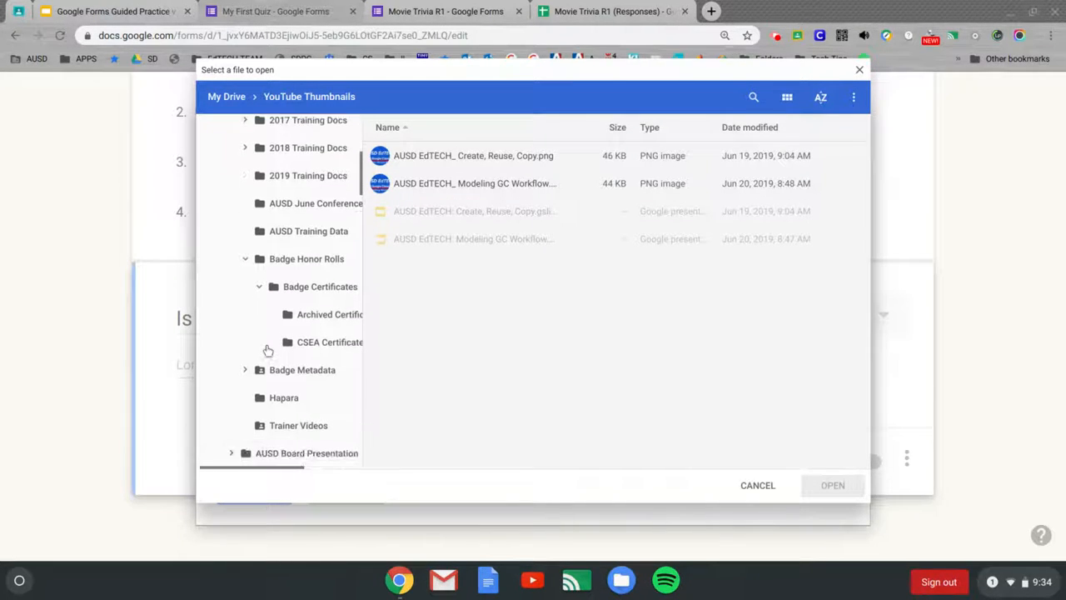
{"action": "left_click", "coordinate": [245, 360]}
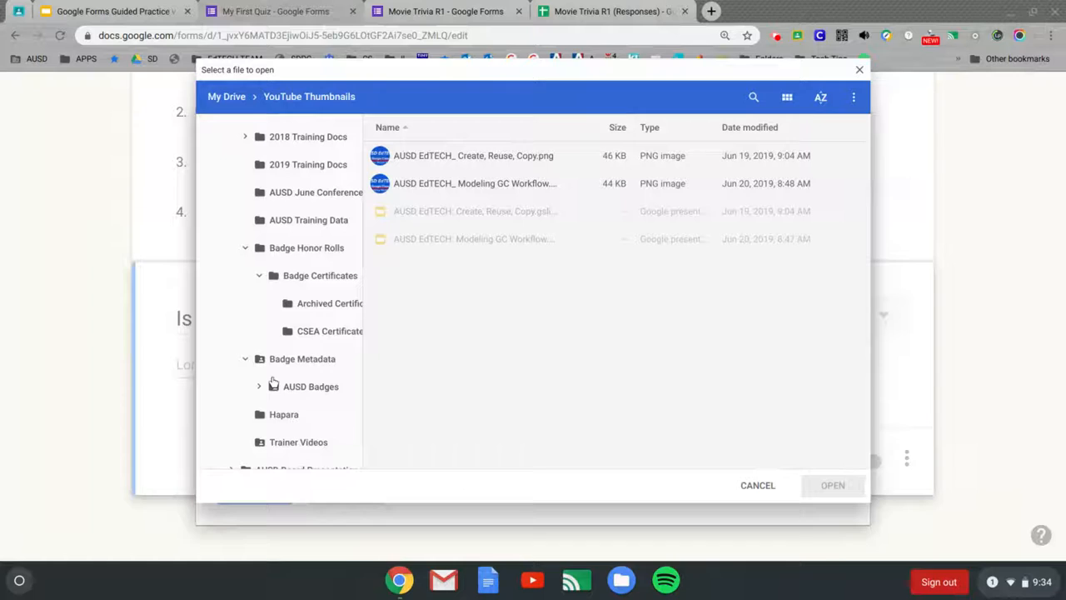
{"action": "left_click", "coordinate": [278, 387]}
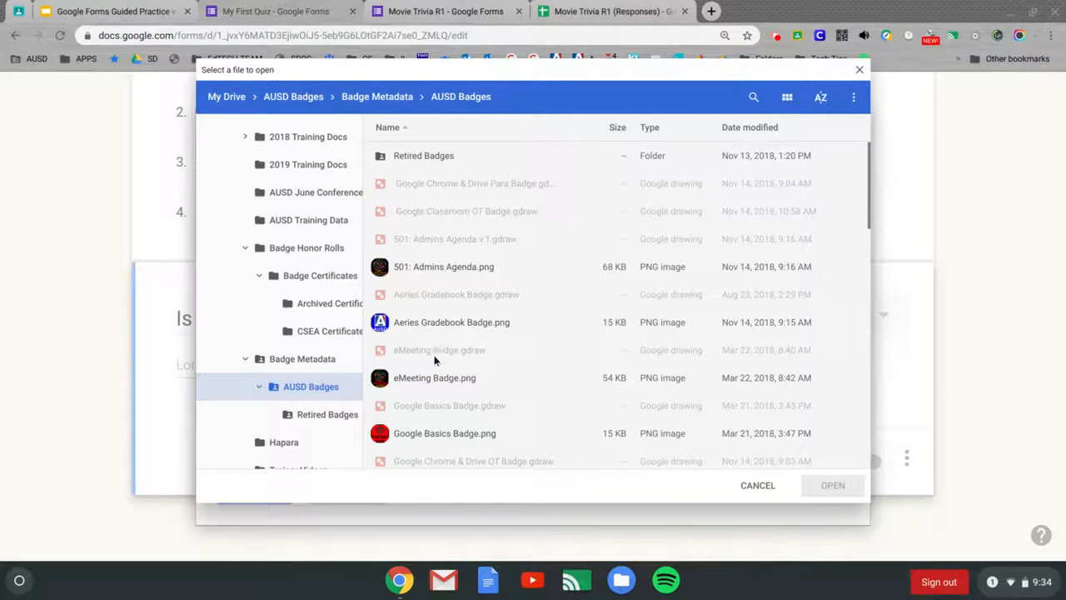
{"action": "double_click", "coordinate": [419, 431]}
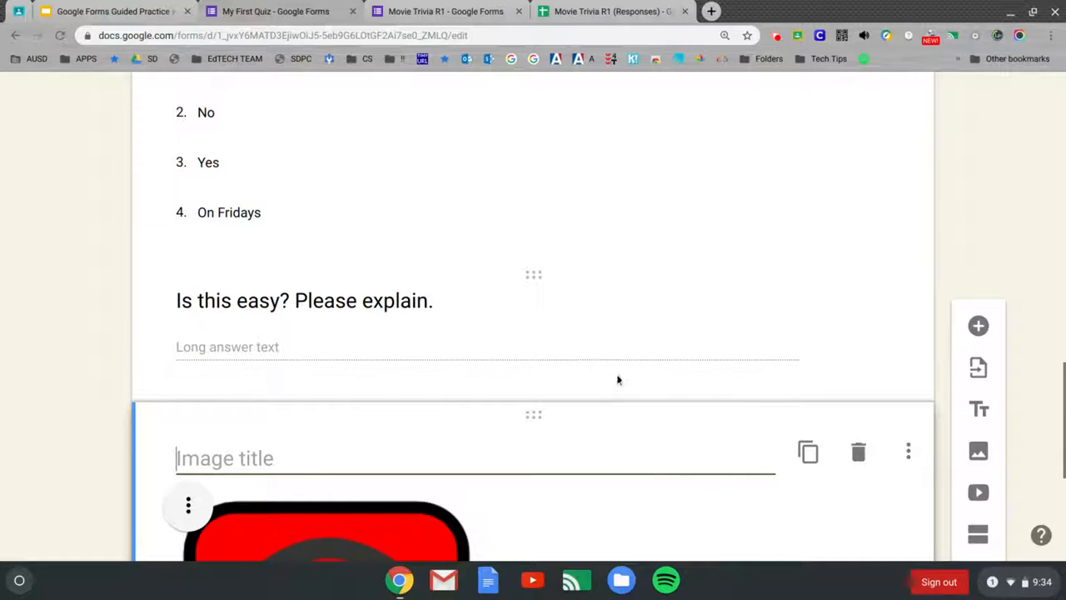
Step: Center-align the badge image and give it the title 'Google Basics Badge'
{"action": "scroll", "coordinate": [617, 380], "scroll_direction": "down", "scroll_amount": 3}
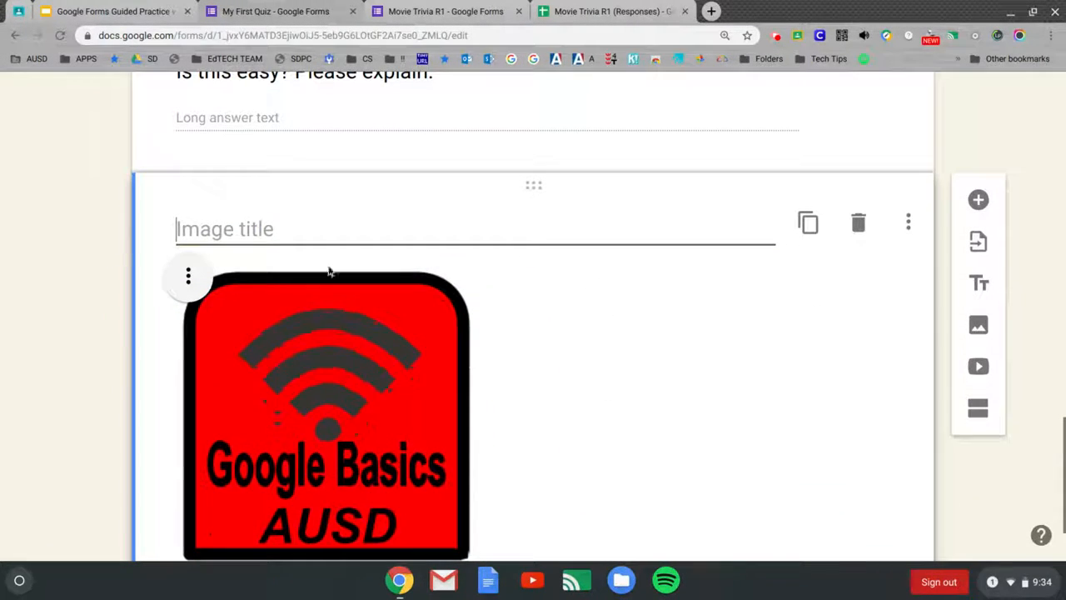
{"action": "left_click", "coordinate": [188, 275]}
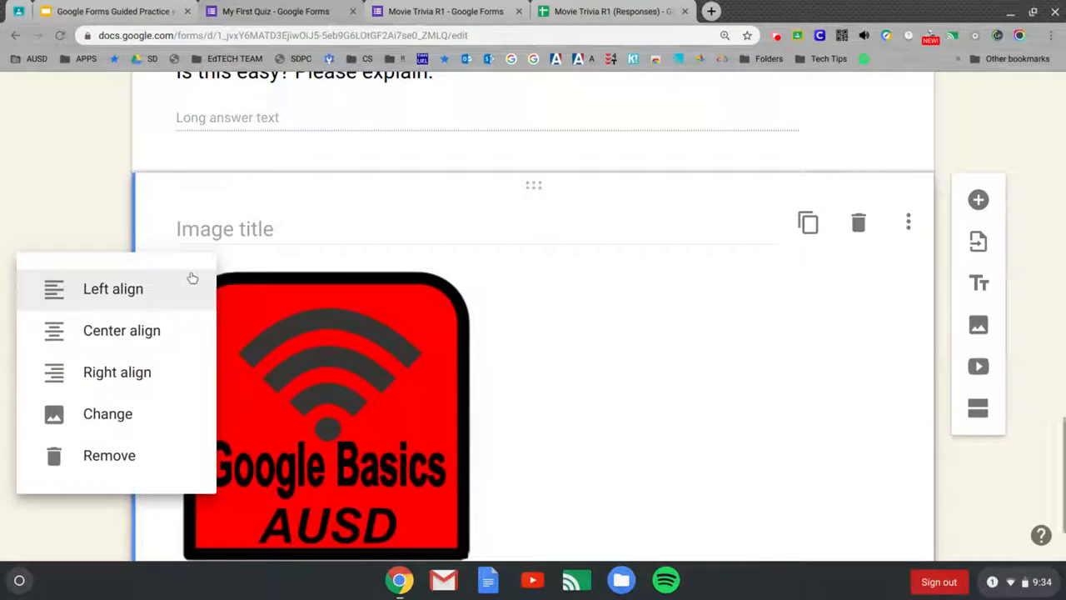
{"action": "left_click", "coordinate": [139, 334]}
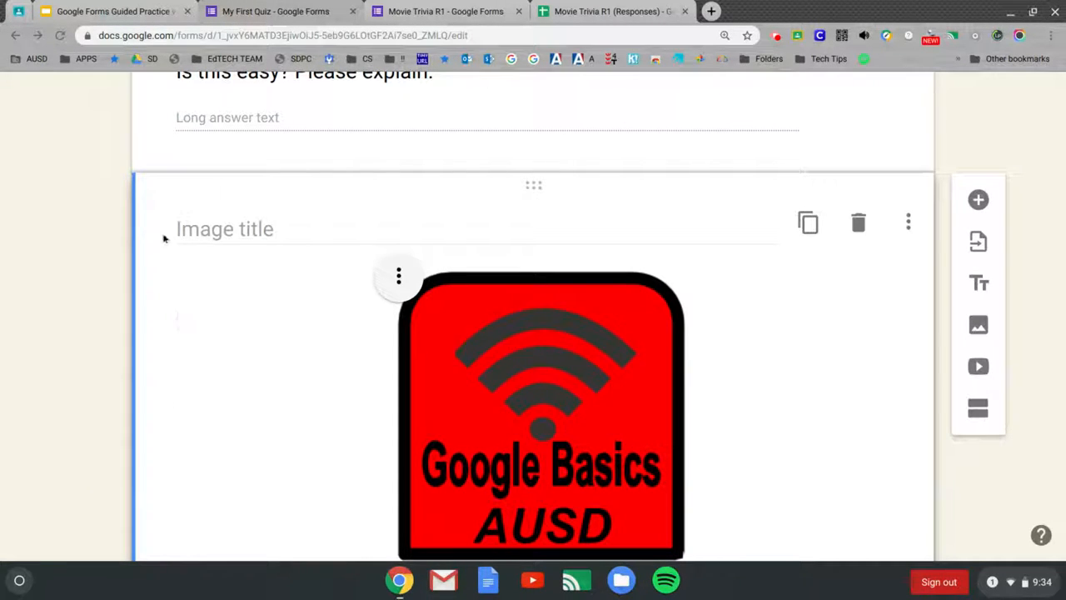
{"action": "left_click", "coordinate": [267, 229]}
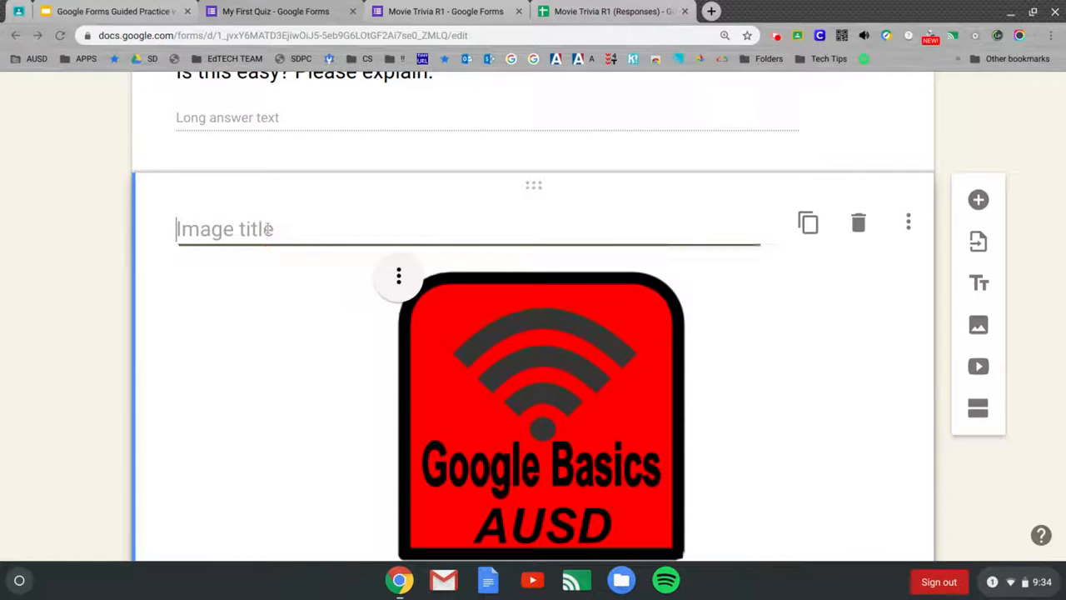
{"action": "type", "text": "Googl"}
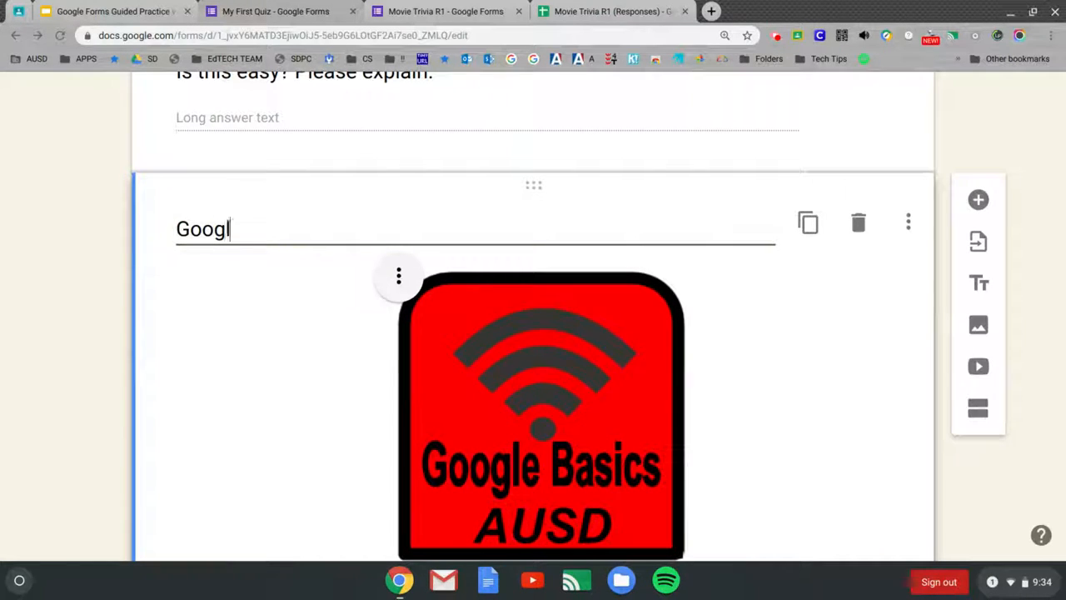
{"action": "type", "text": "e Basics Badge"}
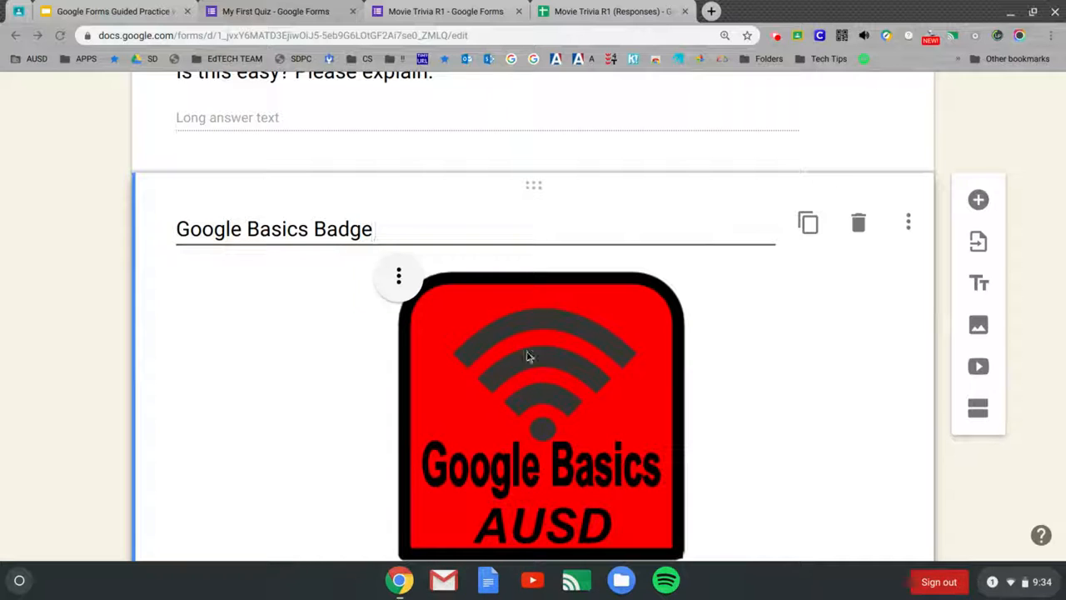
{"action": "scroll", "coordinate": [716, 405], "scroll_direction": "down", "scroll_amount": 3}
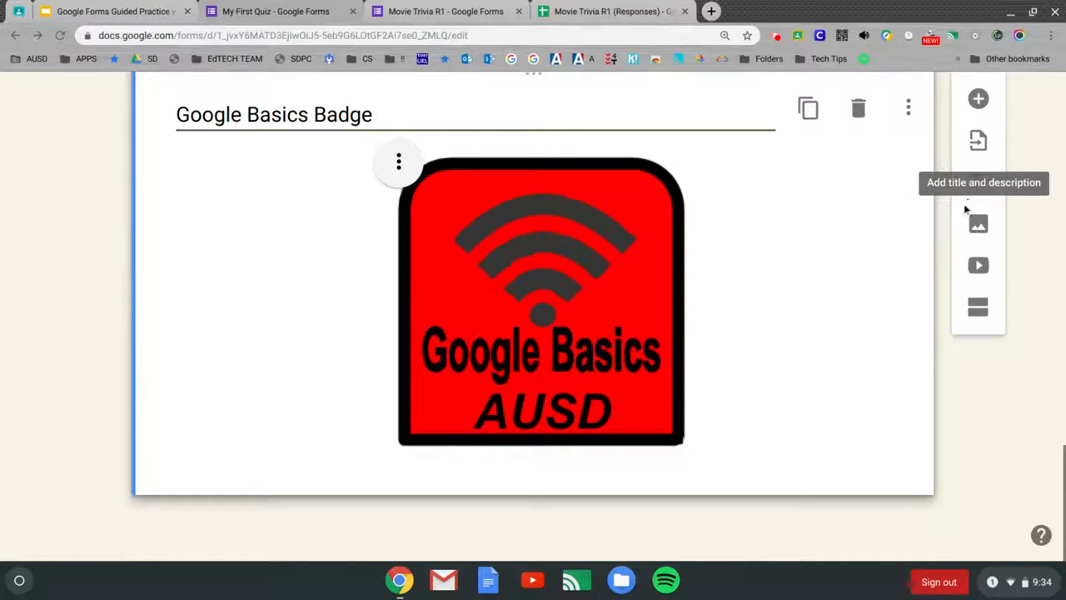
Step: Insert a new Multiple choice question with Option 1 after the Google Basics Badge image
{"action": "left_click", "coordinate": [977, 102]}
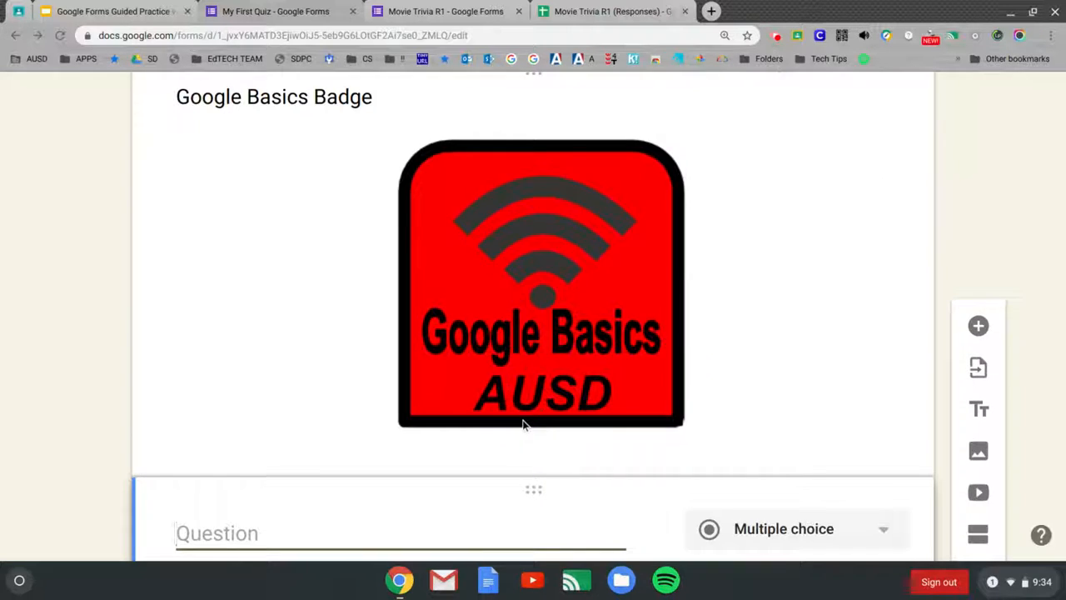
{"action": "scroll", "coordinate": [524, 425], "scroll_direction": "down", "scroll_amount": 1}
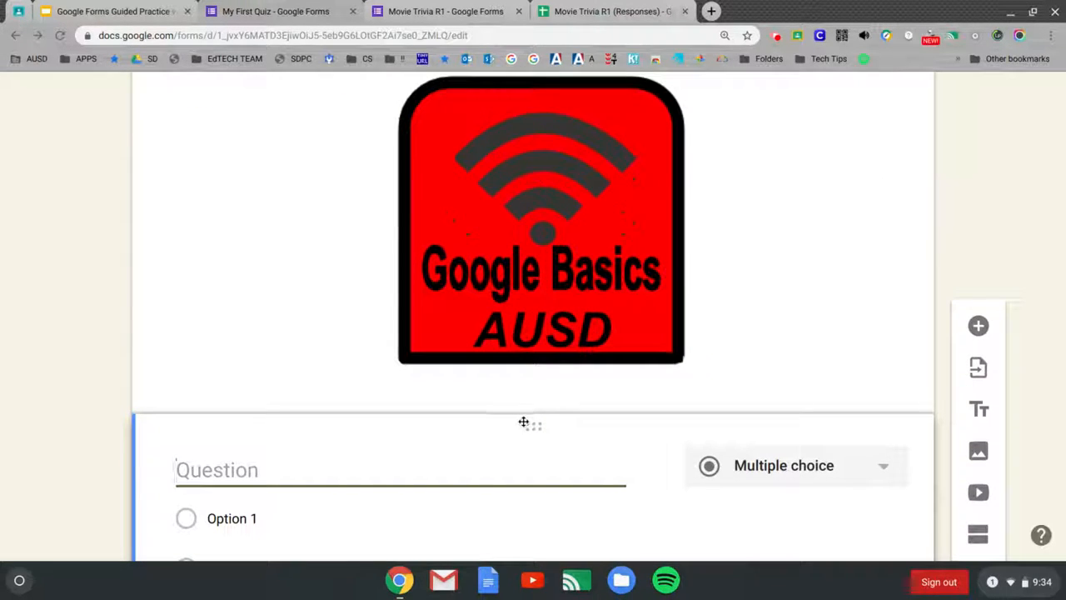
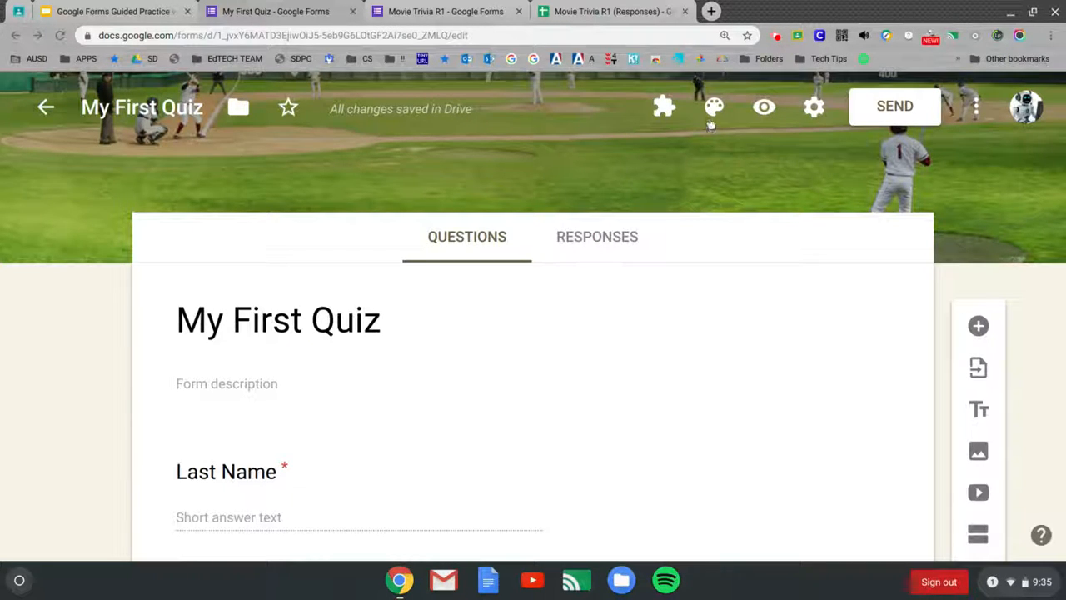
Step: Preview the form as a respondent and enter a sample last name and first name
{"action": "left_click", "coordinate": [764, 108]}
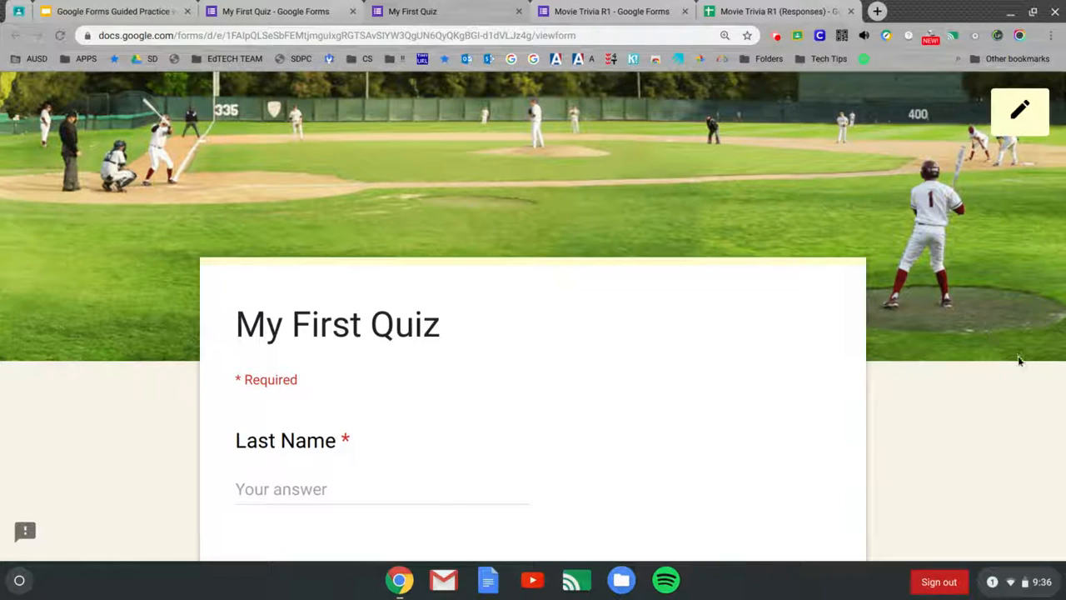
{"action": "scroll", "coordinate": [1018, 358], "scroll_direction": "down", "scroll_amount": 2}
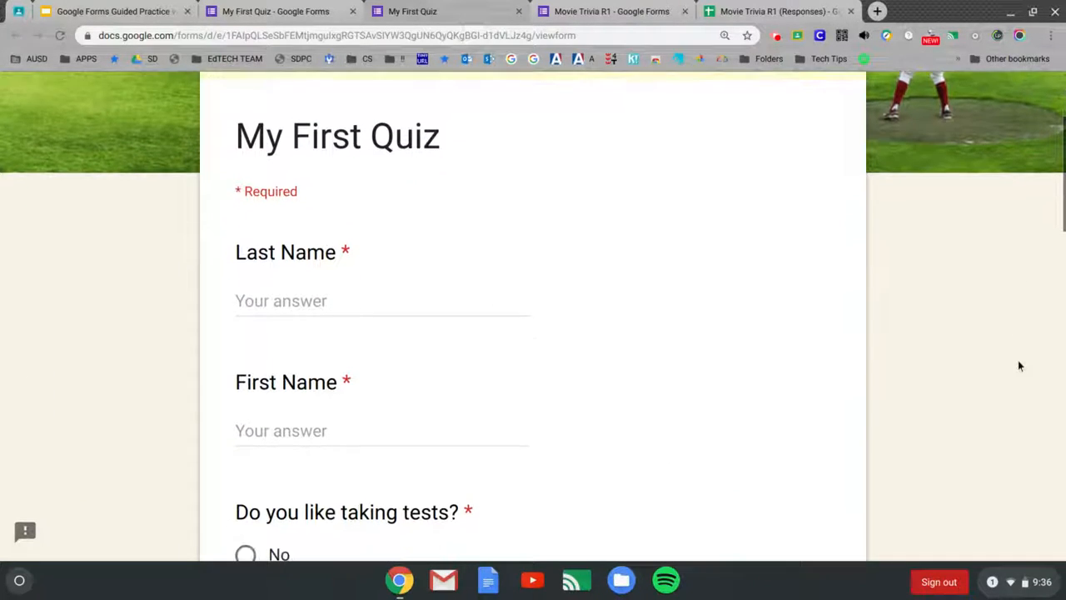
{"action": "scroll", "coordinate": [1019, 365], "scroll_direction": "down", "scroll_amount": 1}
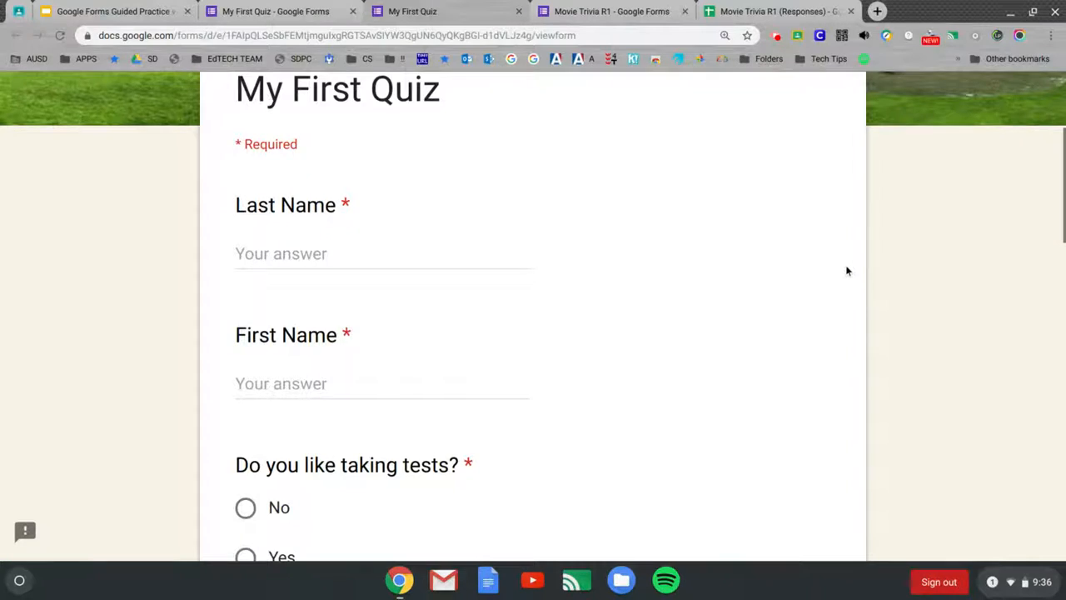
{"action": "scroll", "coordinate": [847, 271], "scroll_direction": "down", "scroll_amount": 1}
{"action": "scroll", "coordinate": [847, 271], "scroll_direction": "down", "scroll_amount": 1}
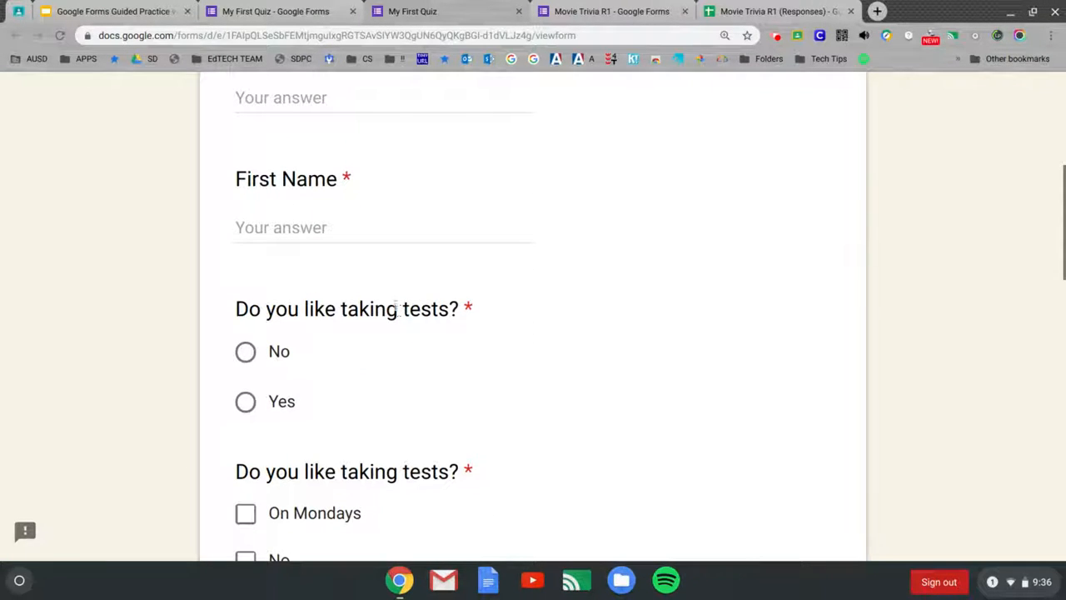
{"action": "left_click", "coordinate": [414, 100]}
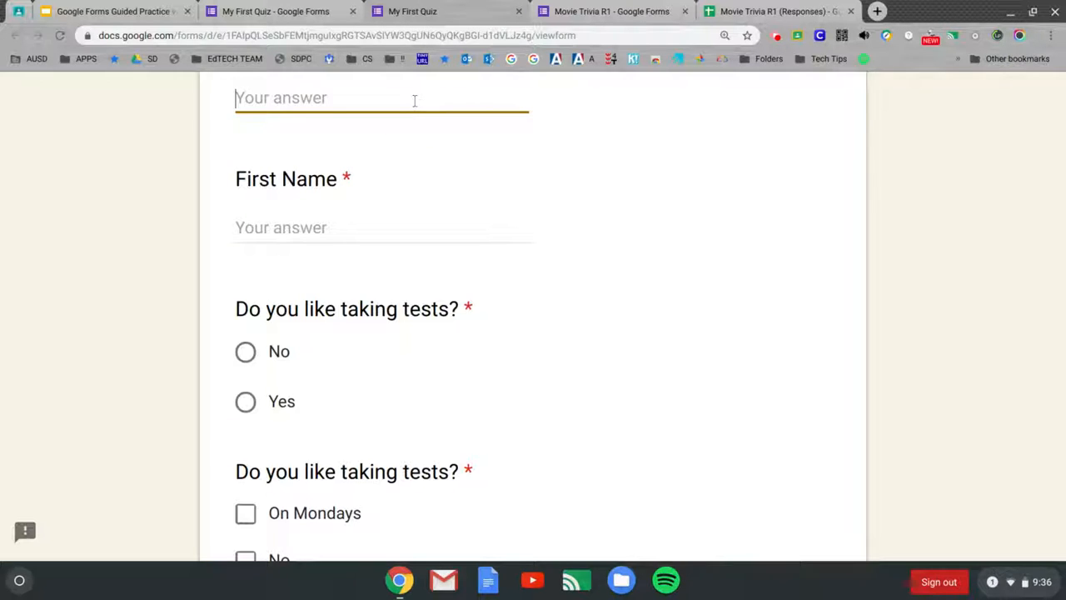
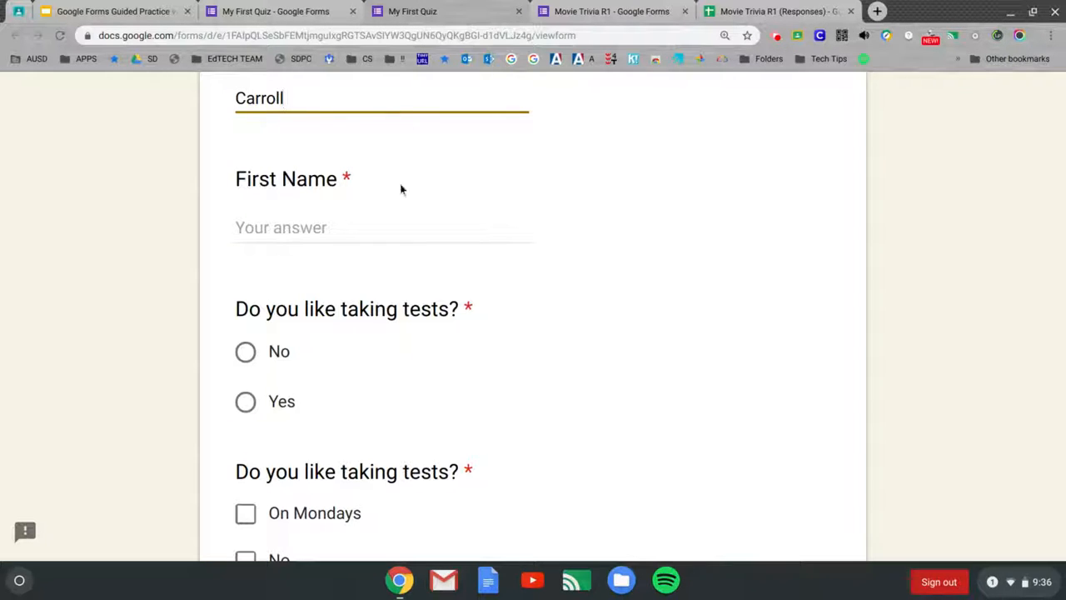
{"action": "left_click", "coordinate": [363, 219]}
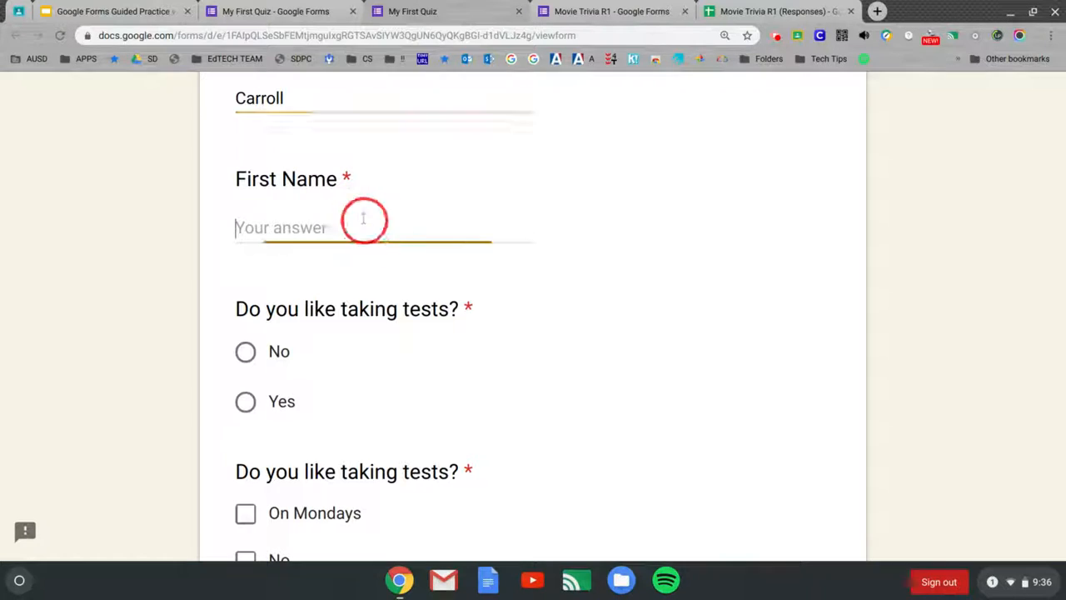
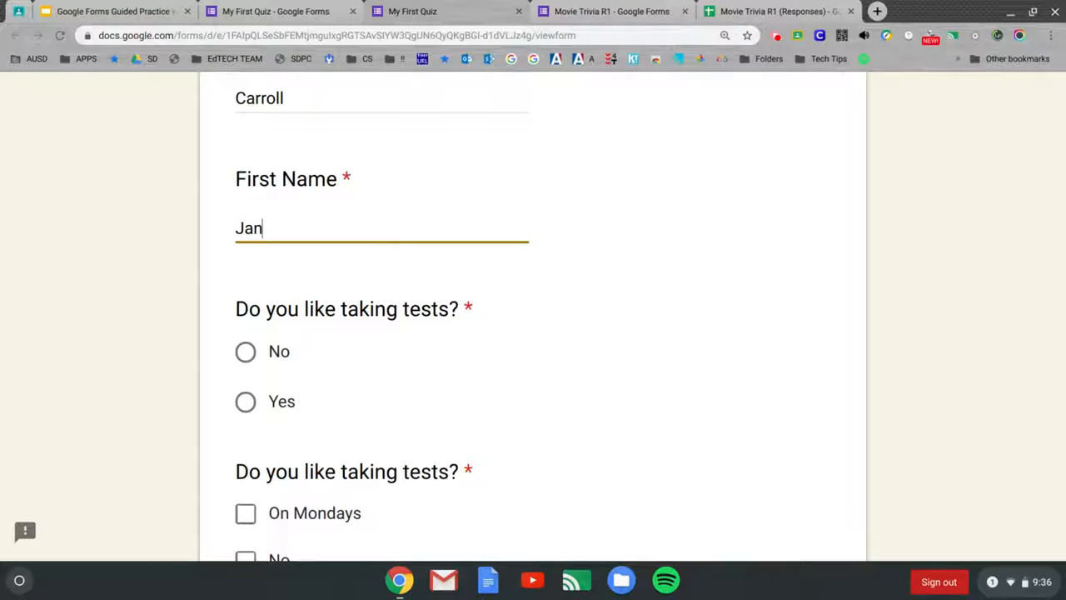
Step: Answer No to the first question, tick On Fridays and Yes, and pick On Fridays in the dropdown
{"action": "left_click", "coordinate": [246, 354]}
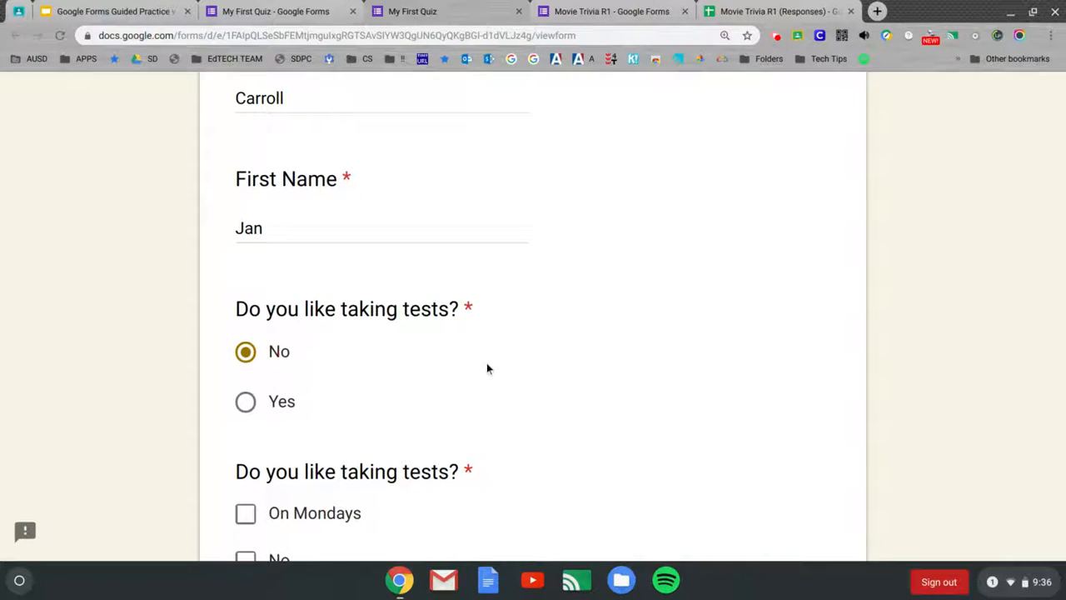
{"action": "scroll", "coordinate": [489, 368], "scroll_direction": "down", "scroll_amount": 2}
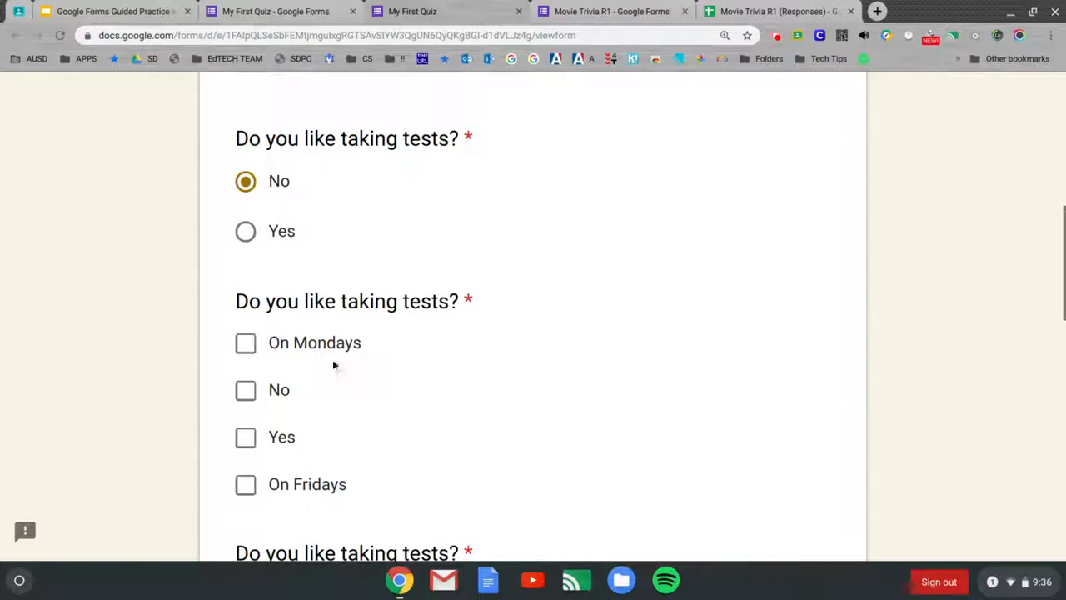
{"action": "left_click", "coordinate": [248, 488]}
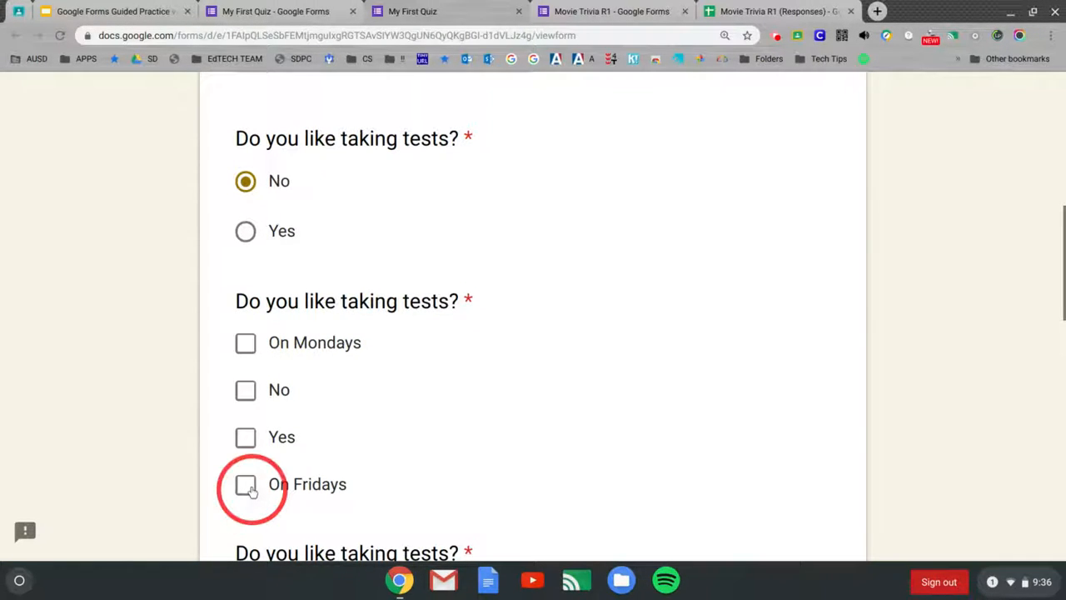
{"action": "left_click", "coordinate": [247, 440]}
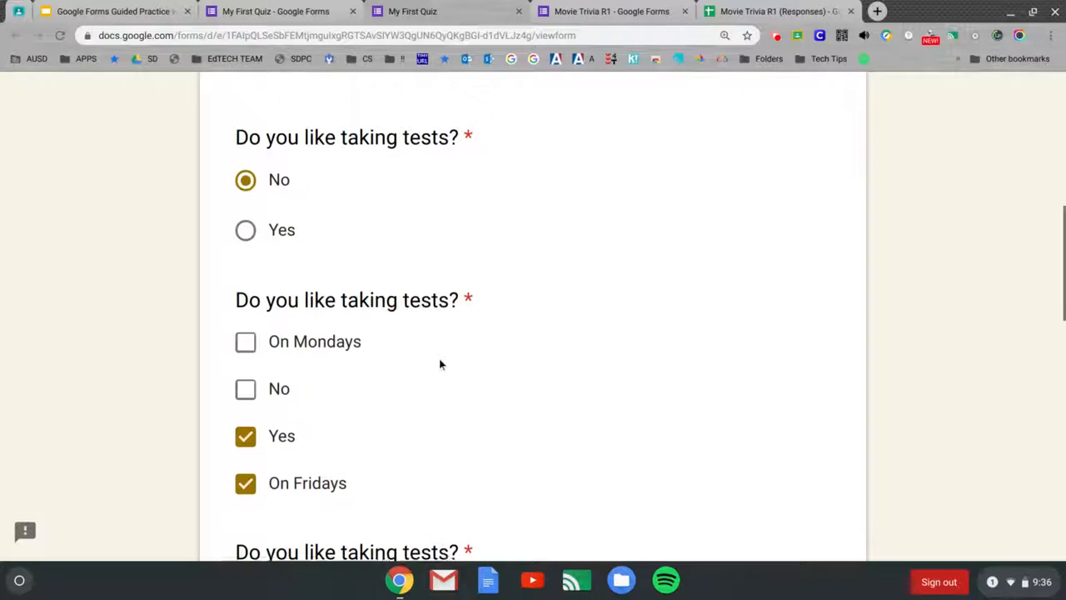
{"action": "scroll", "coordinate": [439, 358], "scroll_direction": "down", "scroll_amount": 2}
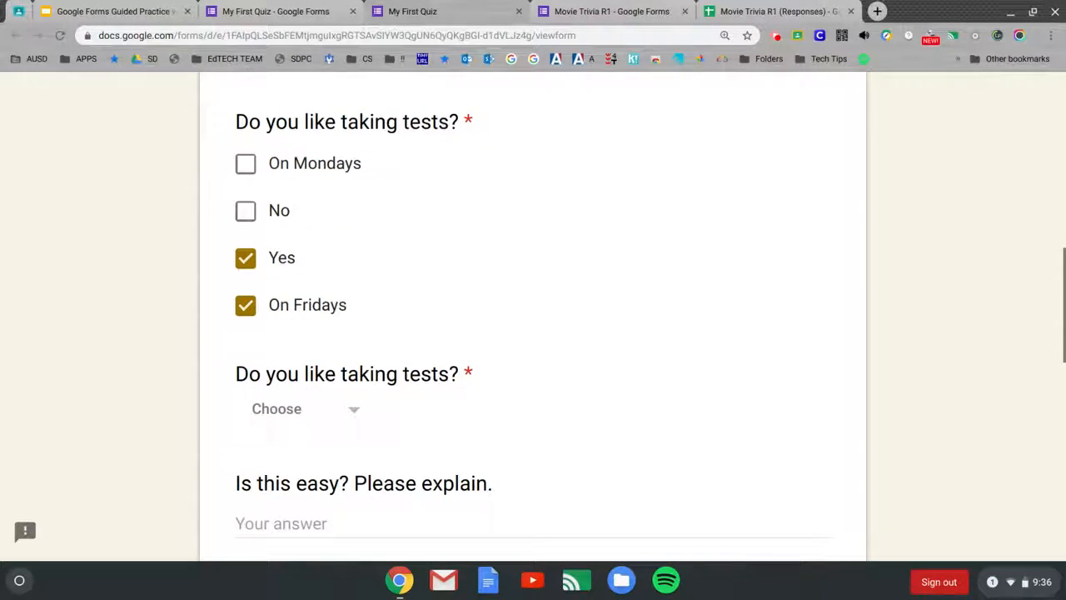
{"action": "left_click", "coordinate": [358, 390]}
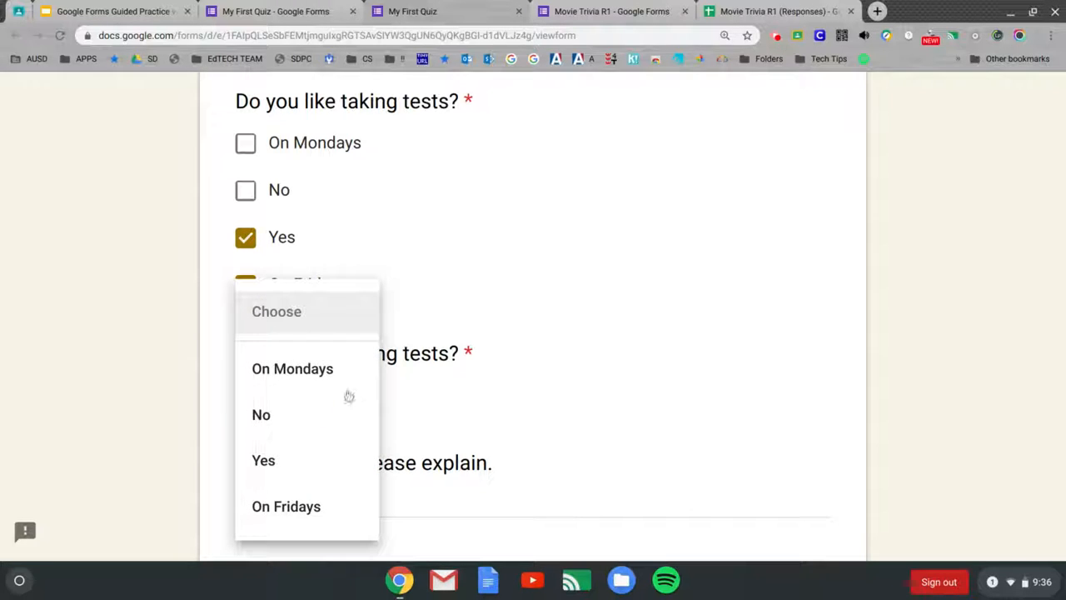
{"action": "left_click", "coordinate": [310, 508]}
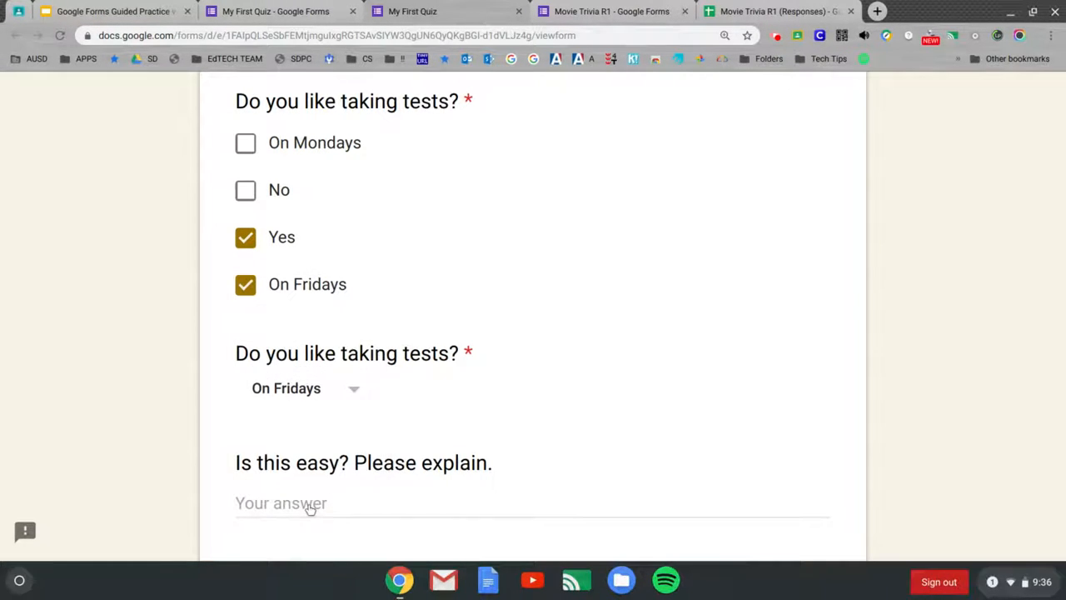
{"action": "scroll", "coordinate": [400, 412], "scroll_direction": "down", "scroll_amount": 1}
Step: Explain 'Mostly because it doesn't take much time to complete' and answer Yes to earning a badge
{"action": "left_click", "coordinate": [399, 413]}
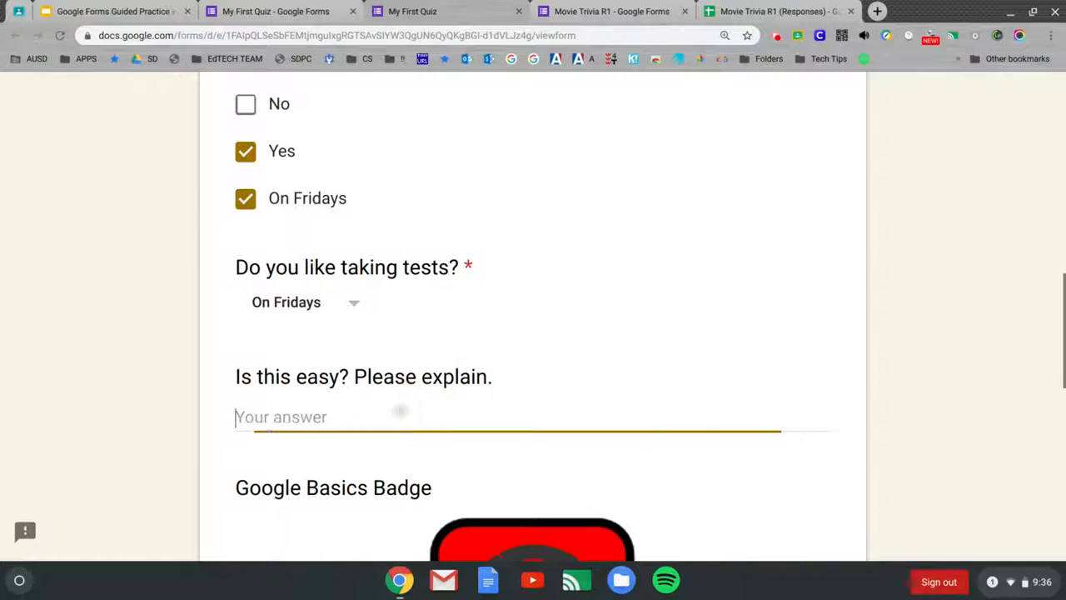
{"action": "type", "text": "Most"}
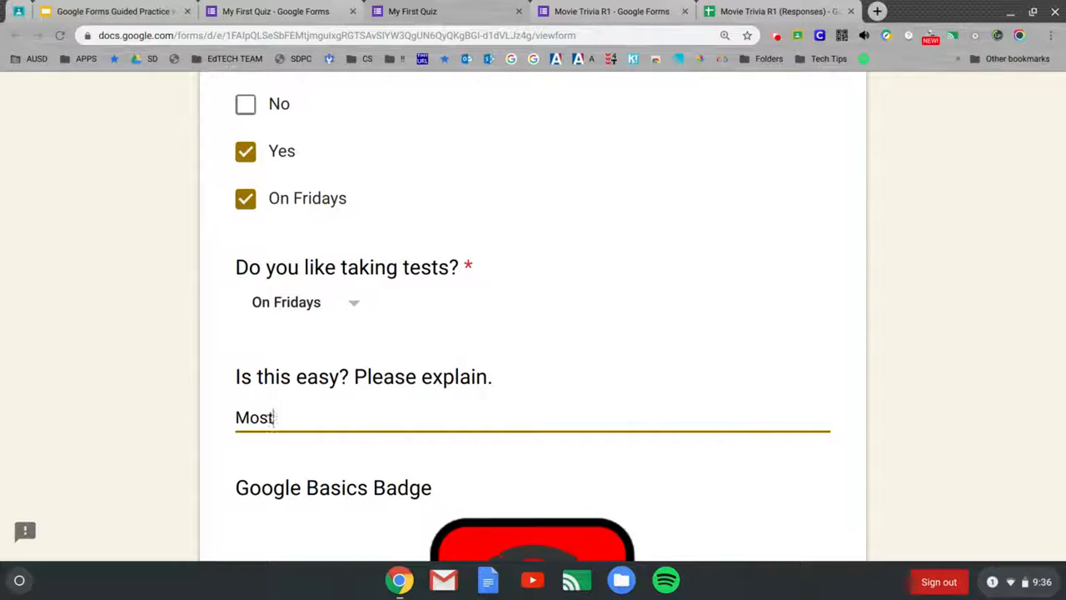
{"action": "type", "text": "ly because it dow"}
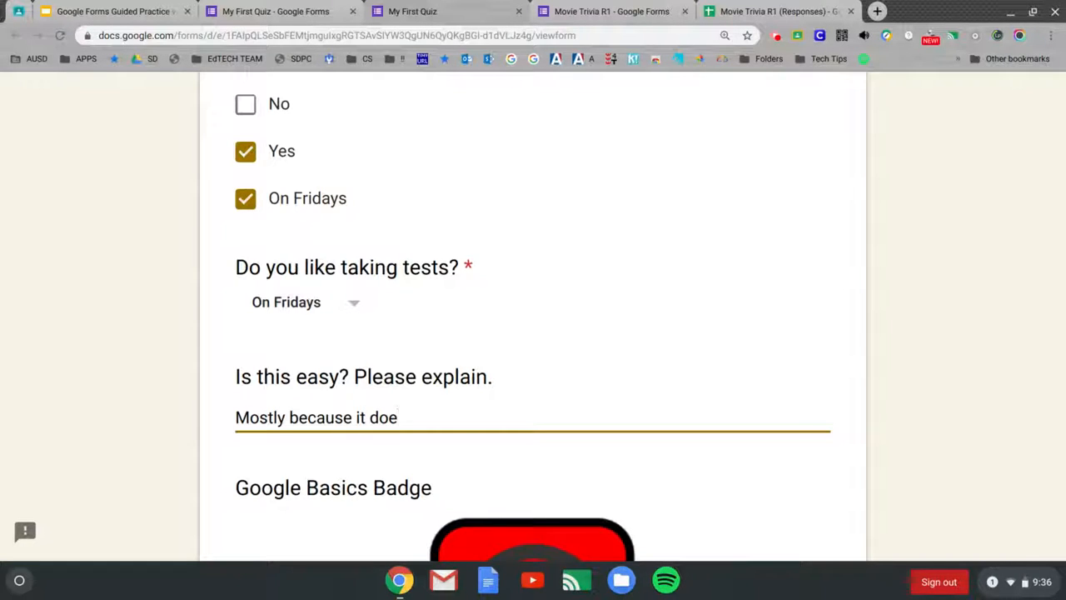
{"action": "type", "text": "n"}
{"action": "type", "text": "'t take "}
{"action": "type", "text": "ti"}
{"action": "key", "text": "BackSpace"}
{"action": "key", "text": "BackSpace"}
{"action": "type", "text": "muc"}
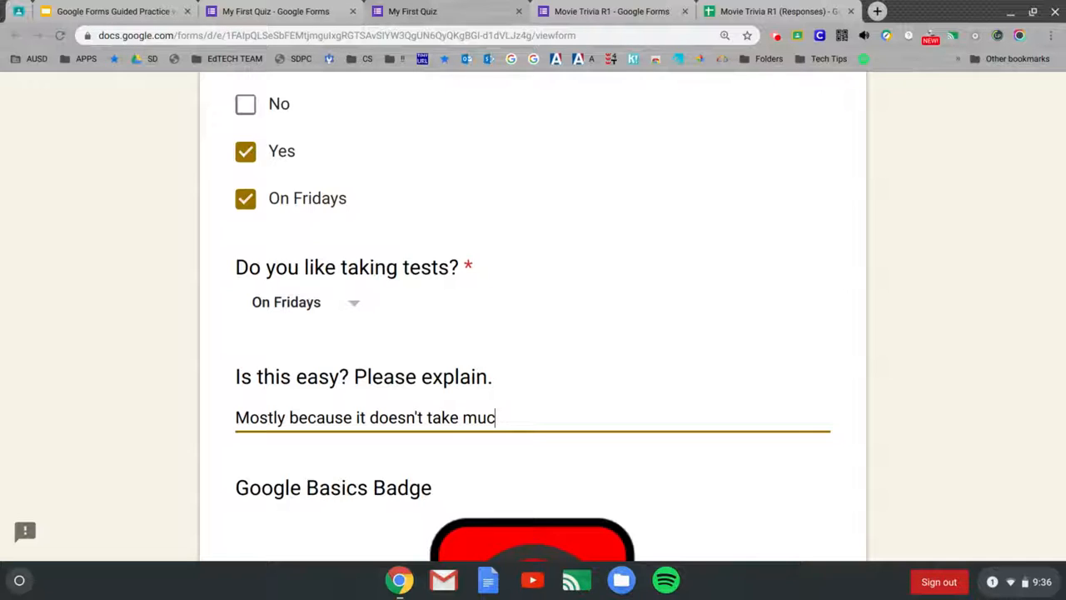
{"action": "type", "text": "h time to complete."}
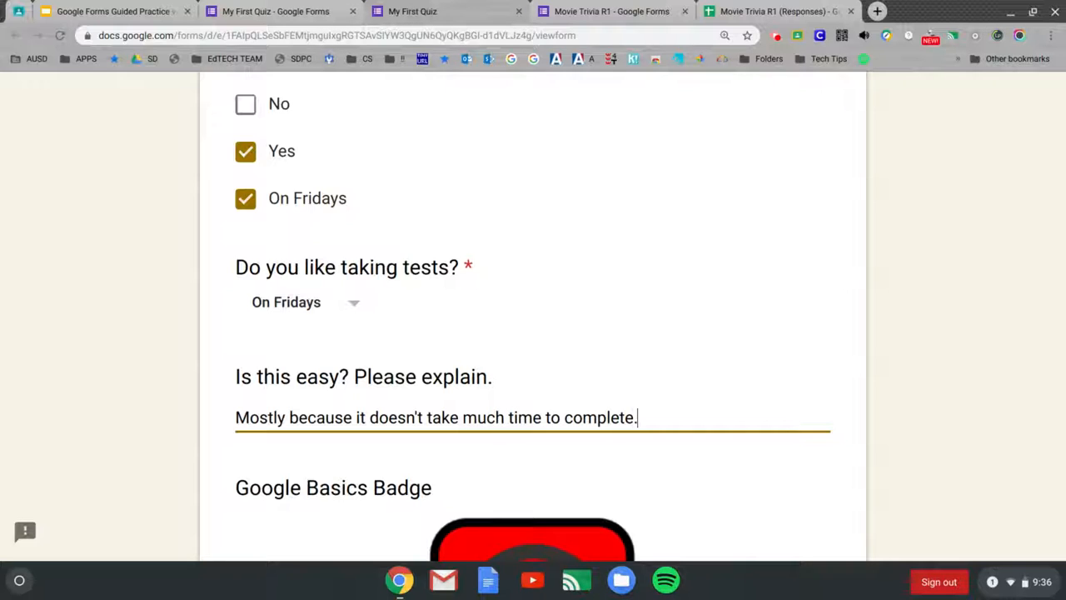
{"action": "scroll", "coordinate": [386, 379], "scroll_direction": "down", "scroll_amount": 3}
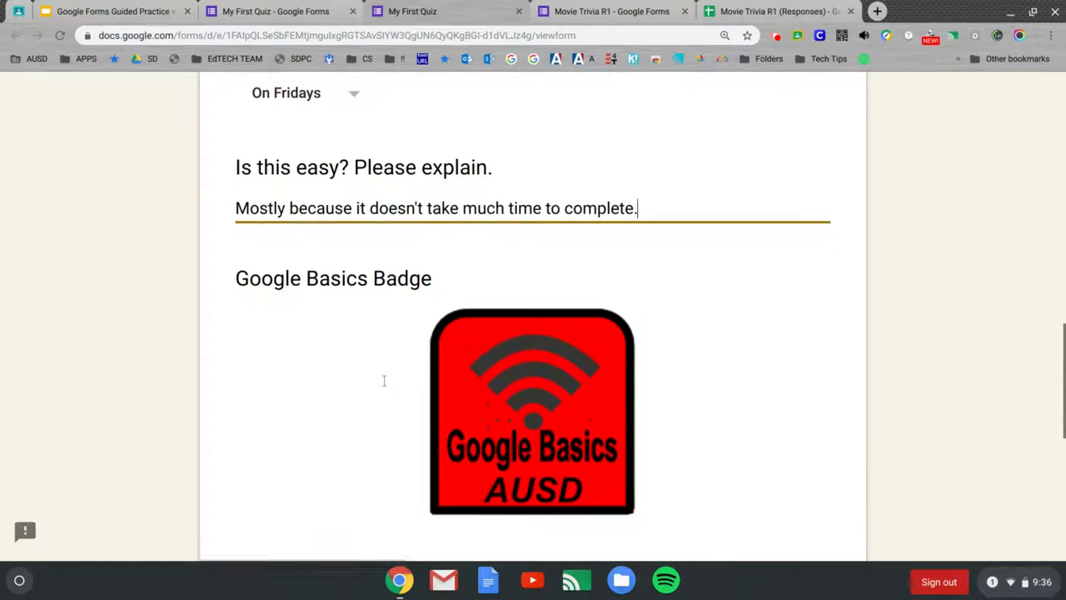
{"action": "scroll", "coordinate": [496, 361], "scroll_direction": "down", "scroll_amount": 2}
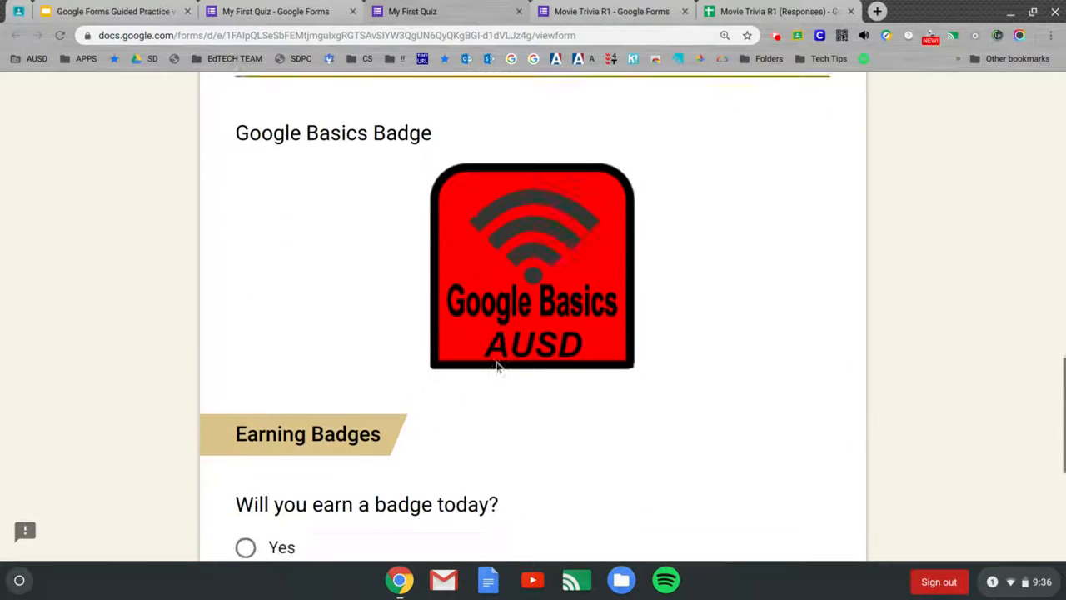
{"action": "scroll", "coordinate": [497, 366], "scroll_direction": "down", "scroll_amount": 1}
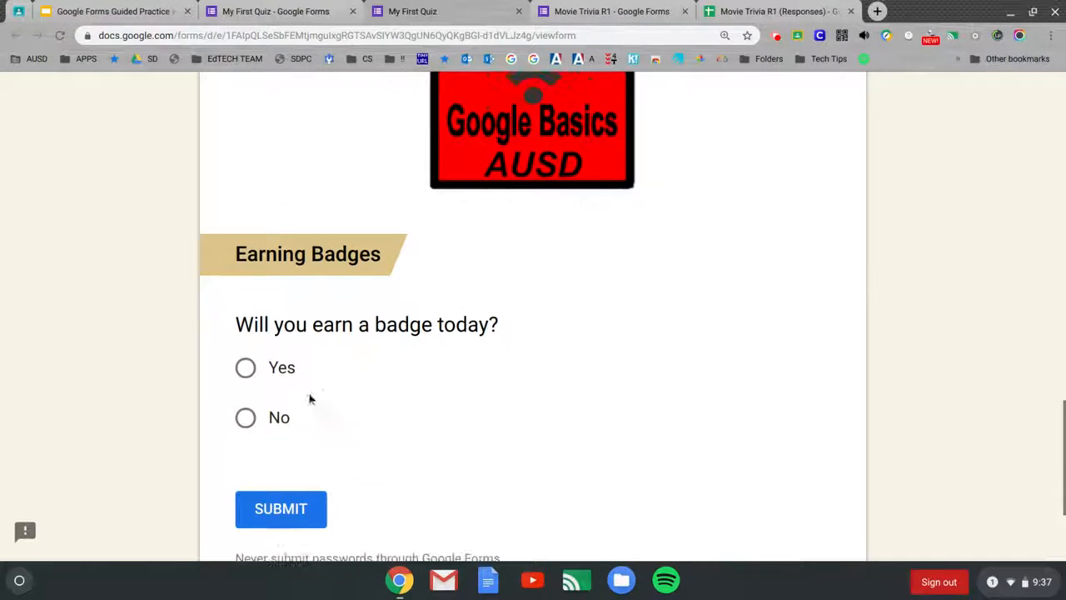
{"action": "left_click", "coordinate": [246, 369]}
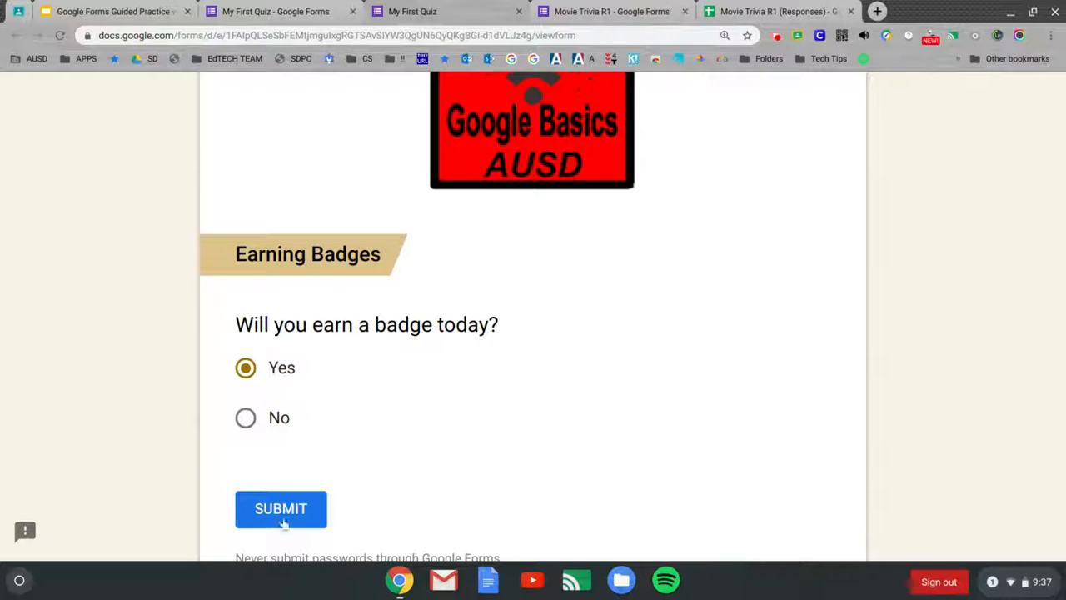
Step: Leave the unsubmitted preview and return to editing My First Quiz
{"action": "scroll", "coordinate": [738, 302], "scroll_direction": "up", "scroll_amount": 15}
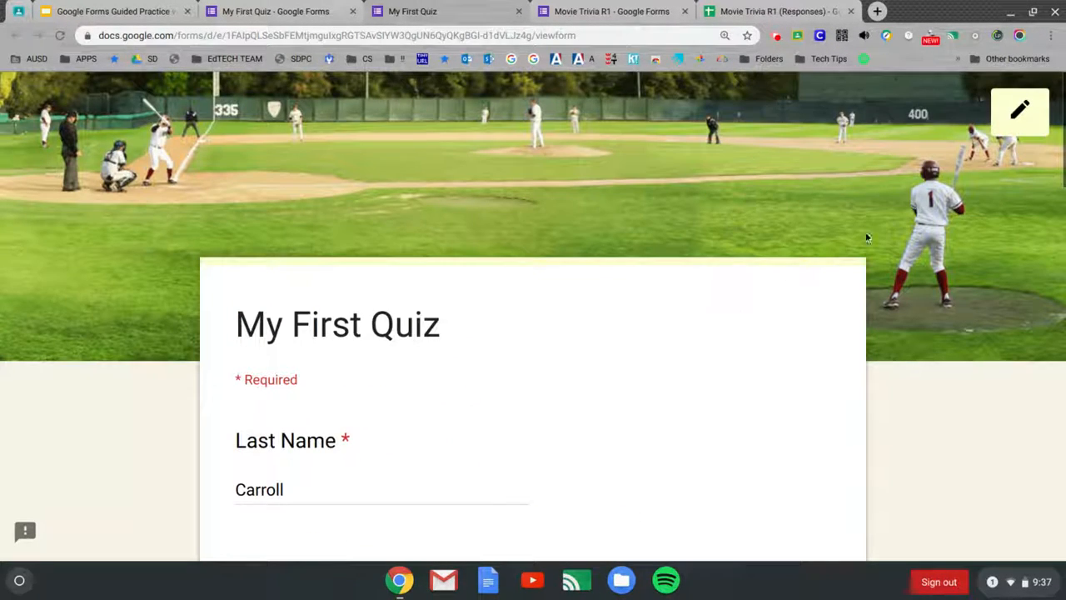
{"action": "left_click", "coordinate": [1019, 111]}
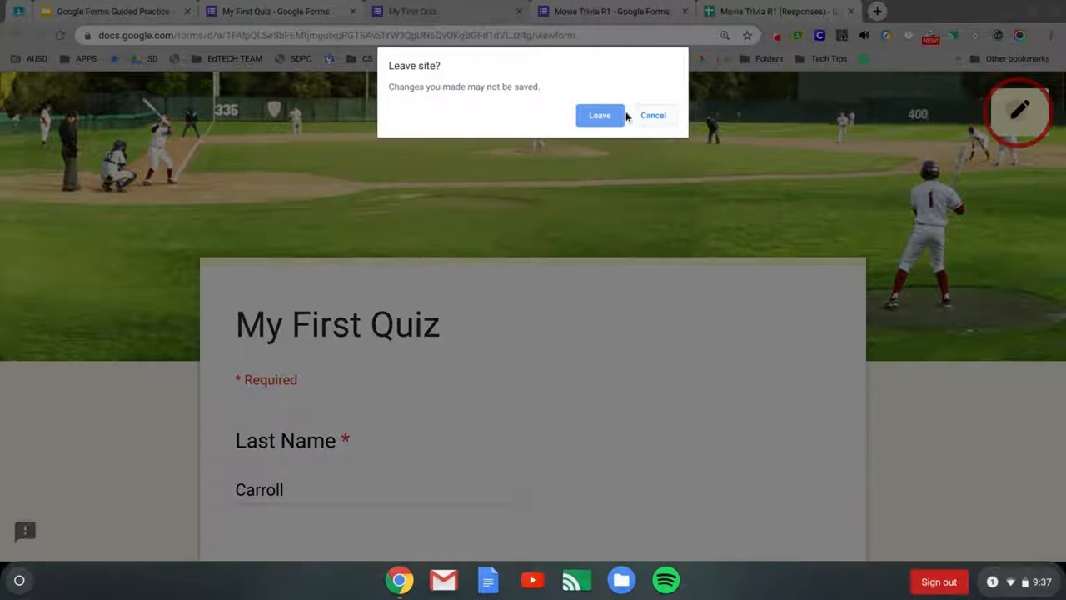
{"action": "left_click", "coordinate": [601, 115]}
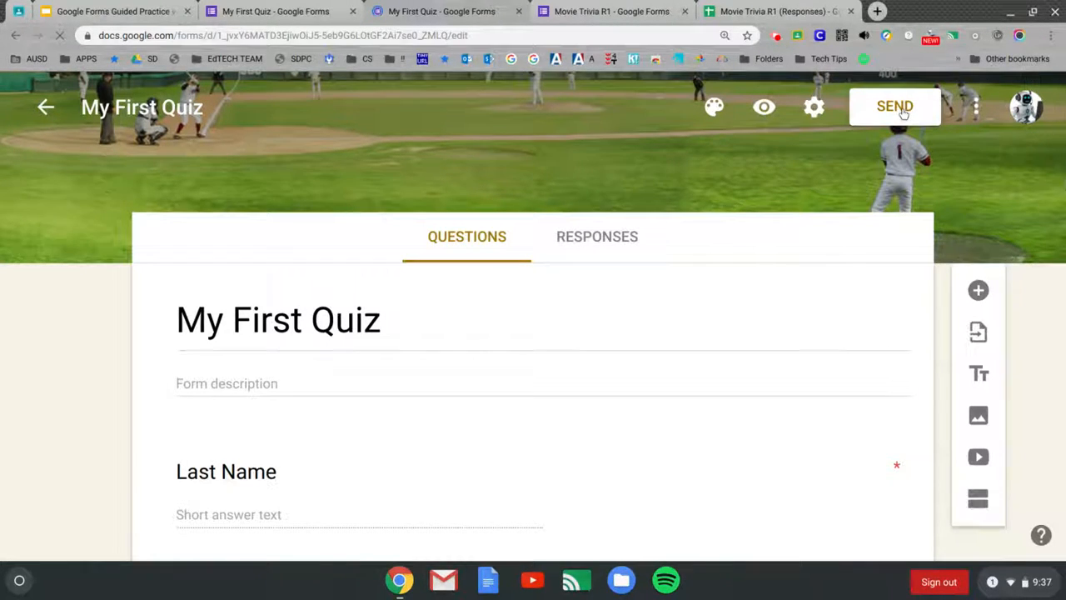
Step: Turn on email address collection in the form settings, leaving response receipts off
{"action": "left_click", "coordinate": [818, 110]}
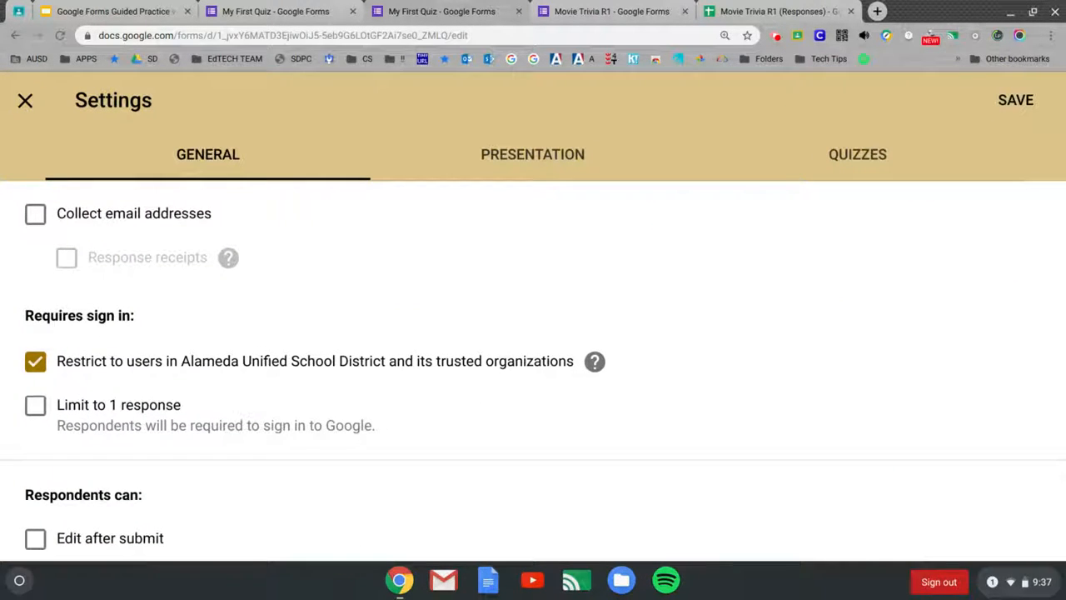
{"action": "left_click", "coordinate": [38, 217]}
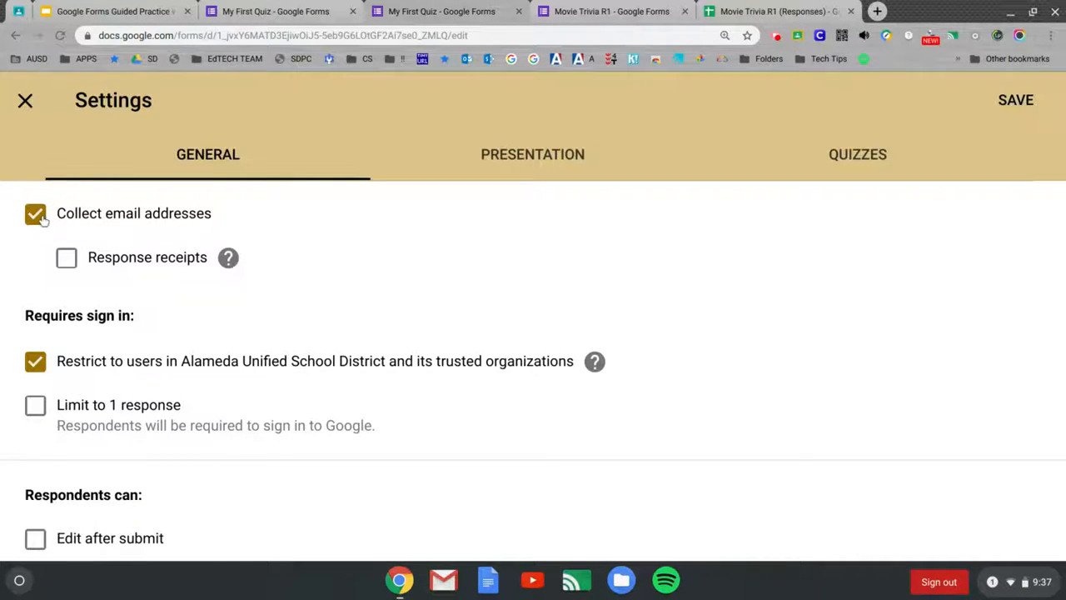
{"action": "left_click", "coordinate": [69, 260]}
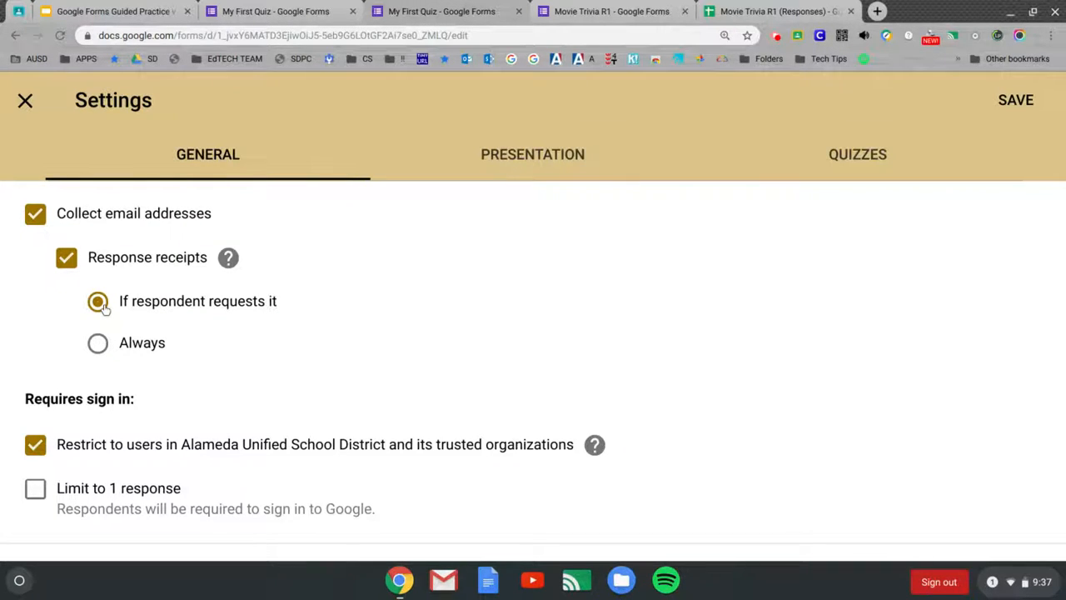
{"action": "left_click", "coordinate": [99, 348]}
{"action": "left_click", "coordinate": [68, 260]}
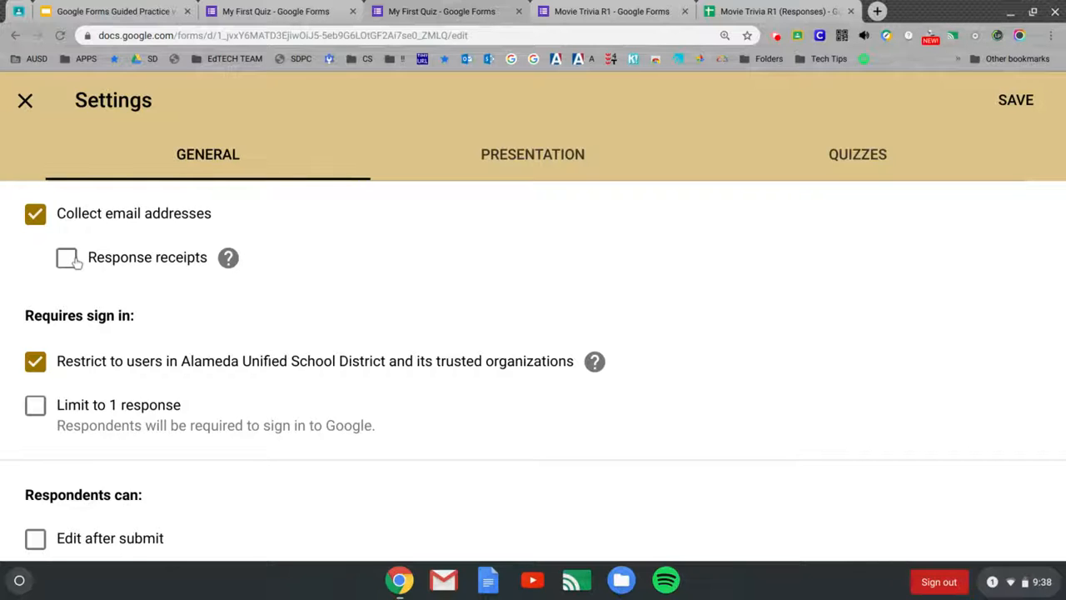
Step: Remove the restriction to Alameda Unified School District users and save the settings
{"action": "scroll", "coordinate": [158, 303], "scroll_direction": "down", "scroll_amount": 1}
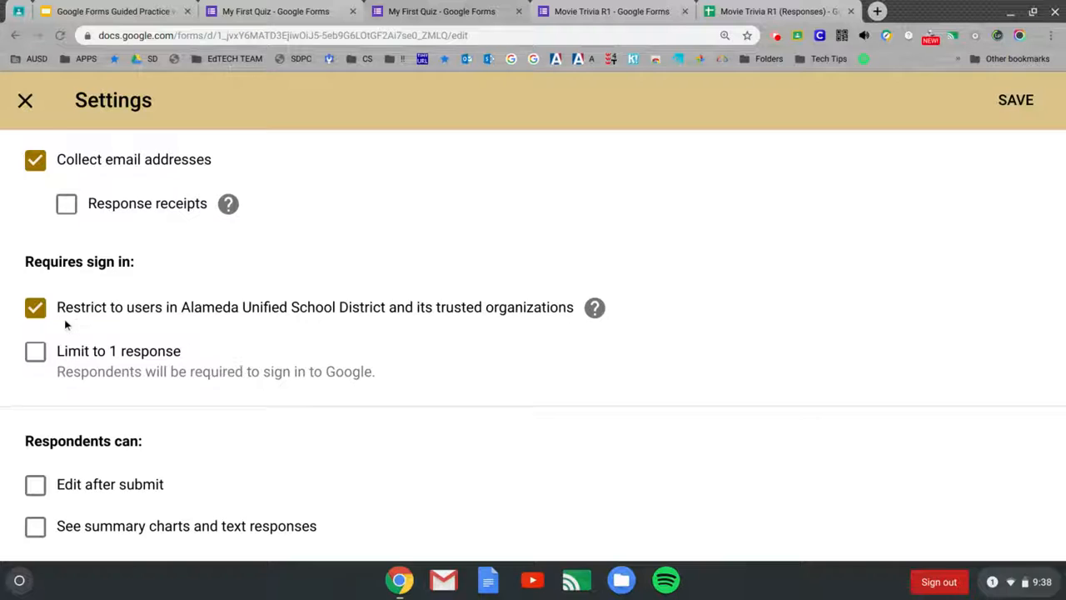
{"action": "left_click", "coordinate": [40, 311]}
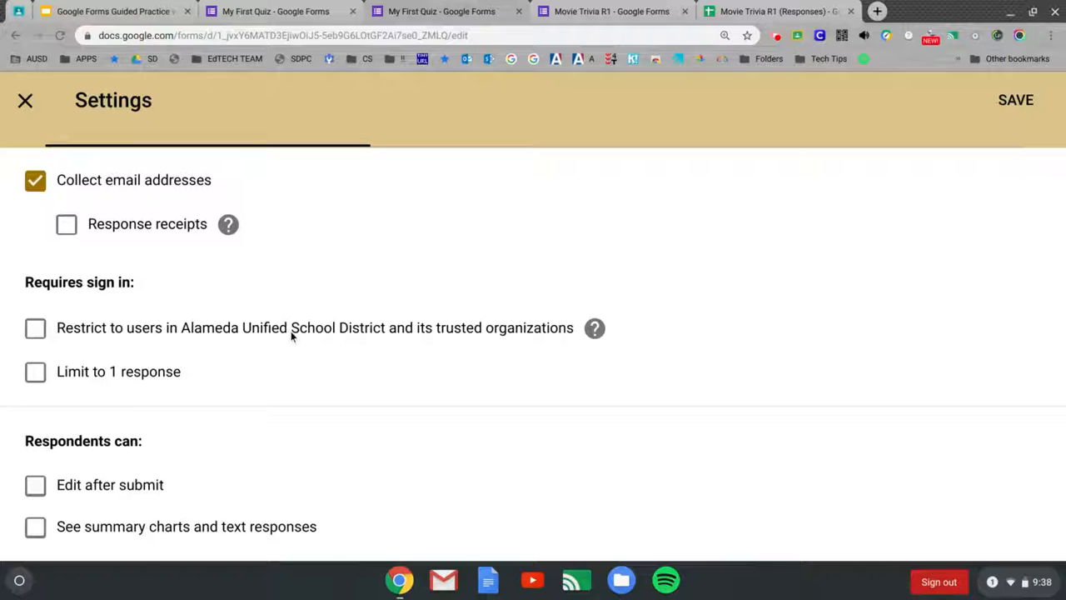
{"action": "left_click", "coordinate": [36, 331]}
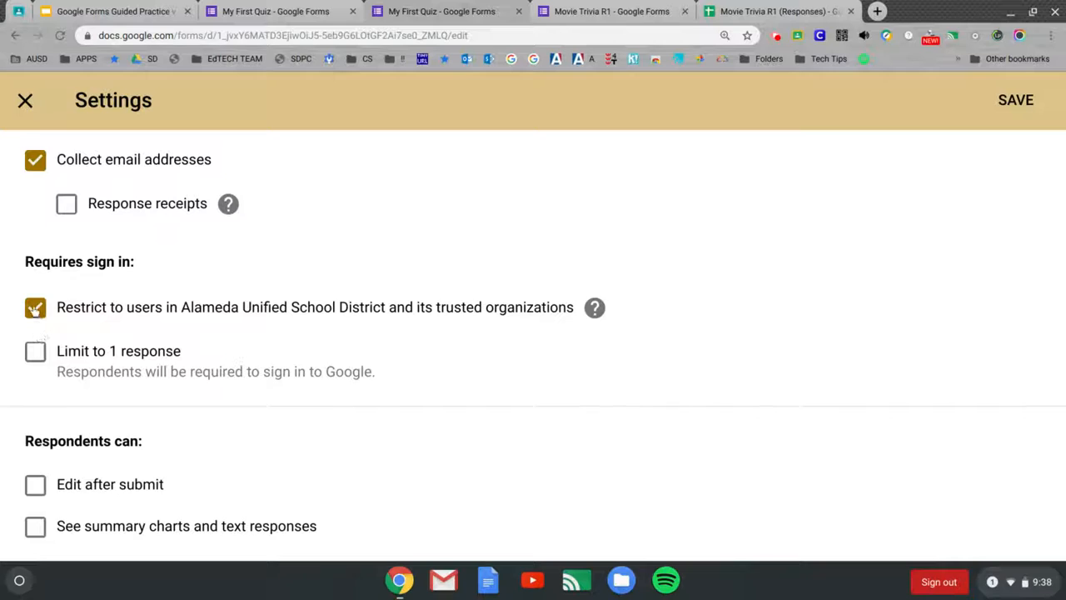
{"action": "left_click", "coordinate": [35, 308]}
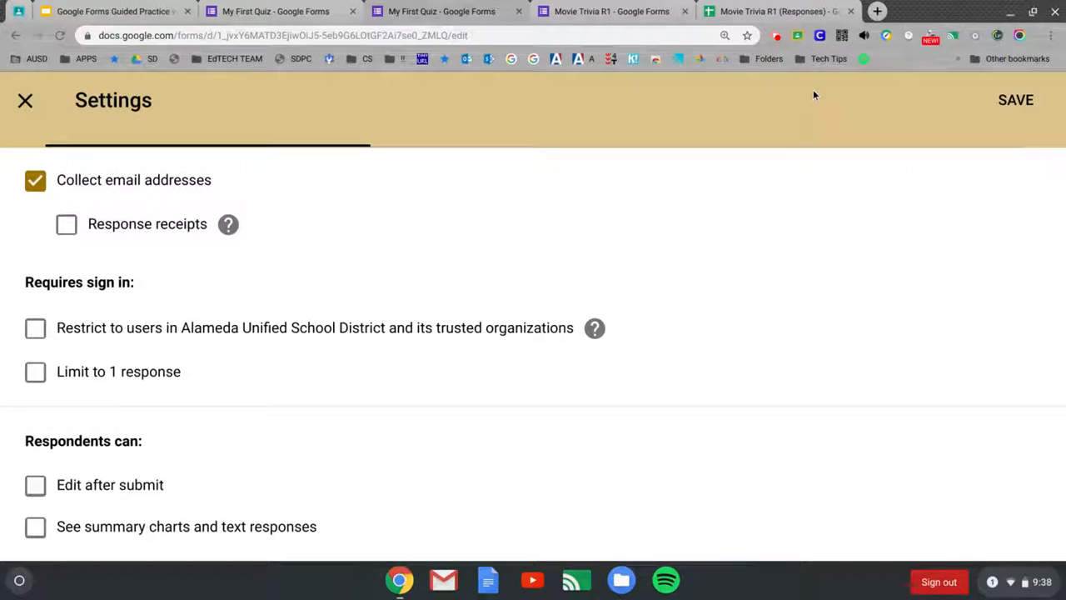
{"action": "left_click", "coordinate": [1014, 100]}
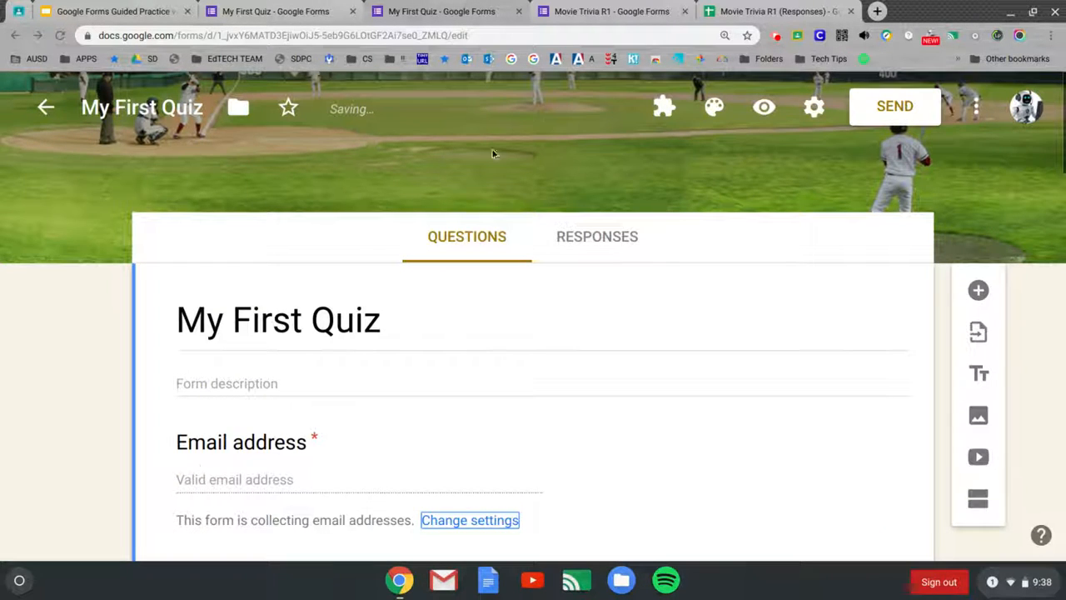
Step: Enter 'Thank you for your participation in training.' as the Presentation confirmation message and save
{"action": "left_click", "coordinate": [815, 108]}
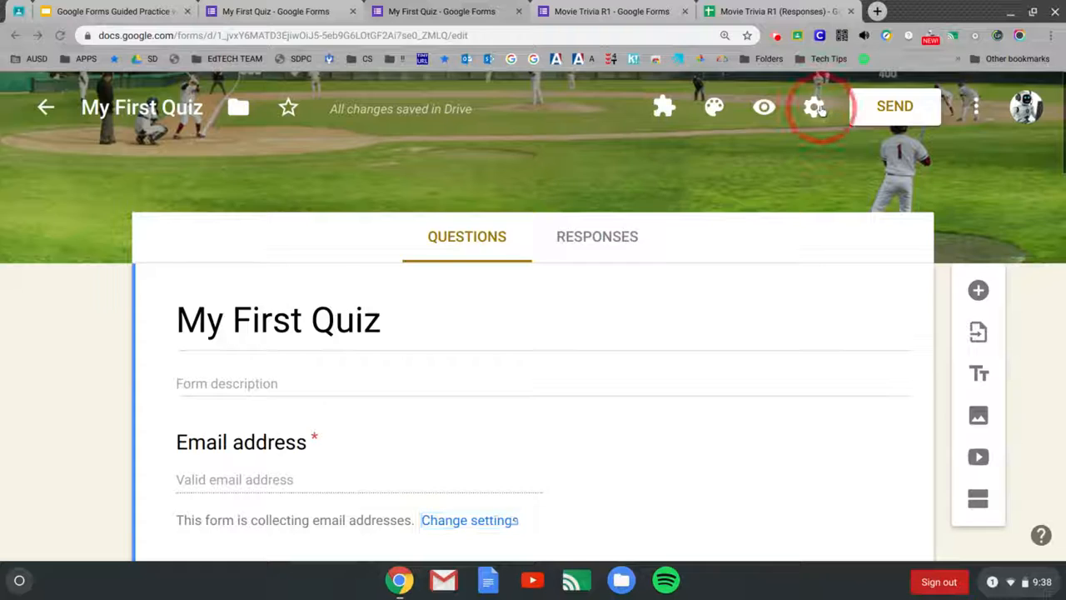
{"action": "left_click", "coordinate": [523, 167]}
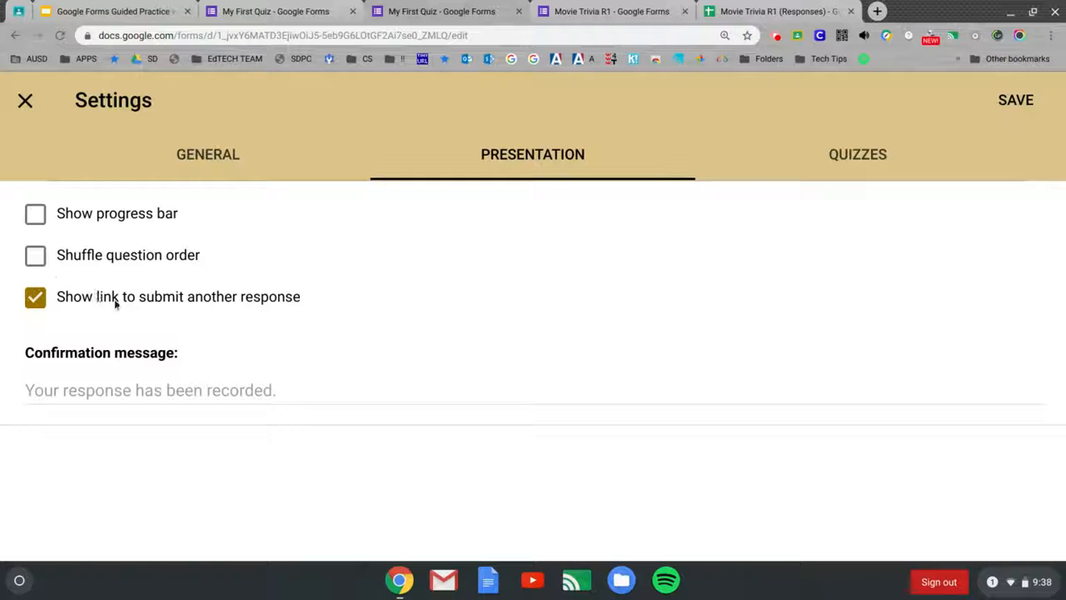
{"action": "left_click", "coordinate": [269, 391]}
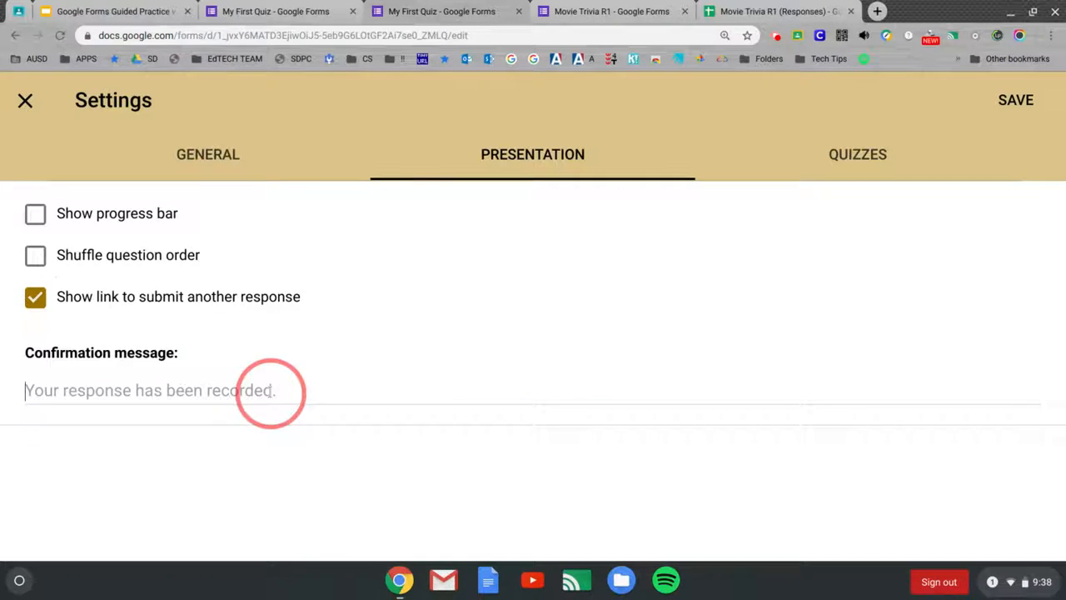
{"action": "left_click", "coordinate": [271, 390]}
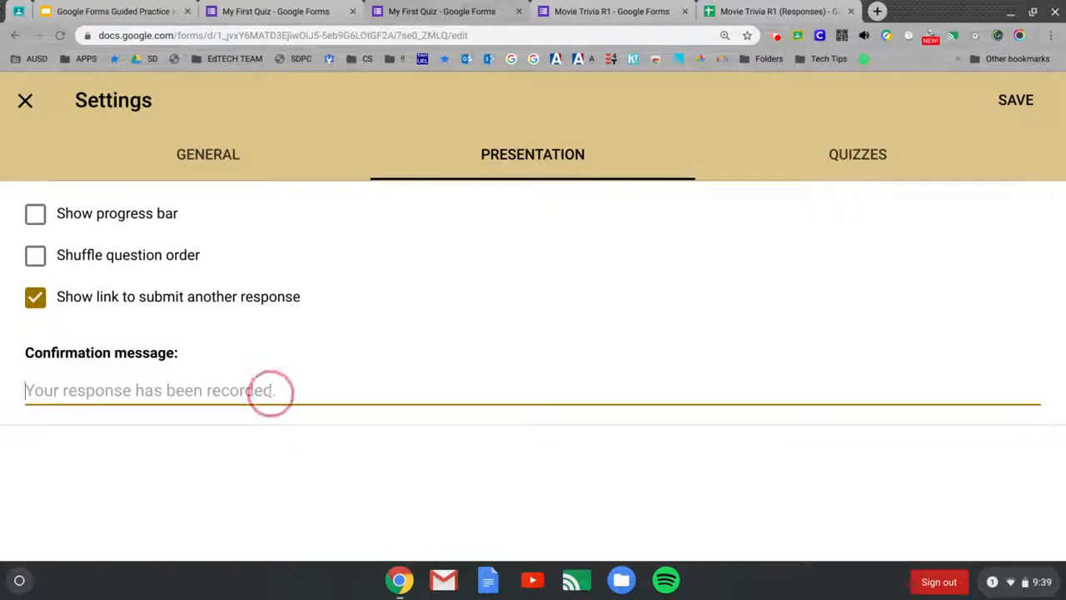
{"action": "type", "text": "Thank "}
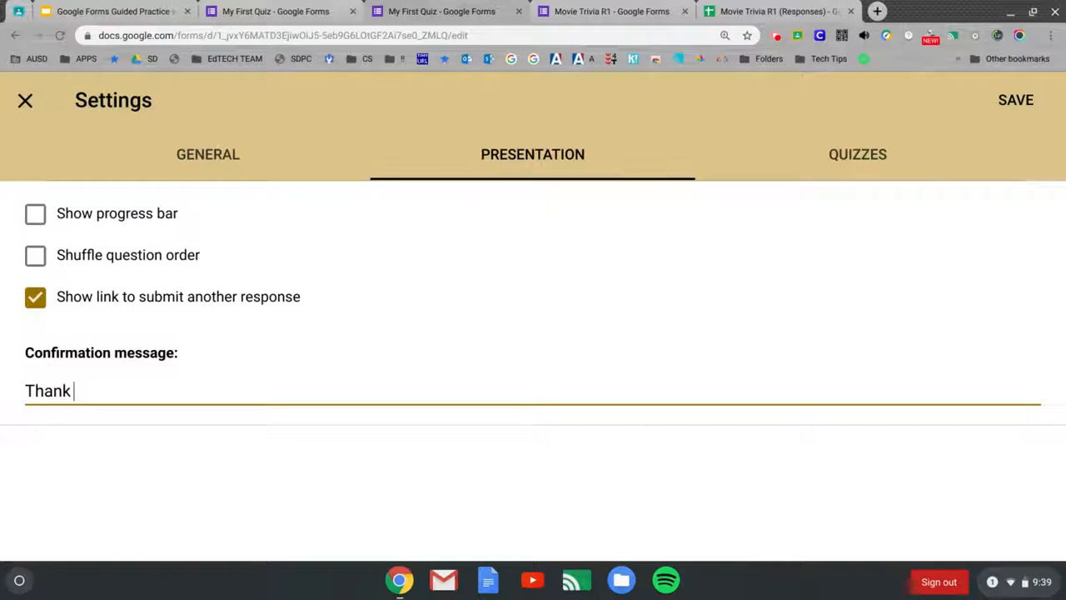
{"action": "type", "text": "you for your parti"}
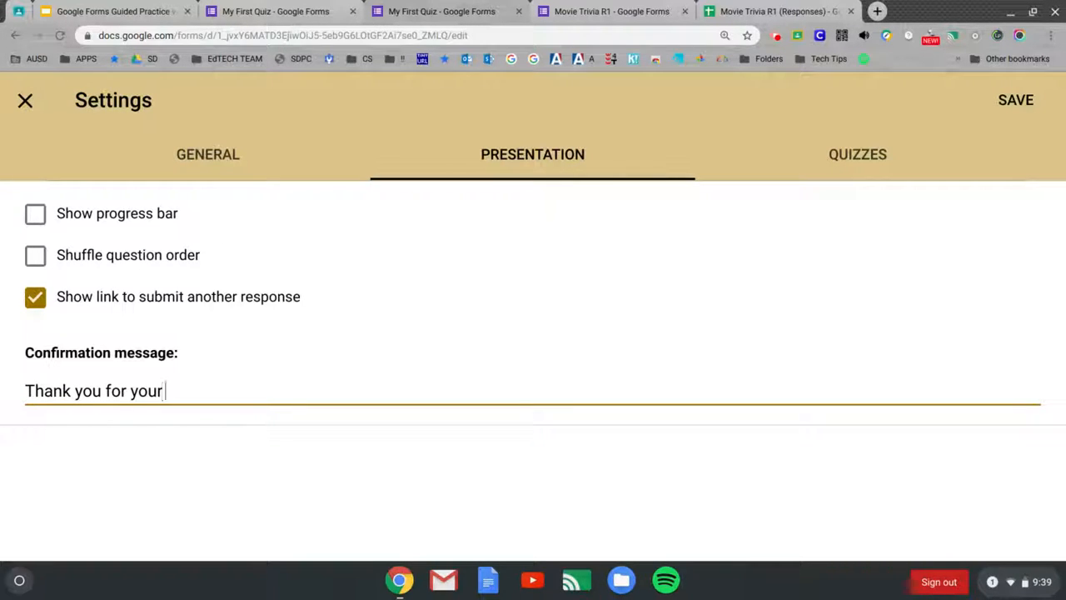
{"action": "type", "text": "t"}
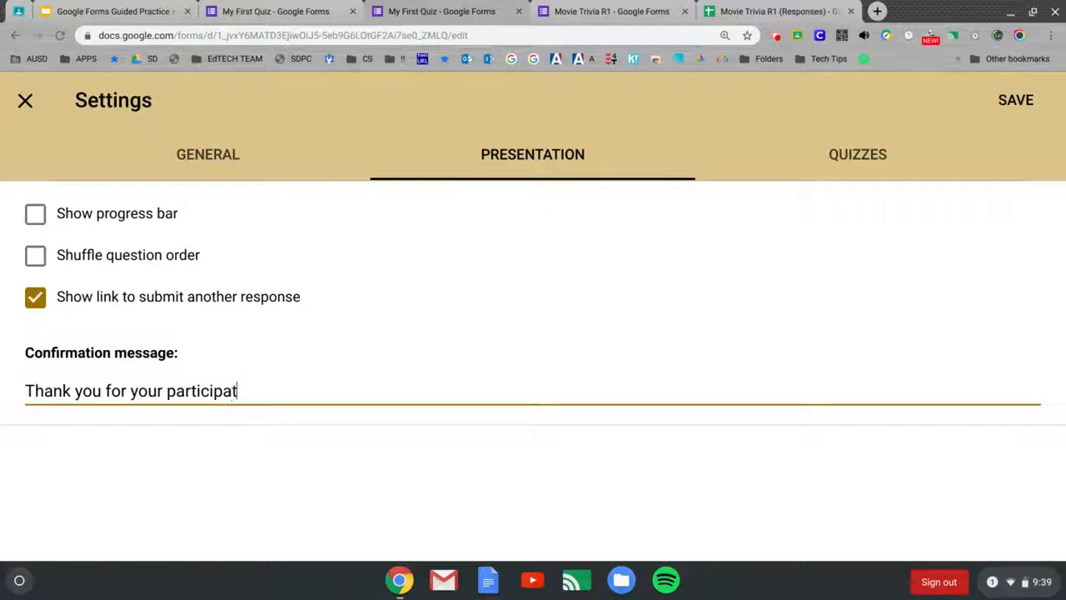
{"action": "type", "text": "ion in training."}
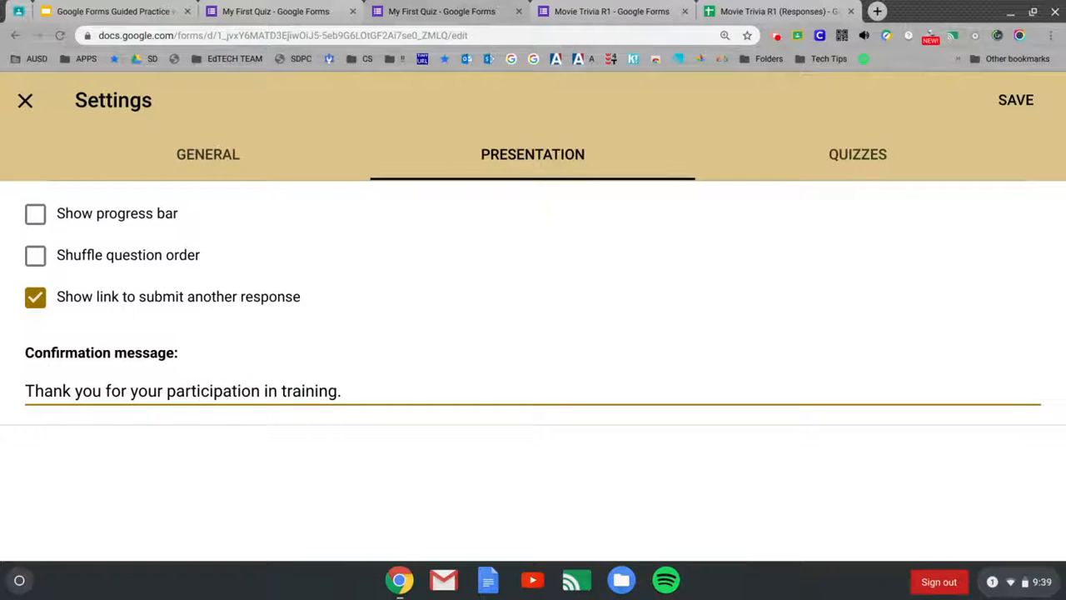
{"action": "left_click", "coordinate": [1020, 101]}
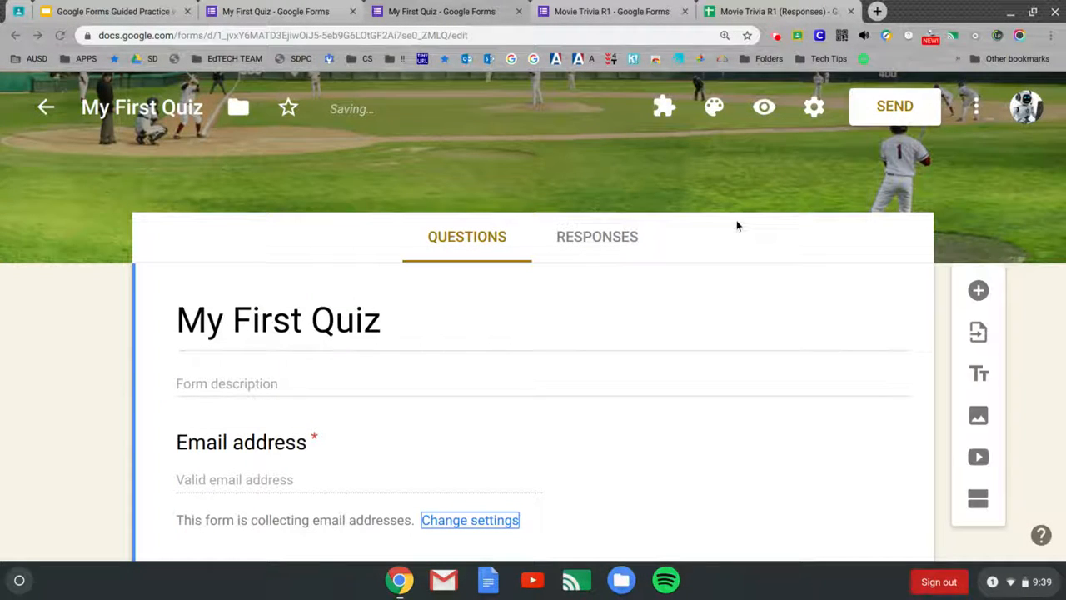
Step: Switch on 'Make this a quiz' in the Quizzes settings, keep Chromebook locked mode off, and save
{"action": "left_click", "coordinate": [817, 110]}
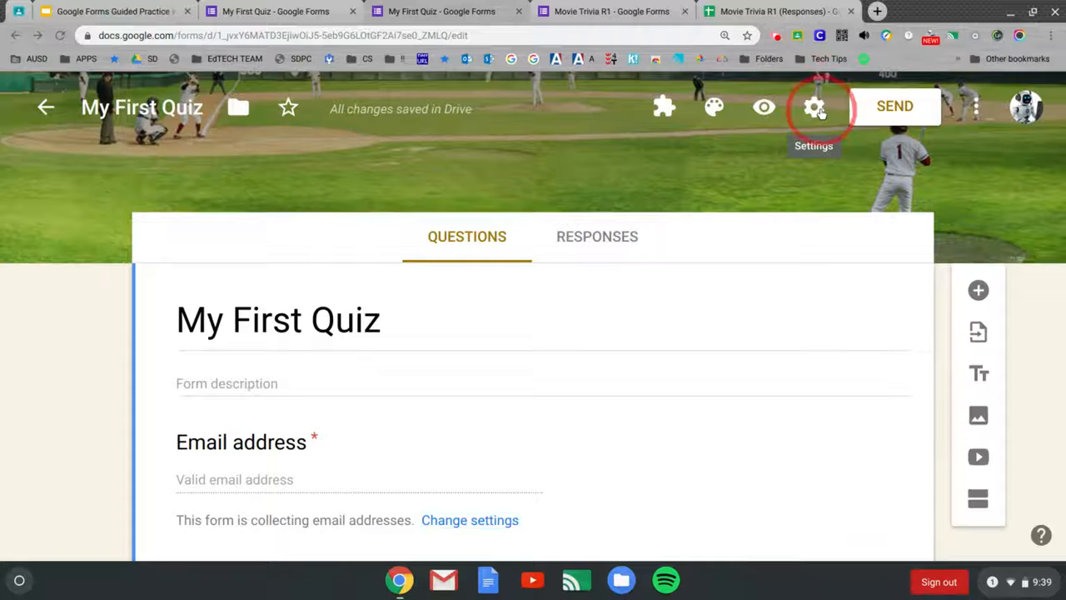
{"action": "left_click", "coordinate": [852, 156]}
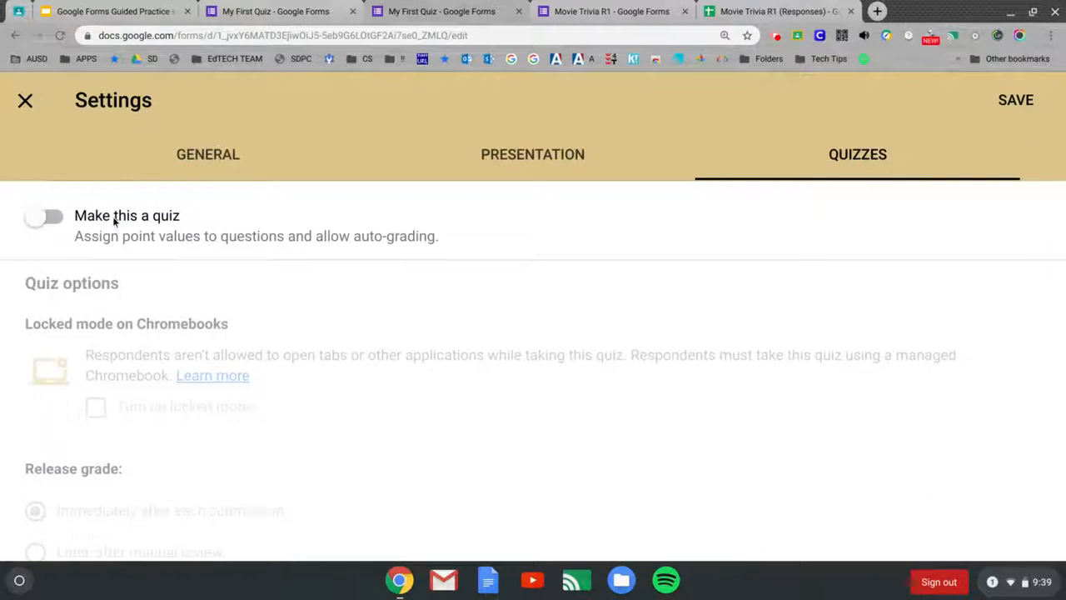
{"action": "left_click", "coordinate": [45, 223]}
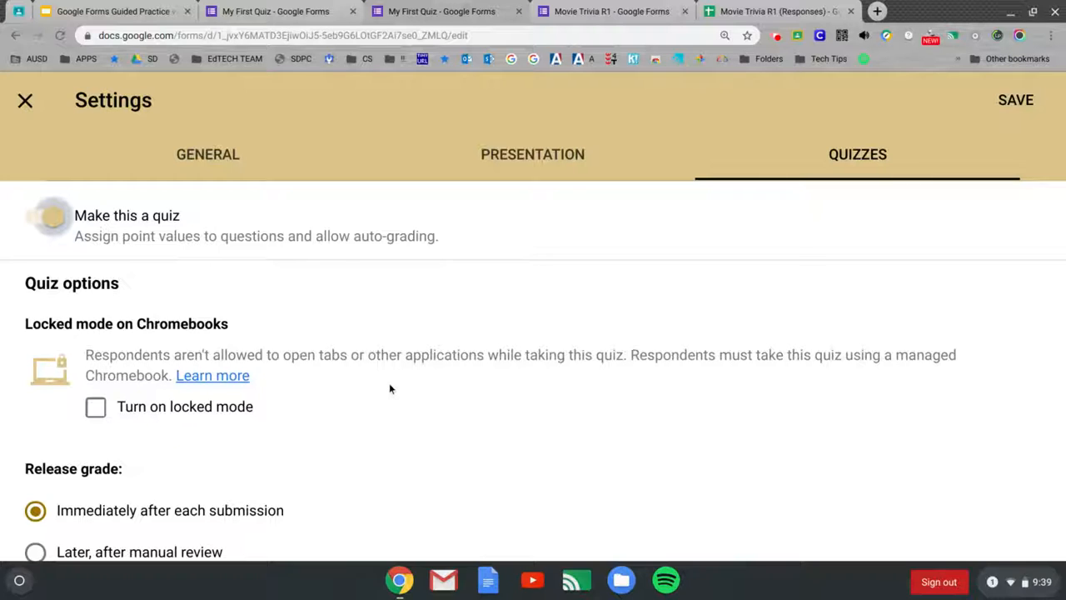
{"action": "left_click", "coordinate": [96, 408]}
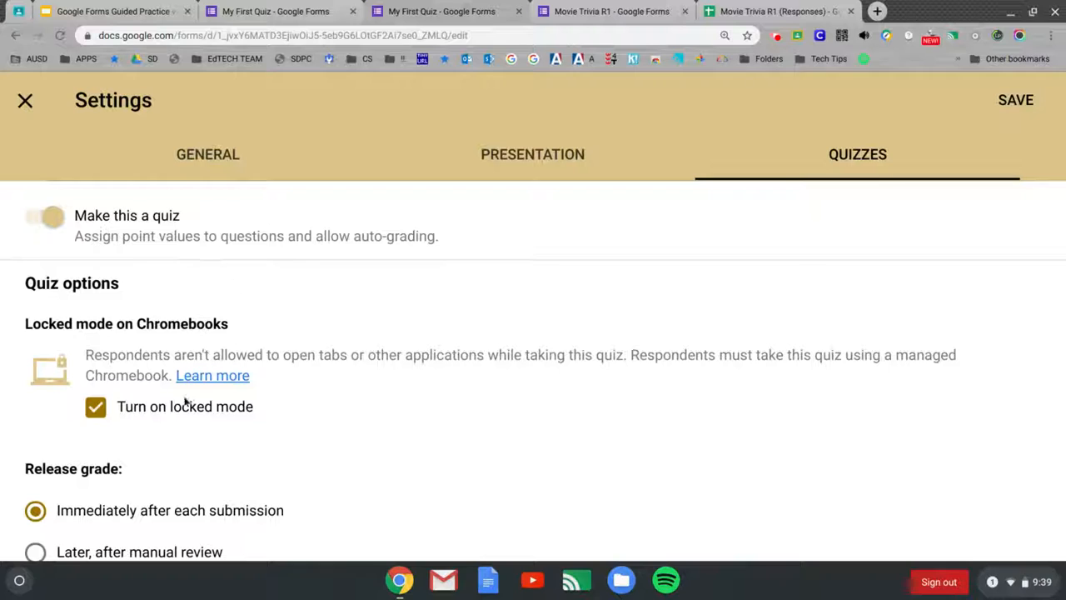
{"action": "left_click", "coordinate": [95, 408]}
{"action": "scroll", "coordinate": [170, 452], "scroll_direction": "down", "scroll_amount": 3}
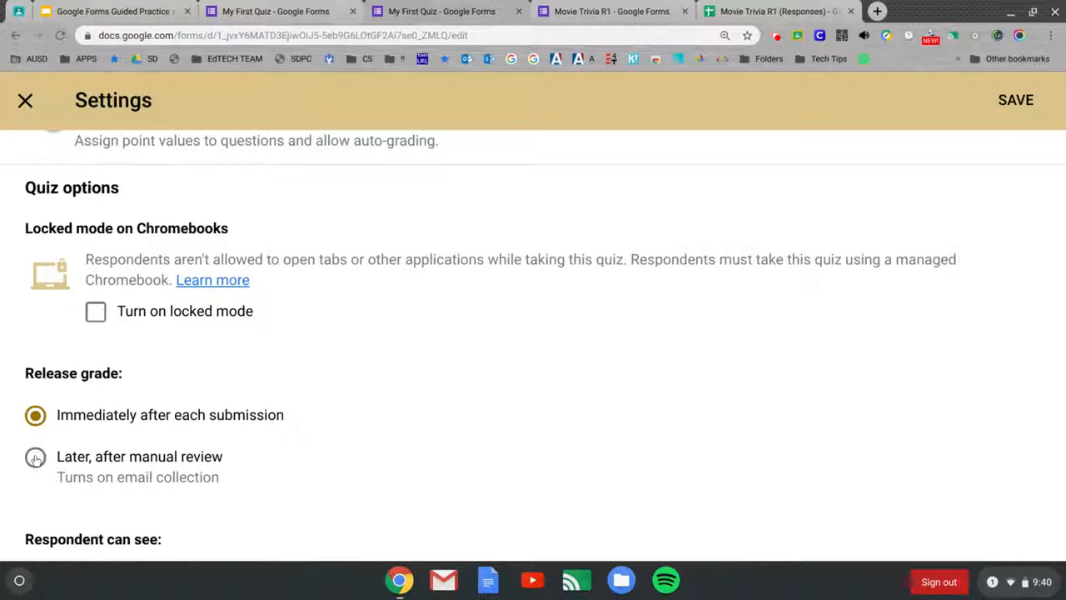
{"action": "scroll", "coordinate": [391, 368], "scroll_direction": "down", "scroll_amount": 3}
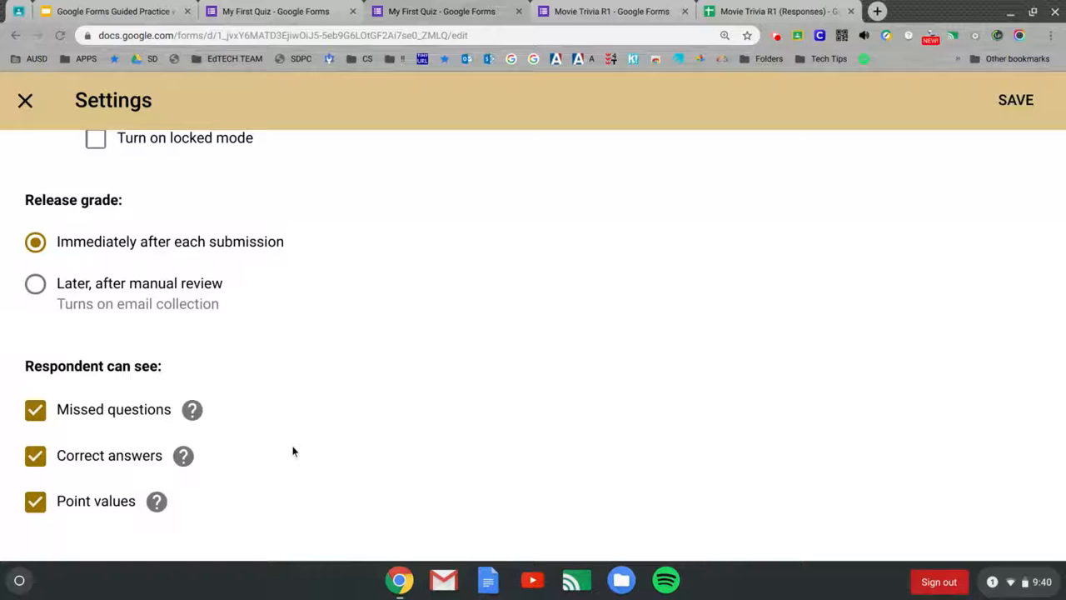
{"action": "scroll", "coordinate": [292, 450], "scroll_direction": "up", "scroll_amount": 5}
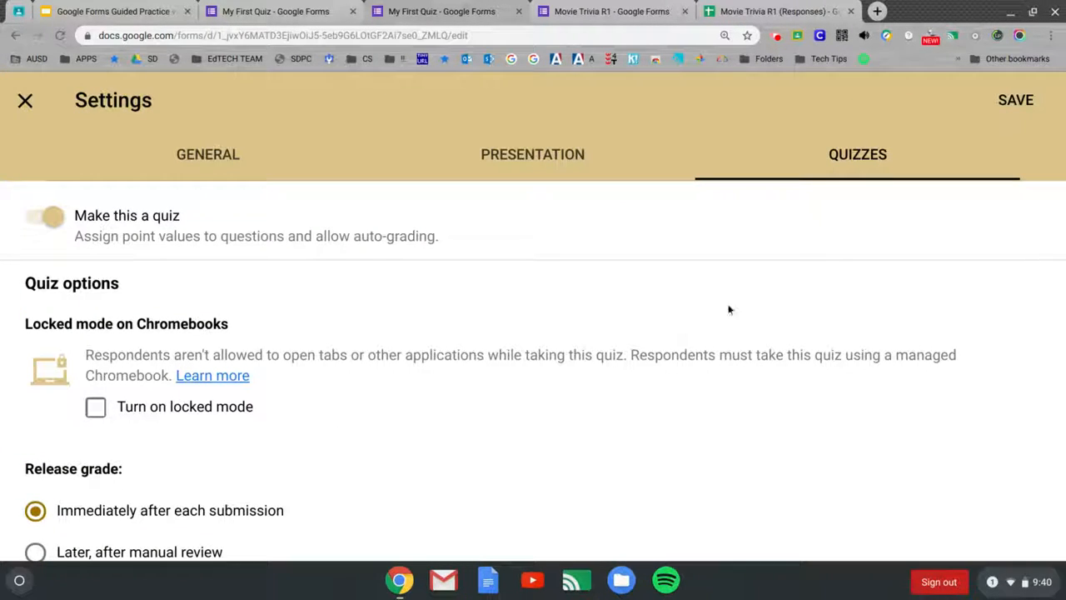
{"action": "left_click", "coordinate": [1010, 107]}
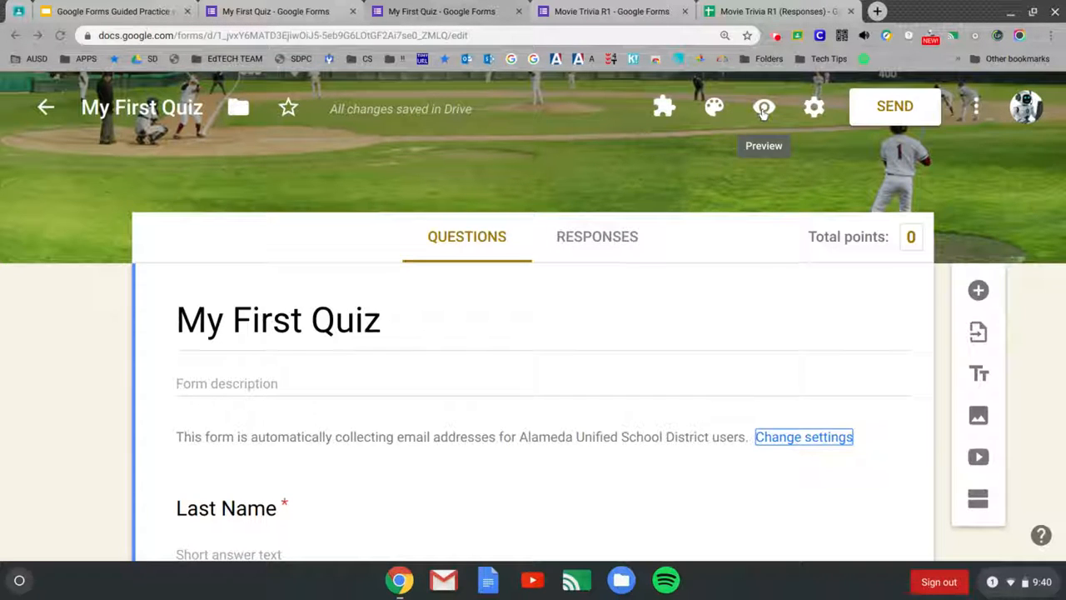
Step: Copy the shortened forms.gle link to My First Quiz, view the embed code, and close the send options
{"action": "left_click", "coordinate": [886, 113]}
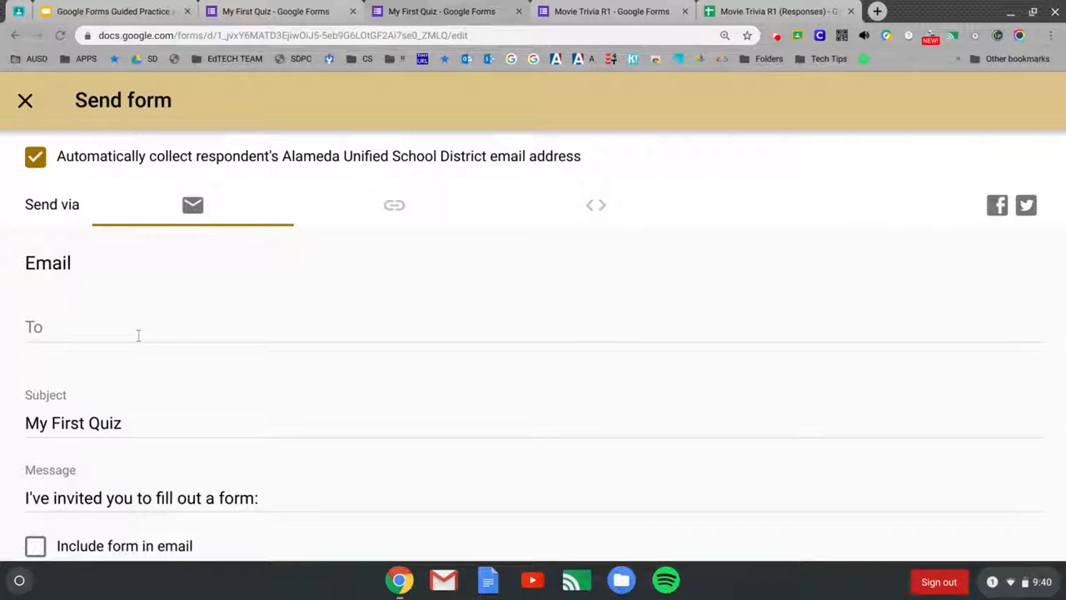
{"action": "left_click", "coordinate": [395, 209]}
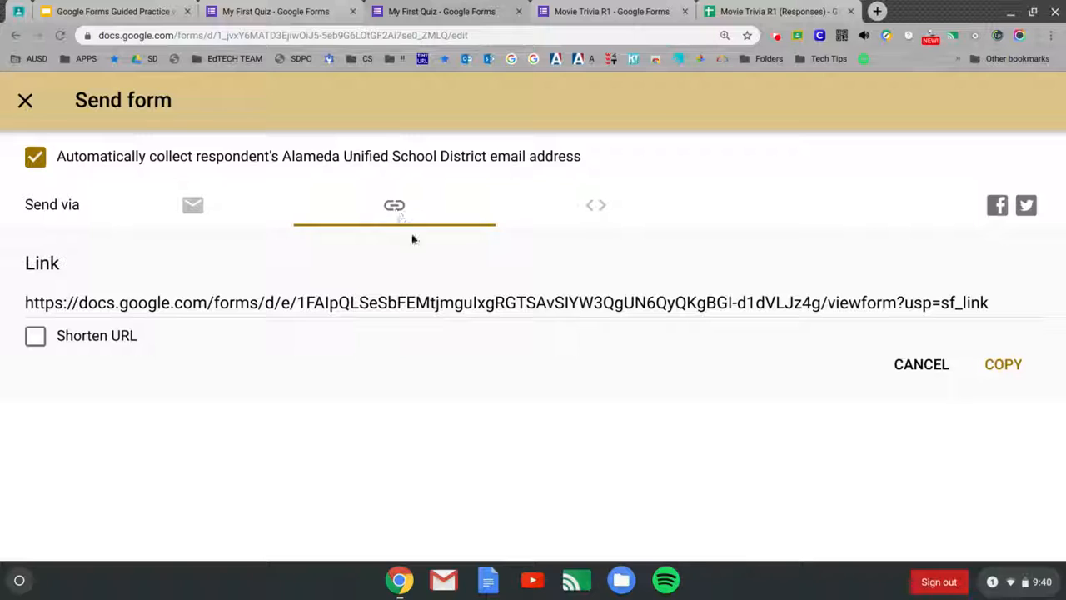
{"action": "left_click", "coordinate": [35, 341]}
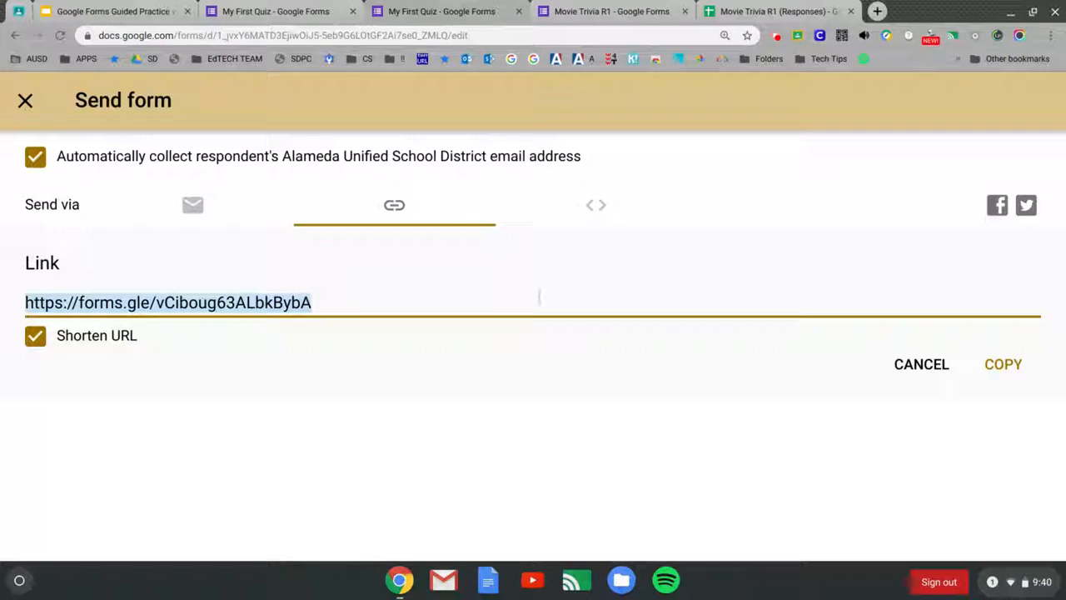
{"action": "left_click", "coordinate": [1000, 365]}
{"action": "left_click", "coordinate": [596, 208]}
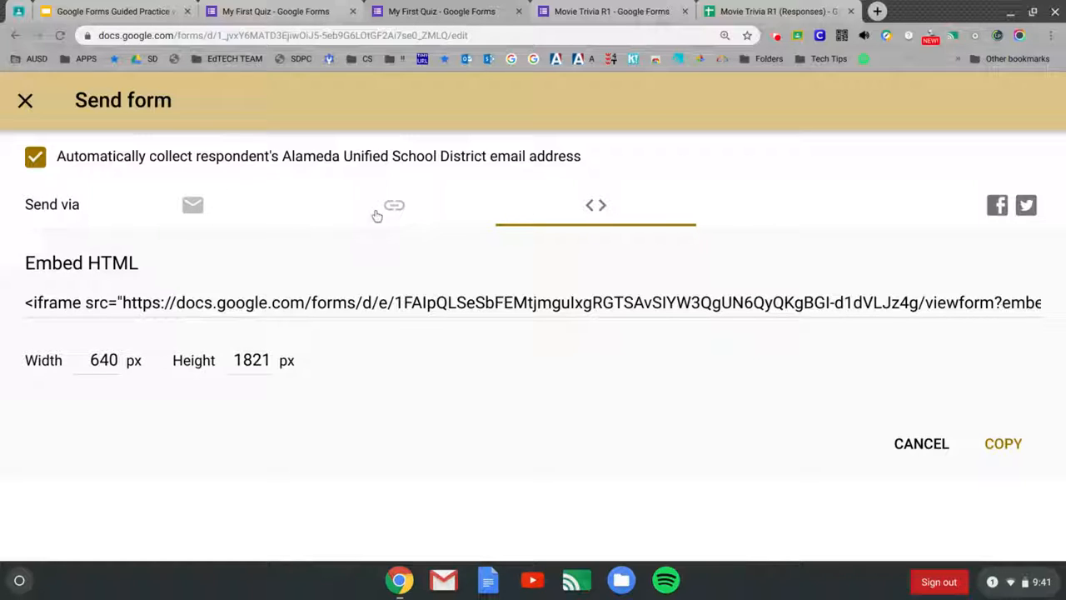
{"action": "left_click", "coordinate": [25, 103]}
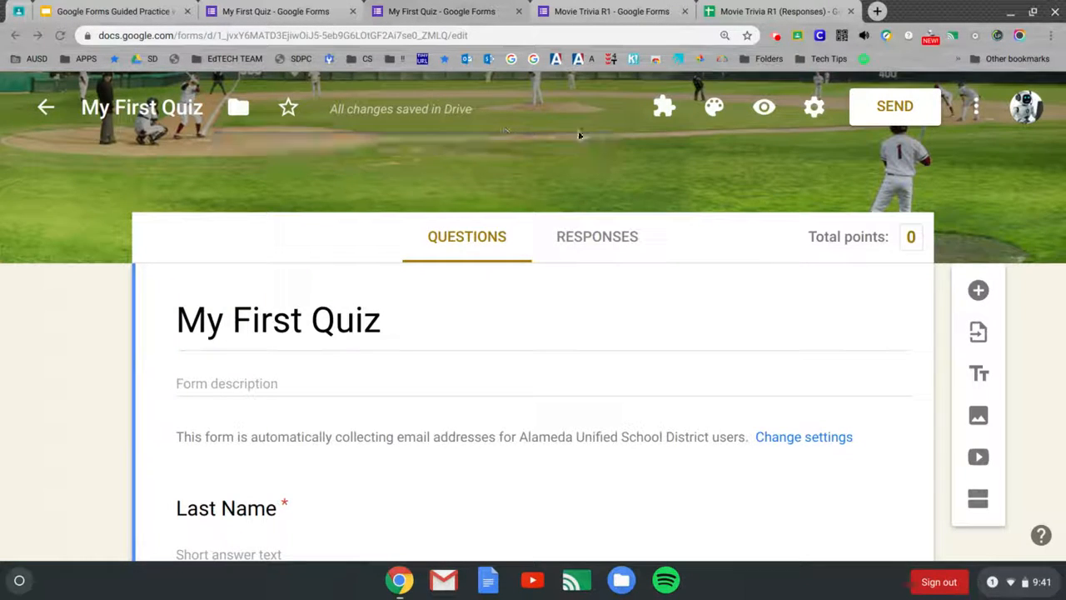
Step: Open the respondent preview of My First Quiz in a new tab, then return to the Guided Practice slides
{"action": "left_click", "coordinate": [763, 108]}
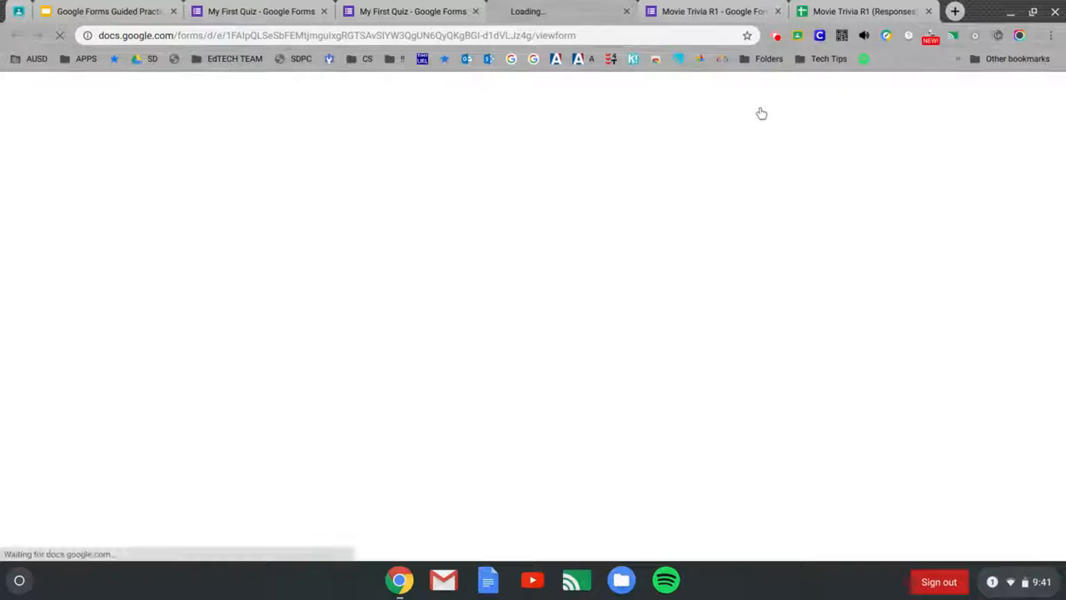
{"action": "left_click", "coordinate": [584, 34]}
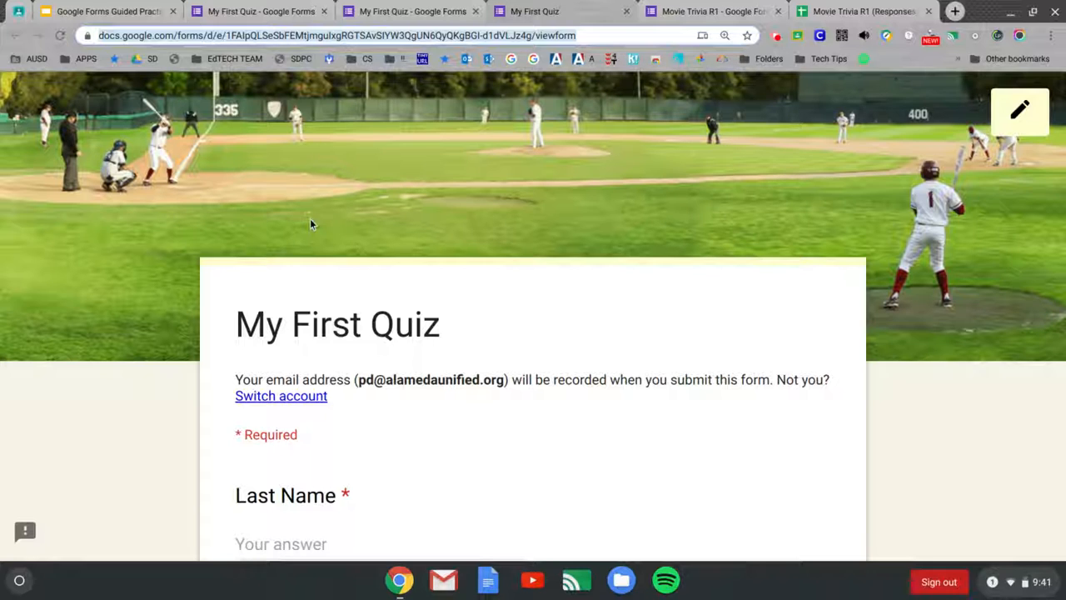
{"action": "left_click", "coordinate": [117, 12]}
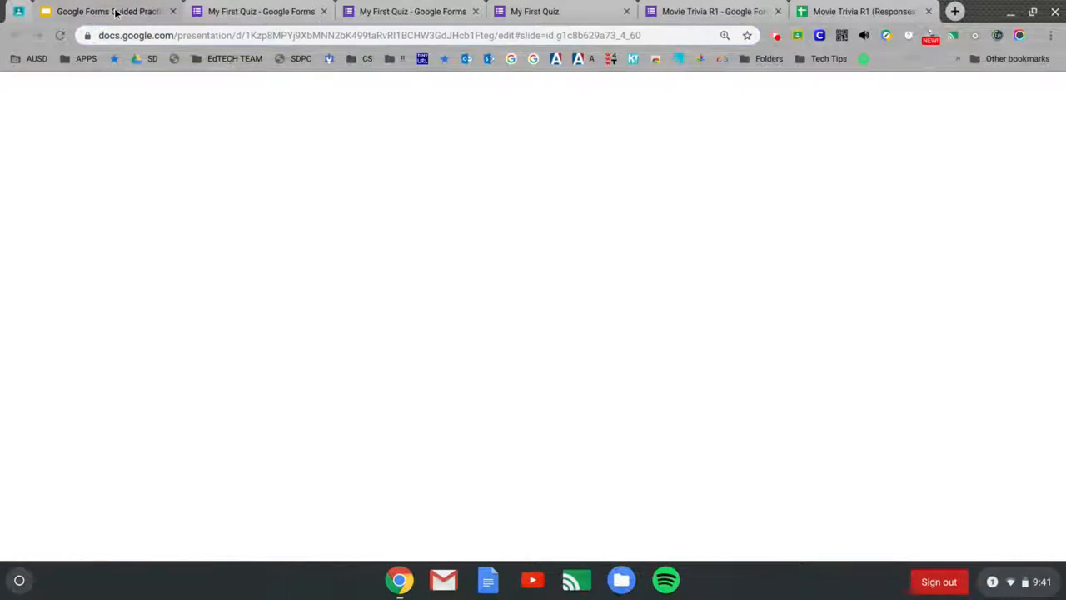